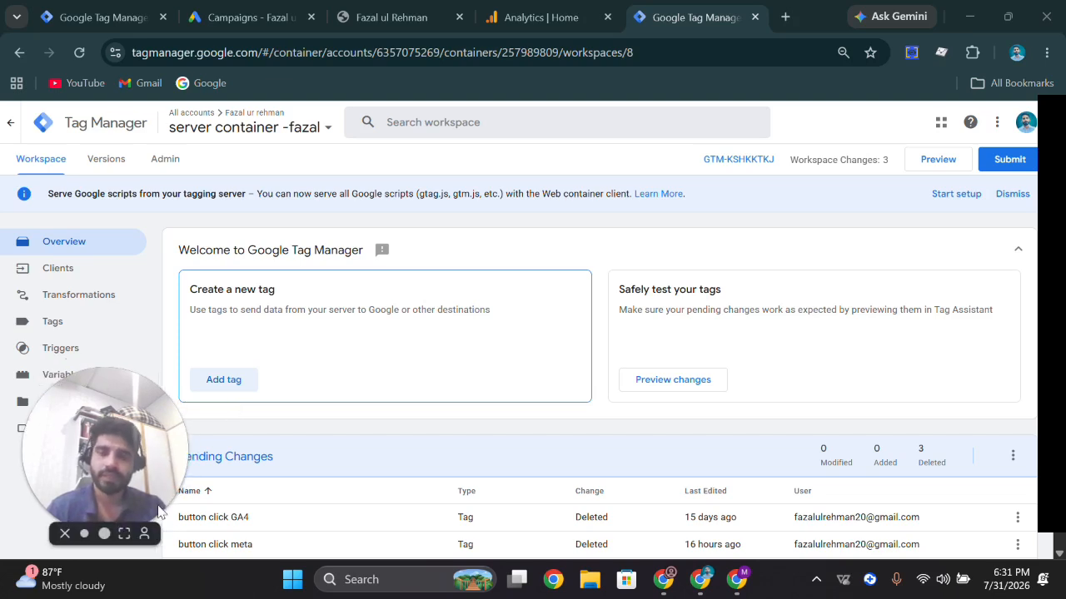
Review the server container's clients and compare its container URL and tagging server configuration with the container settings and subdomain in Stape.
left_click(81, 281)
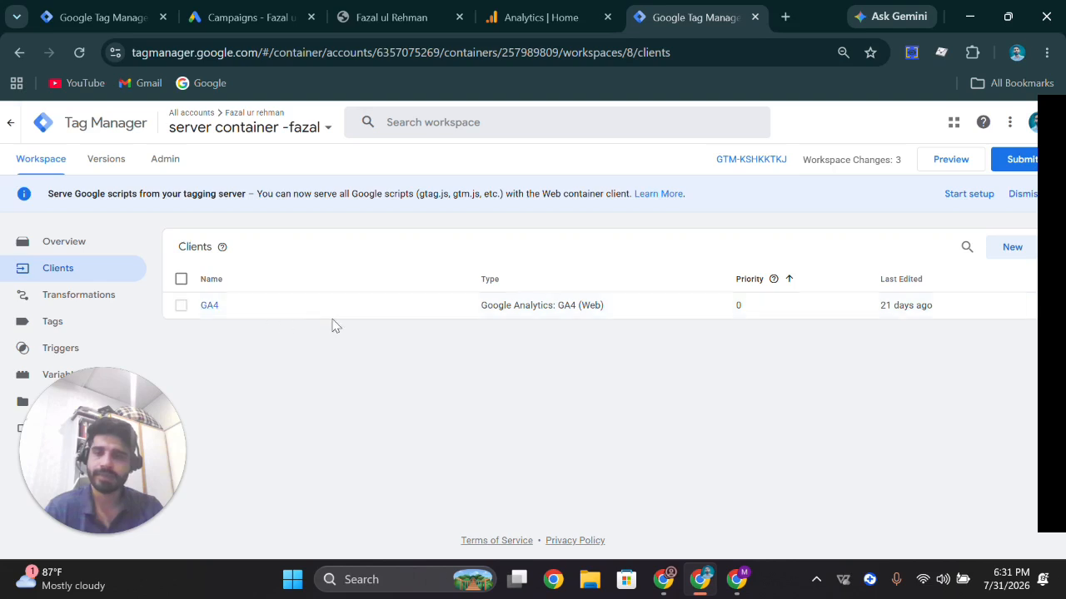
left_click(180, 163)
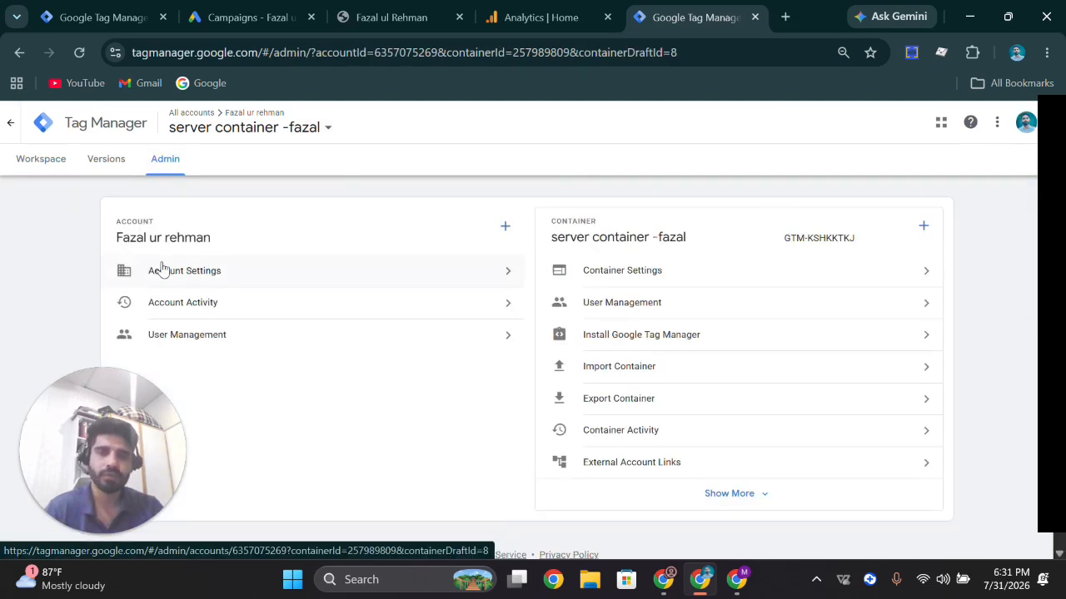
left_click(847, 277)
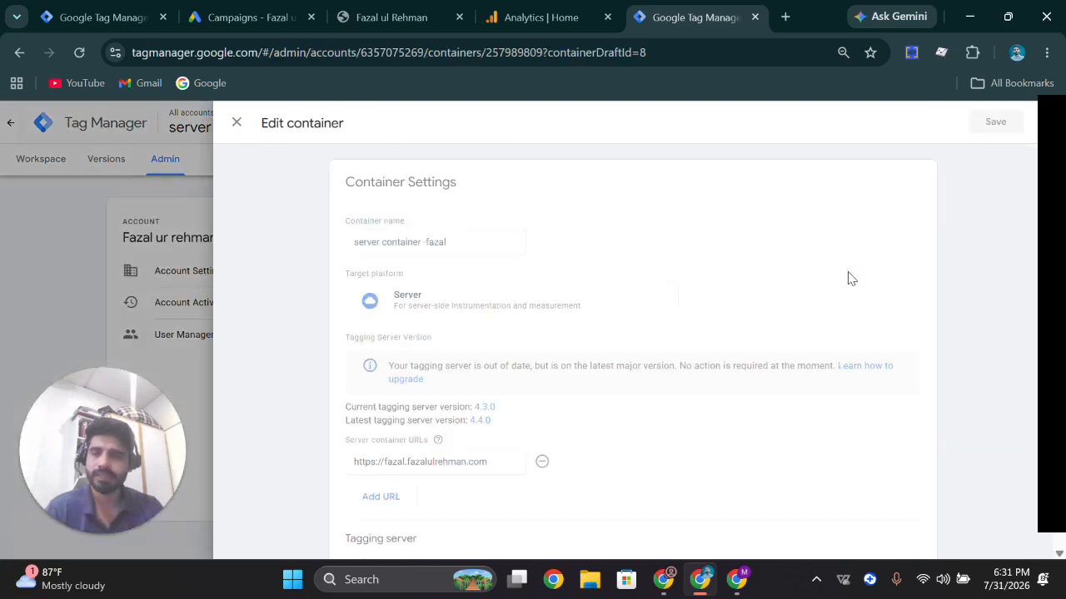
scroll(649, 335, "down", 3)
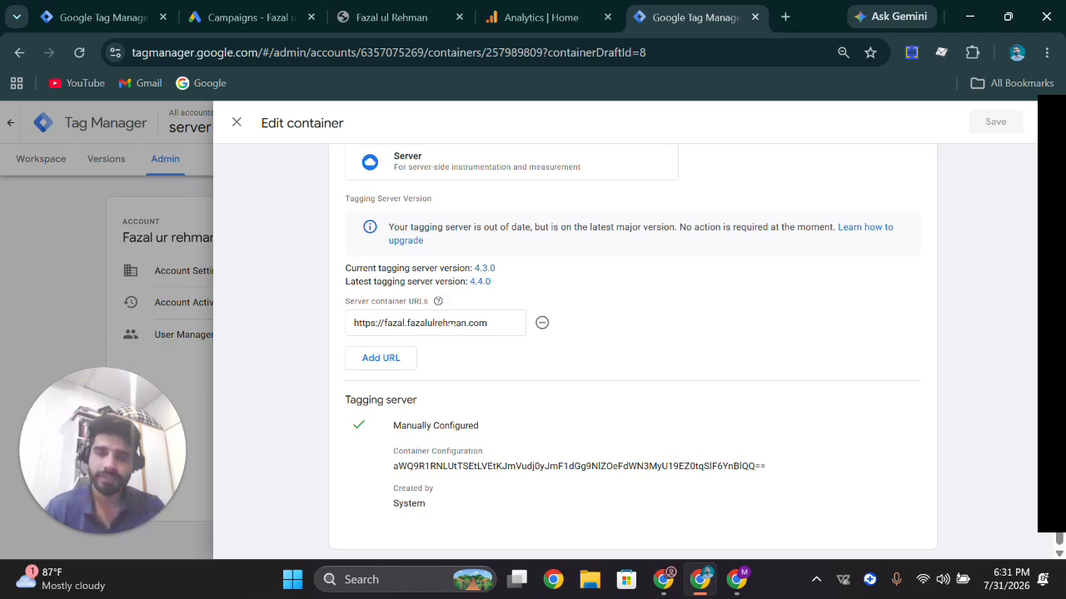
left_click(737, 579)
scroll(301, 242, "up", 5)
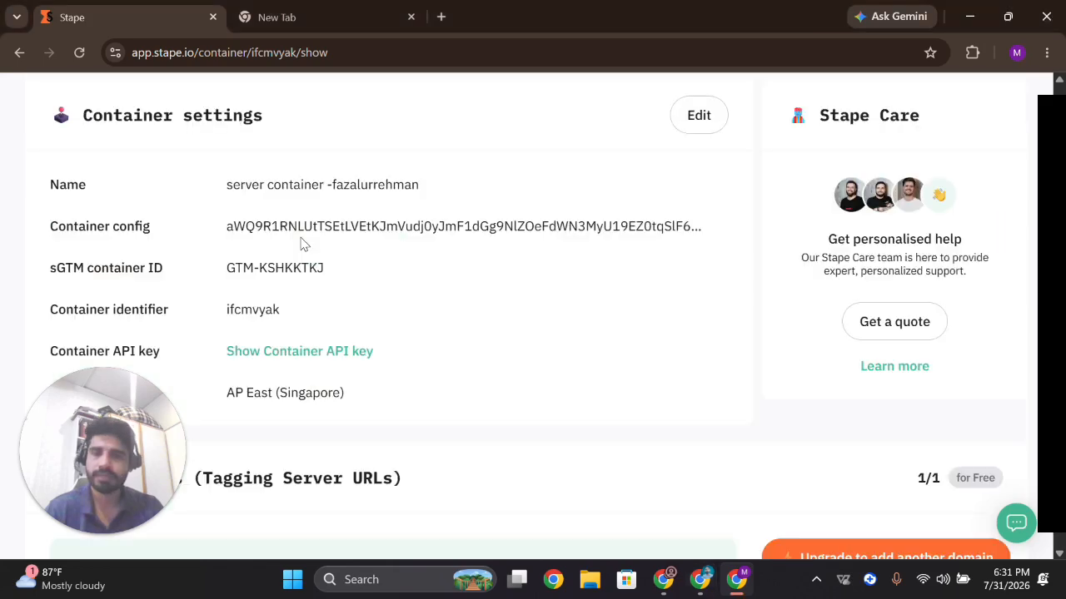
scroll(499, 267, "down", 4)
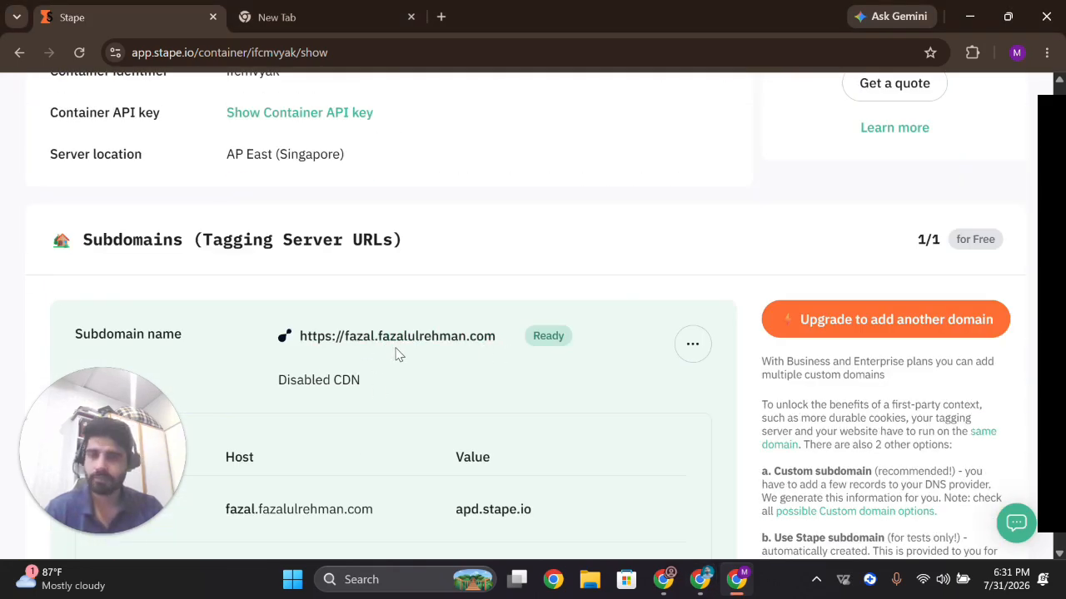
left_click(702, 584)
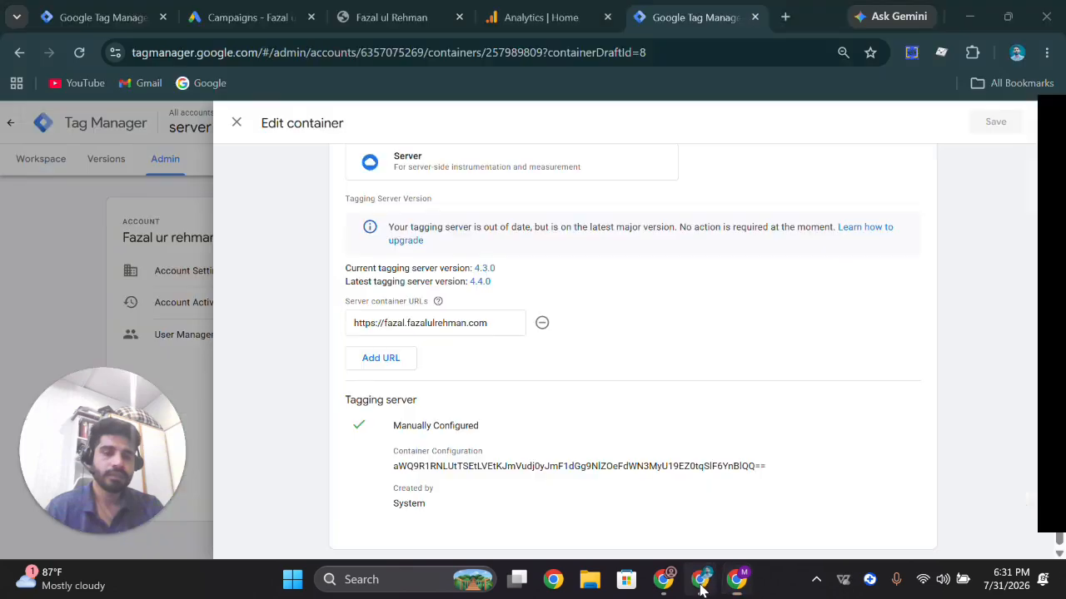
left_click(234, 122)
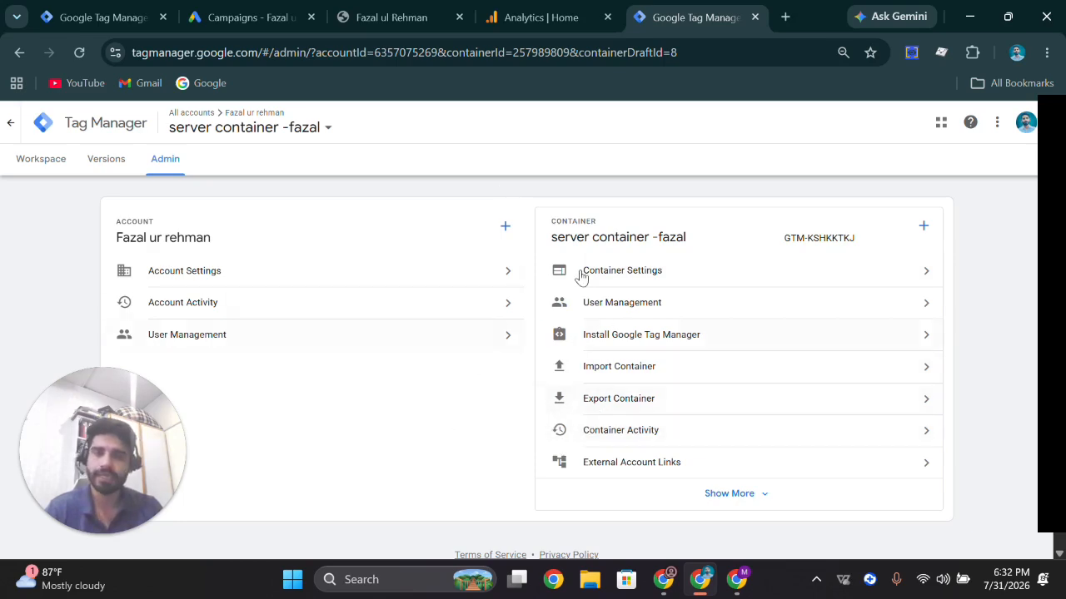
Check the web container's overview and tag list, and look at the website's "Get a Free Tracking Audit" button.
left_click(110, 10)
scroll(283, 280, "down", 2)
scroll(283, 278, "up", 2)
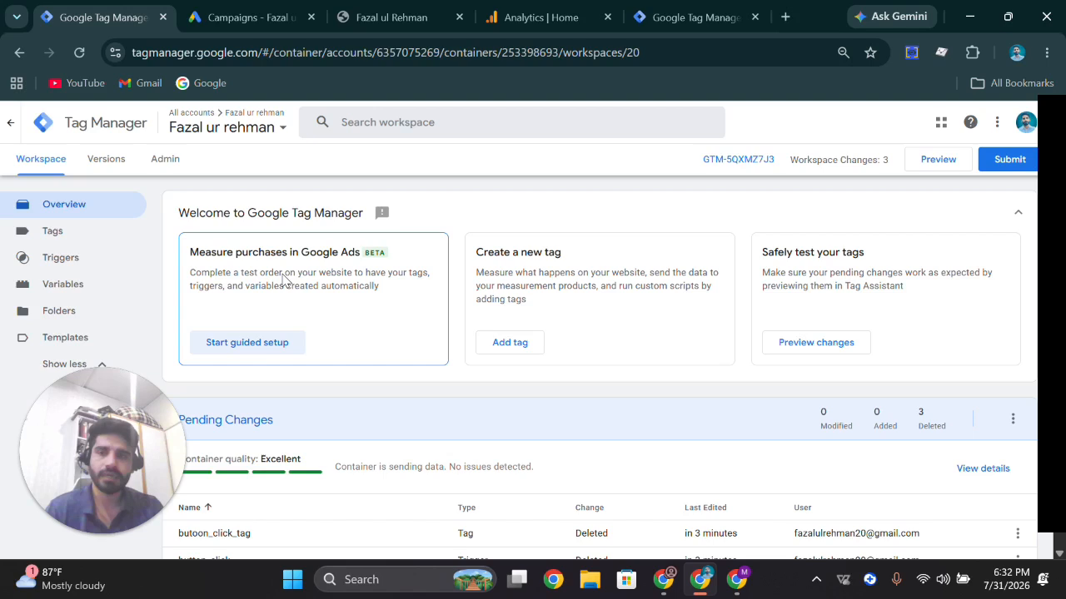
left_click(104, 240)
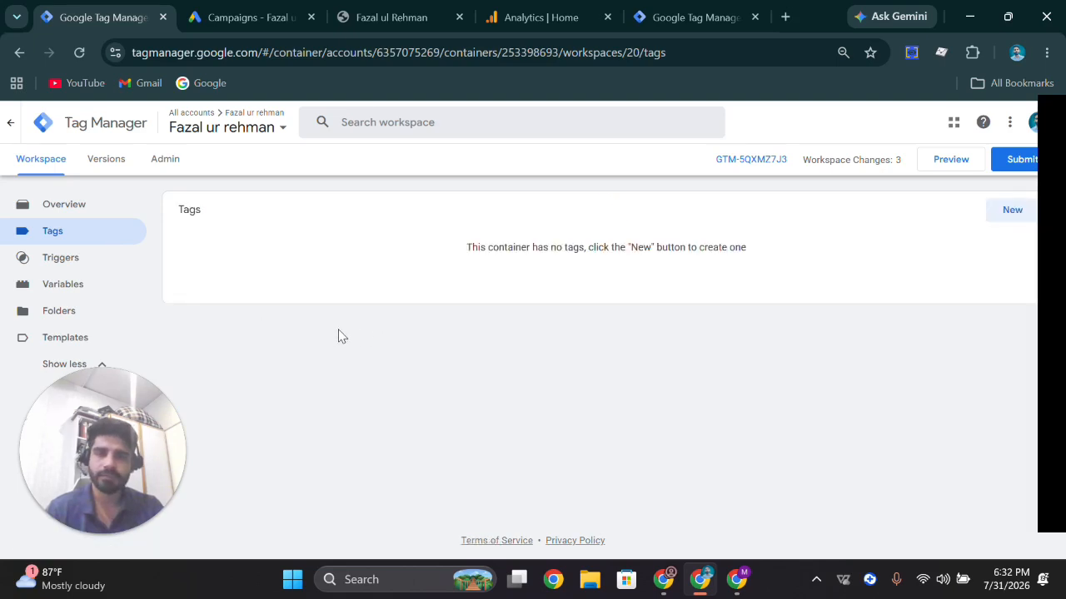
left_click(422, 17)
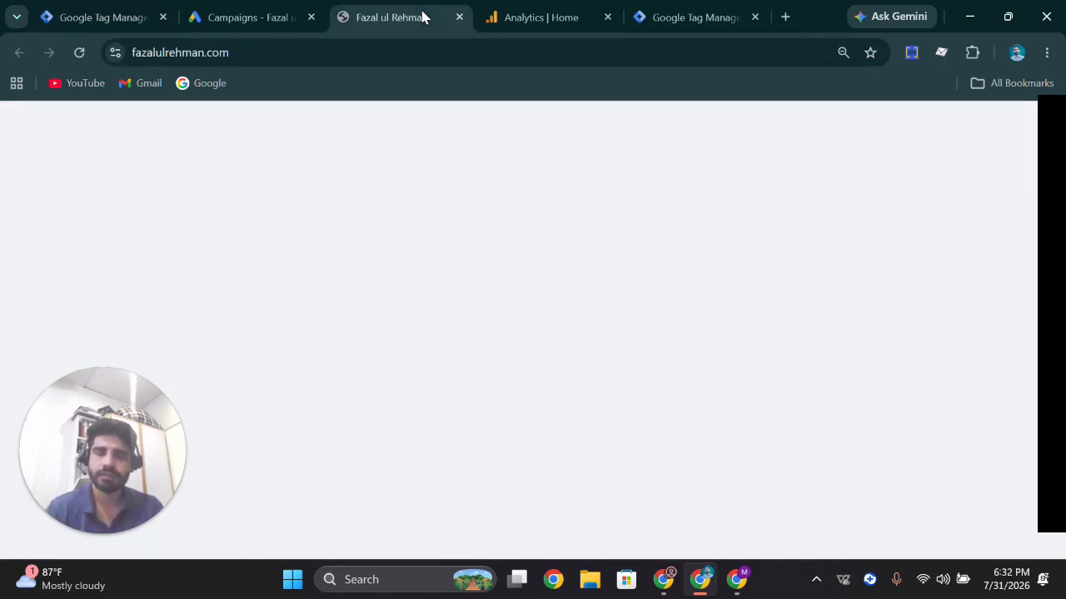
scroll(487, 457, "up", 3)
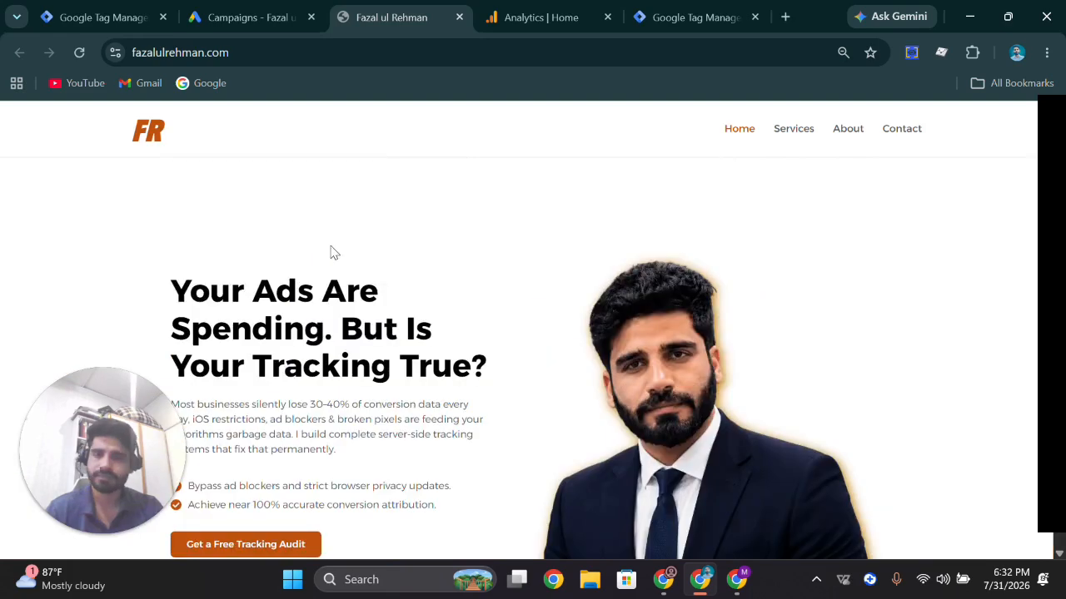
scroll(333, 248, "down", 2)
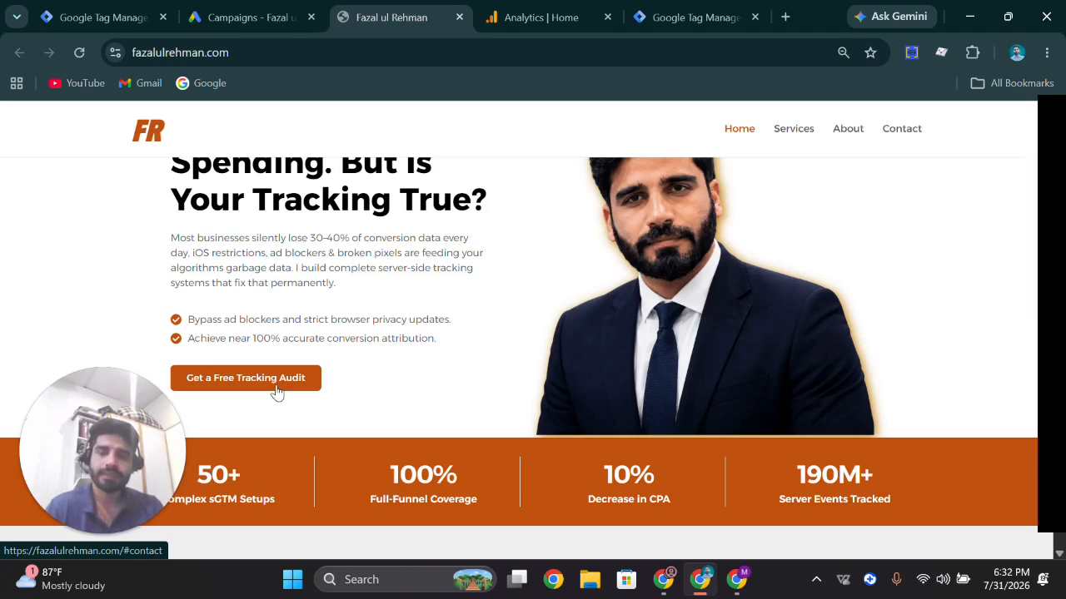
Go back to the server container's workspace and view its list of clients.
left_click(687, 17)
left_click(30, 167)
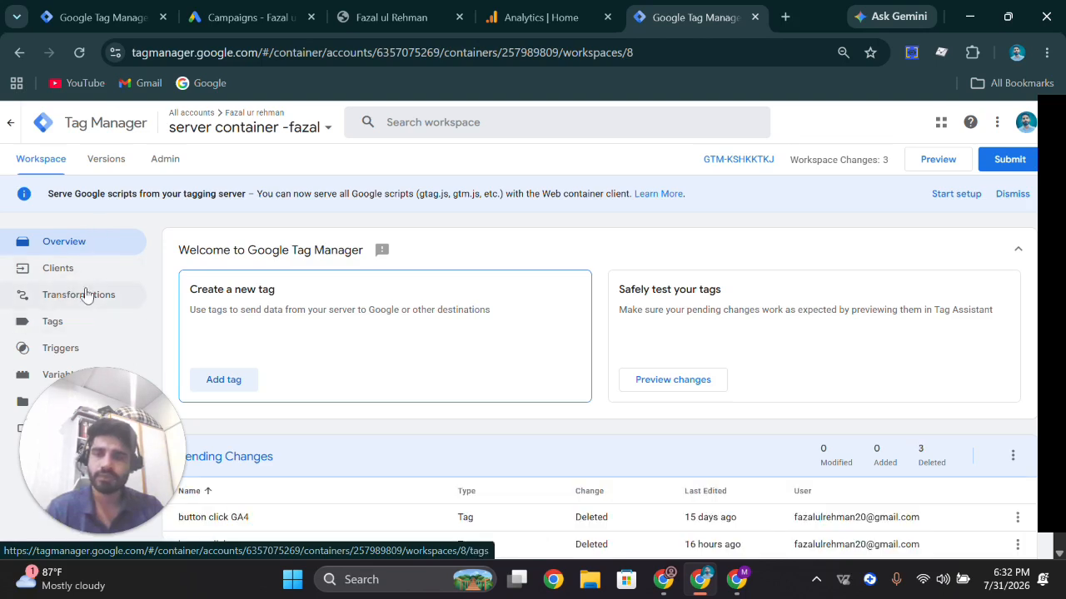
left_click(85, 279)
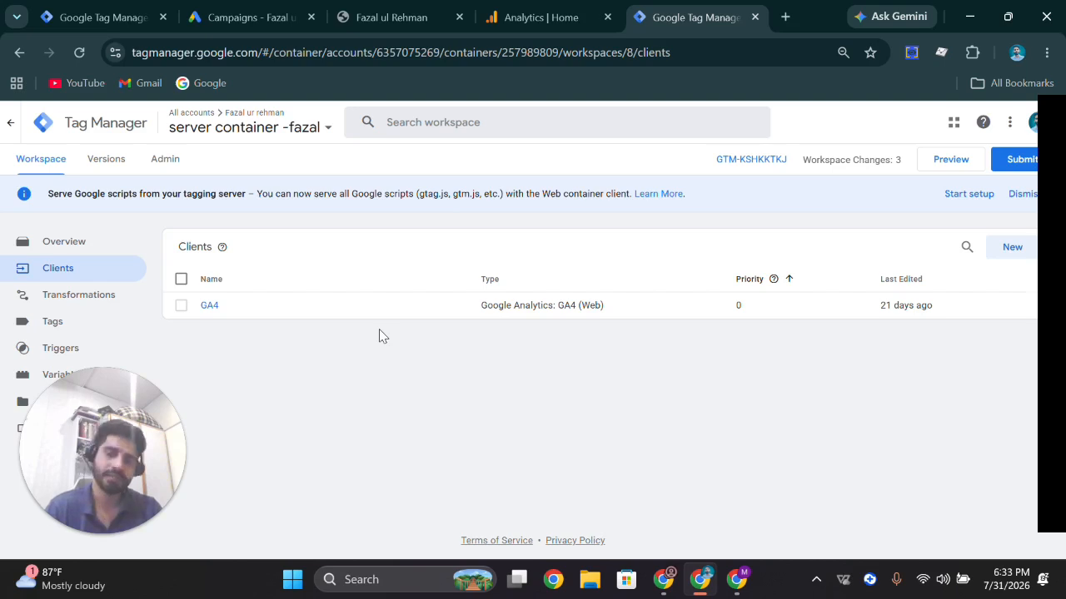
Create a new tag in the web container using the Google Tag type from the Google Analytics group.
left_click(90, 12)
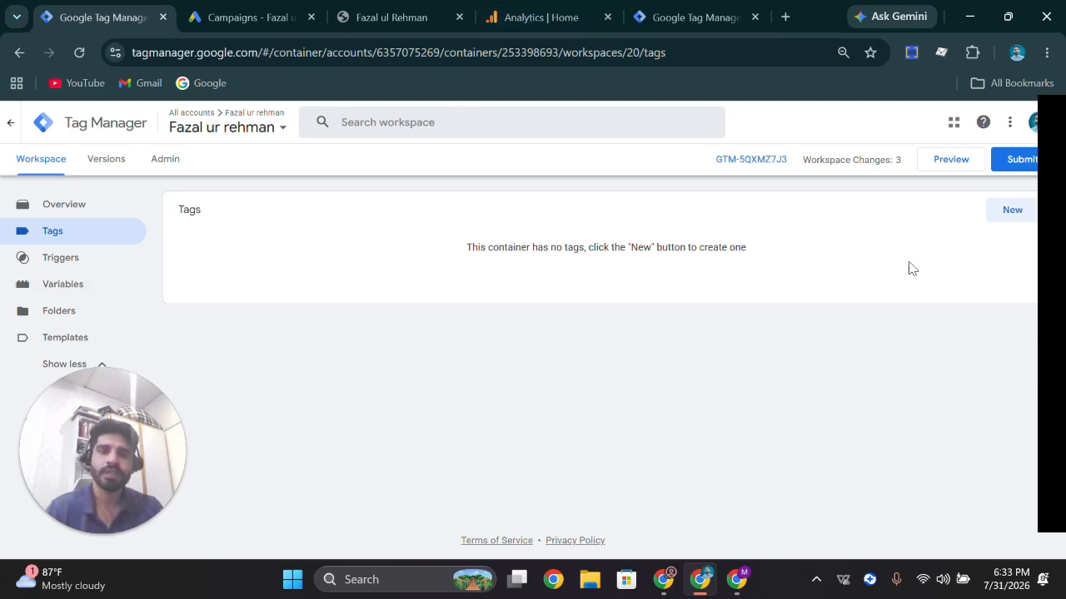
left_click(1010, 212)
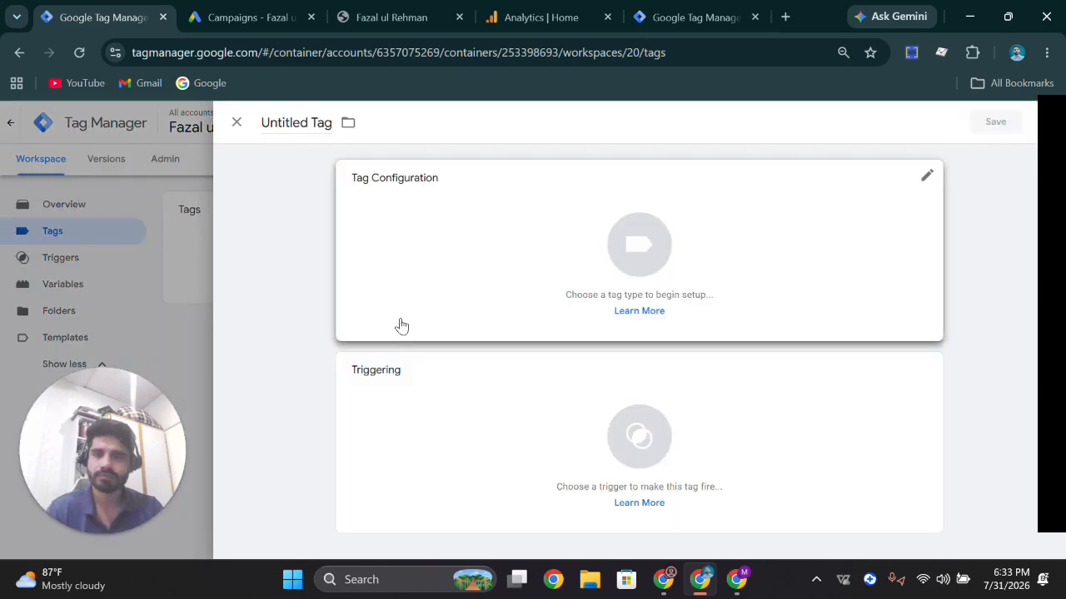
left_click(714, 250)
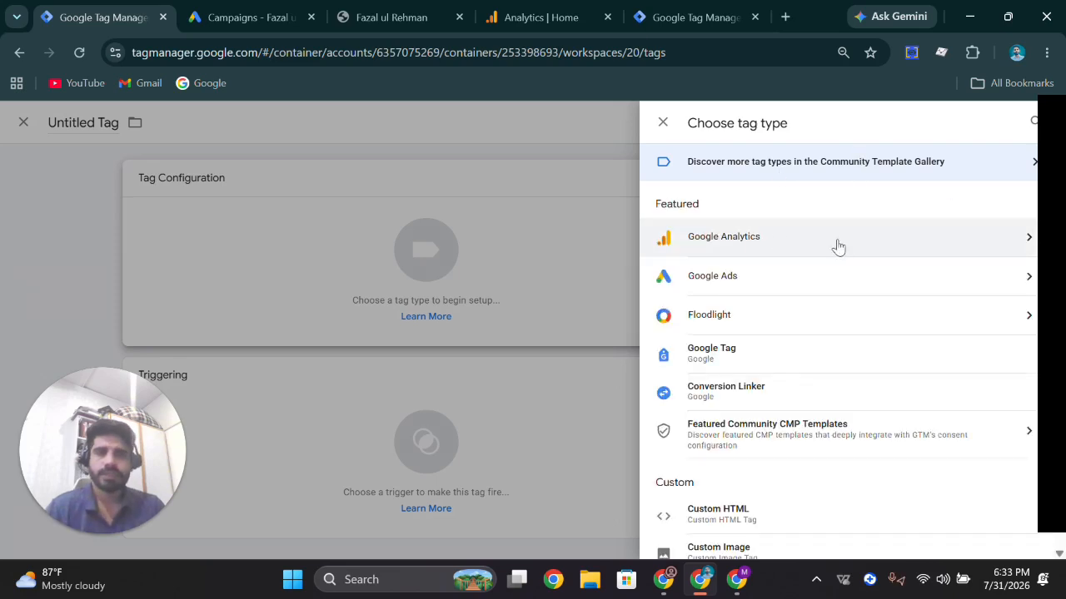
left_click(908, 246)
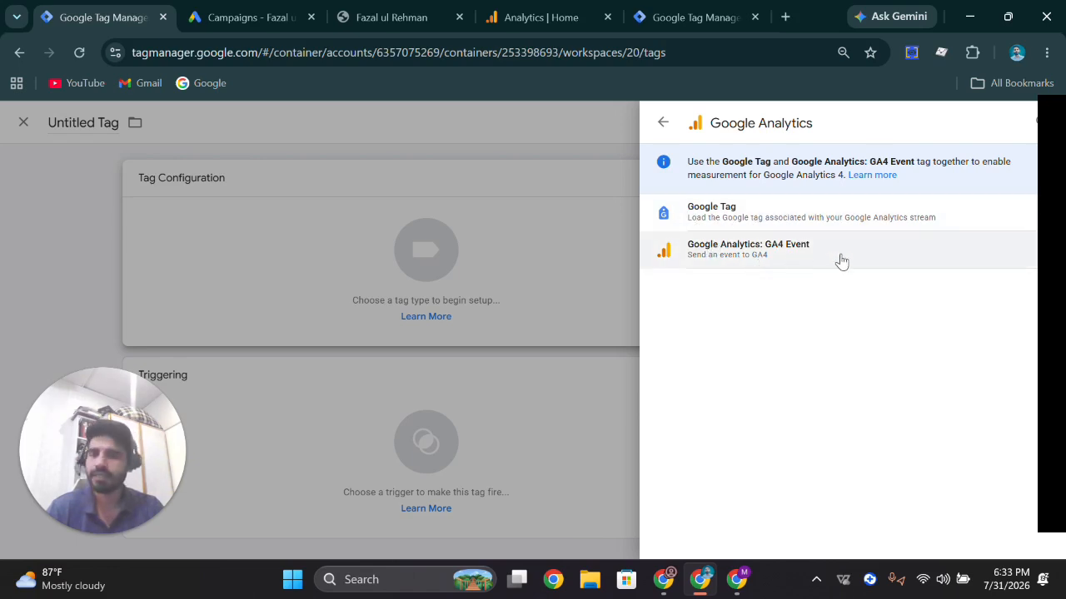
left_click(746, 232)
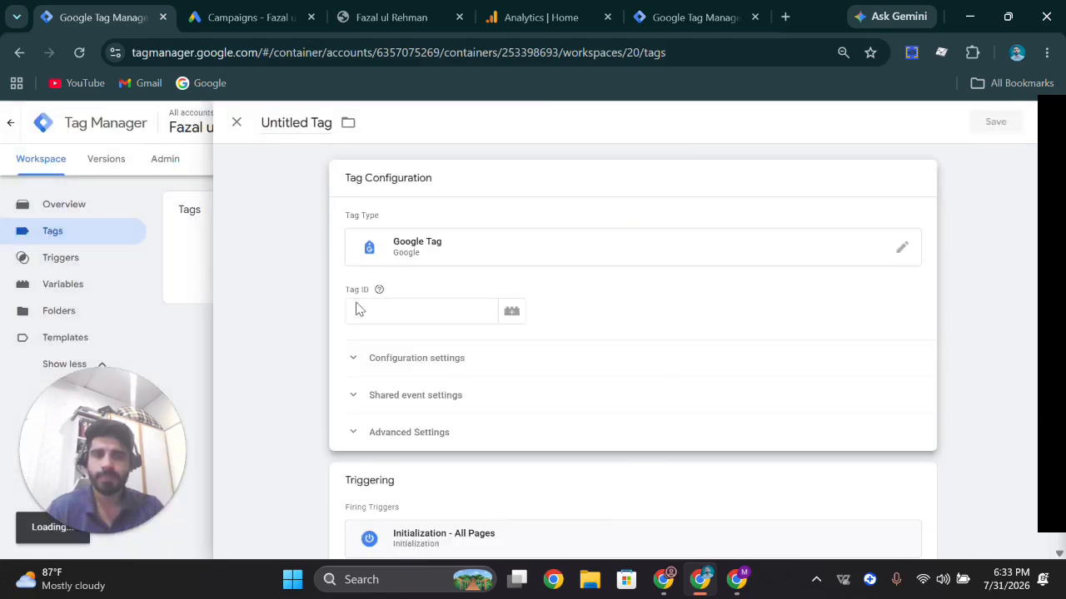
Switch to Google Analytics and copy the measurement ID from the website's web data stream details.
left_click(365, 311)
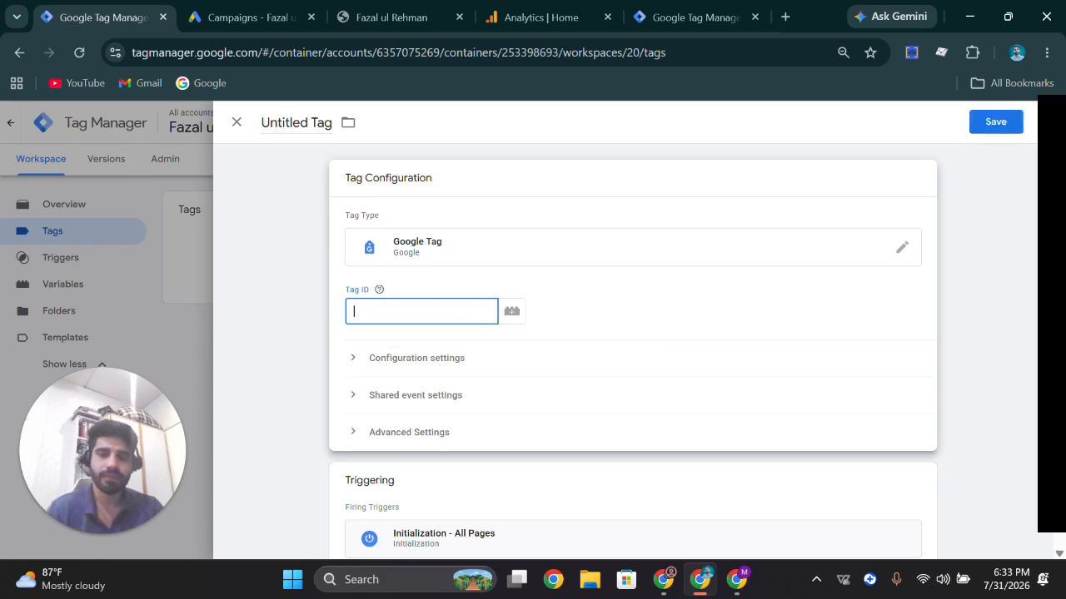
left_click(534, 8)
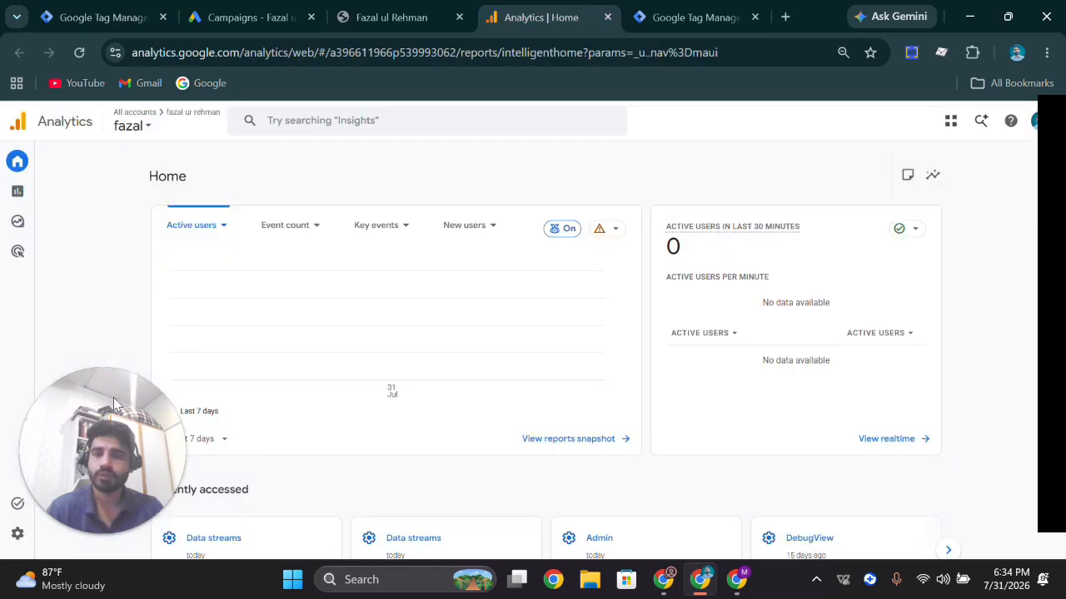
left_click_drag(95, 458, 404, 330)
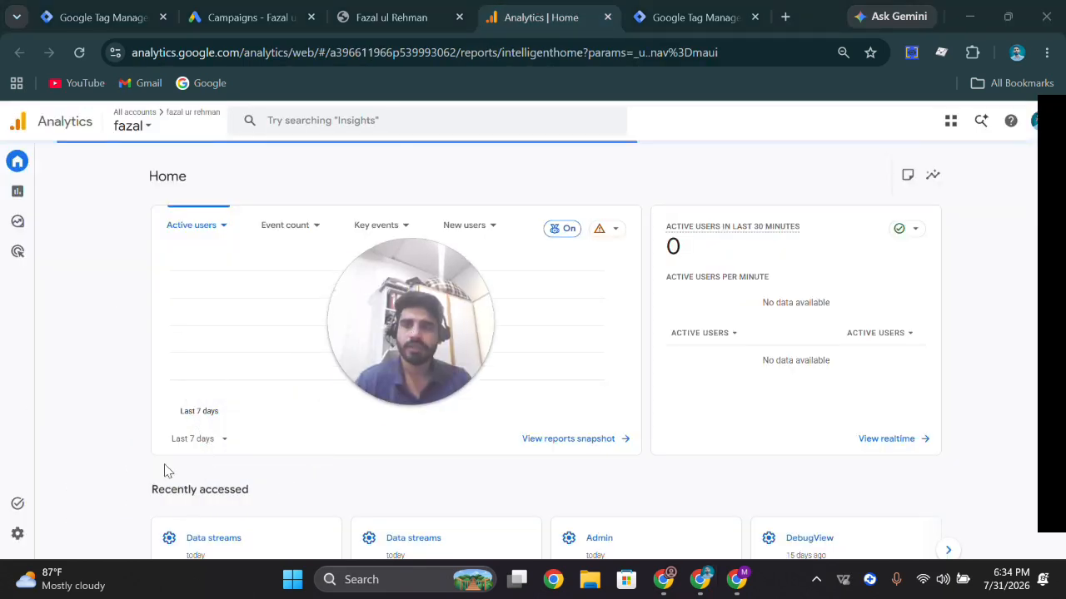
left_click(23, 542)
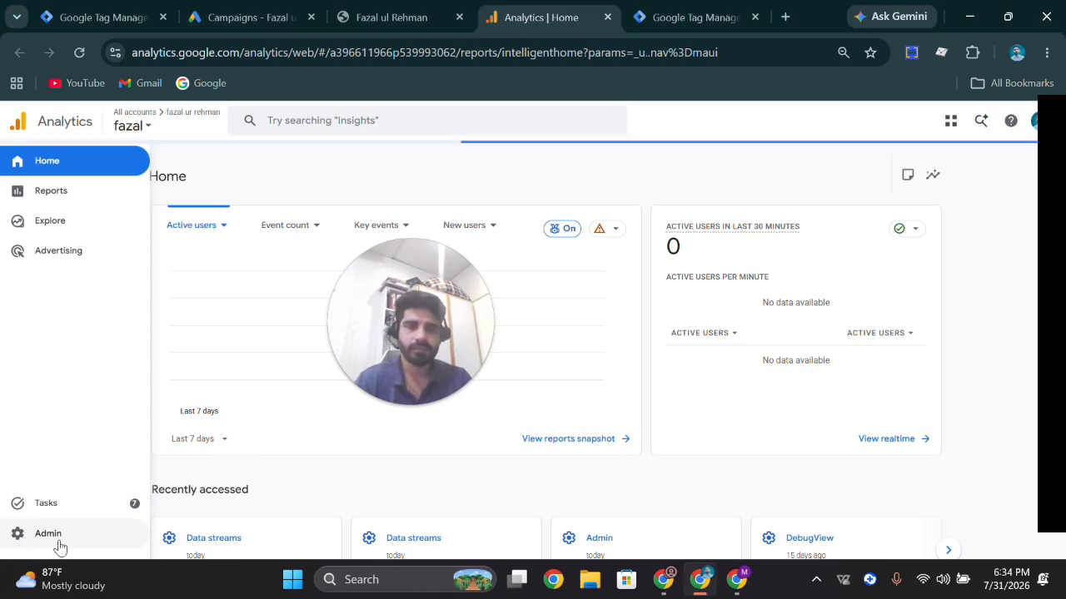
left_click(59, 546)
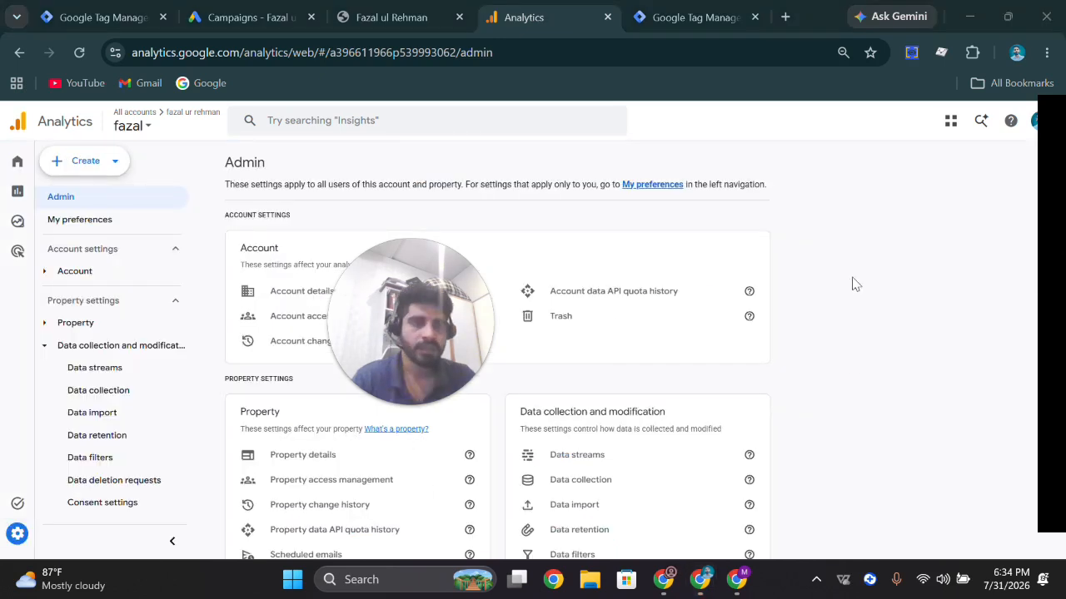
left_click(613, 464)
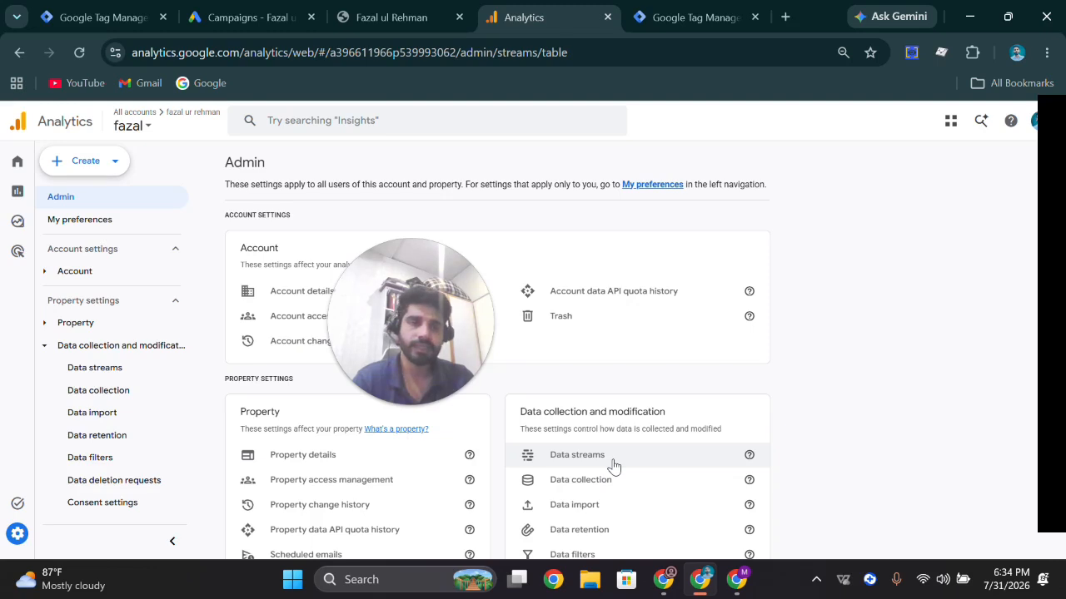
left_click_drag(410, 385, 101, 510)
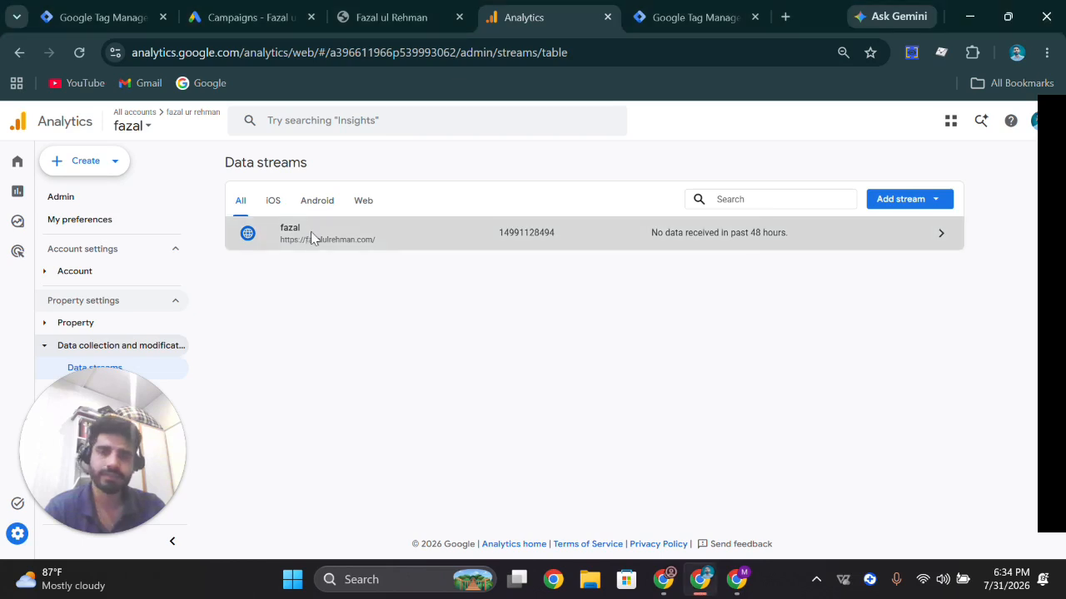
left_click(311, 231)
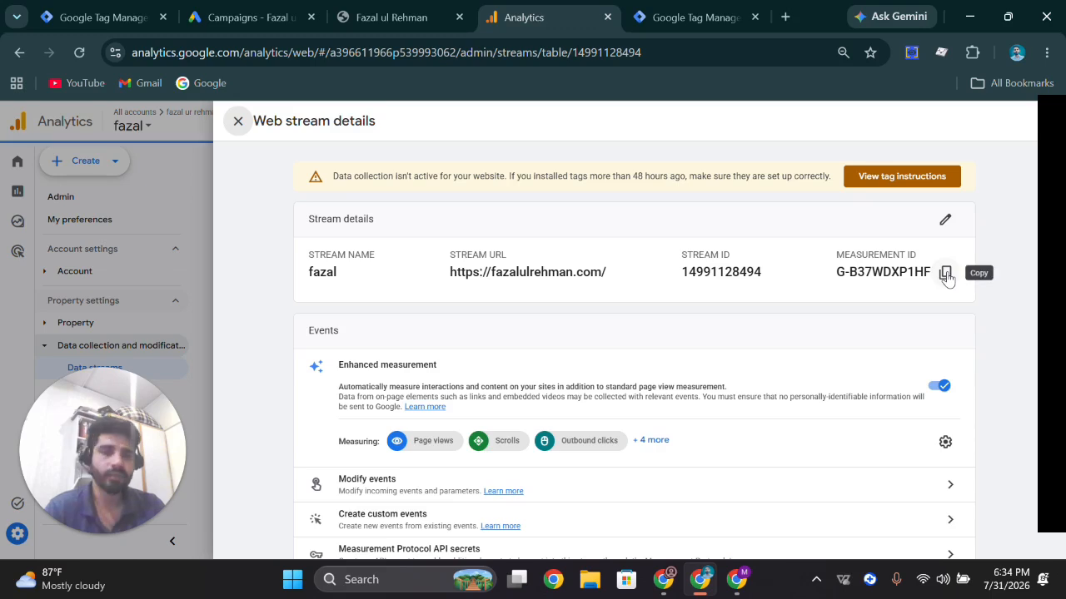
left_click(946, 275)
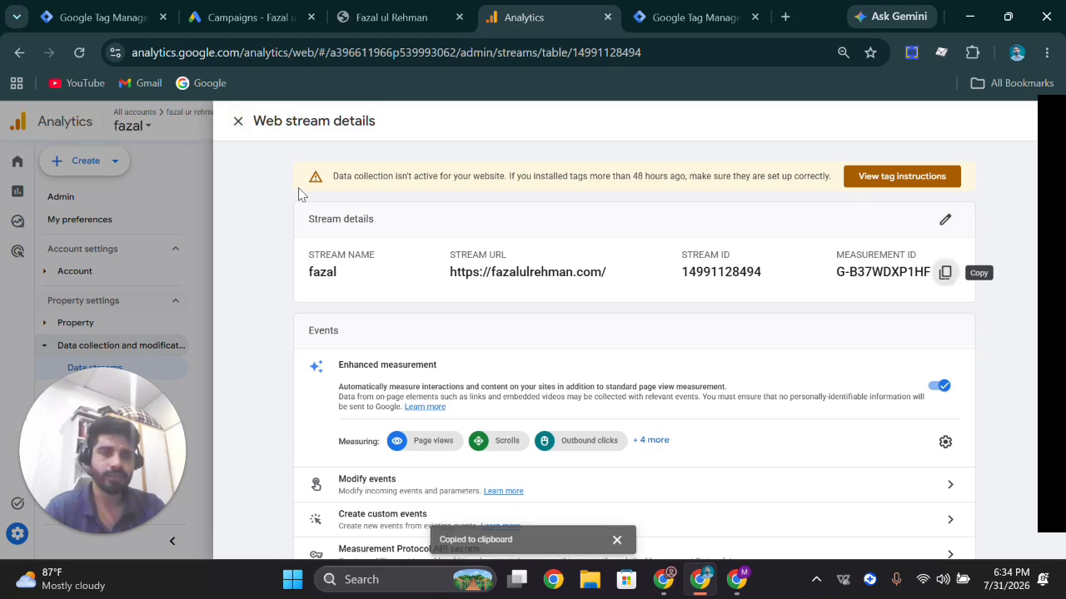
Return to the new Google Tag in Tag Manager and set its Tag ID to G-B37WDXP1HF.
left_click(94, 10)
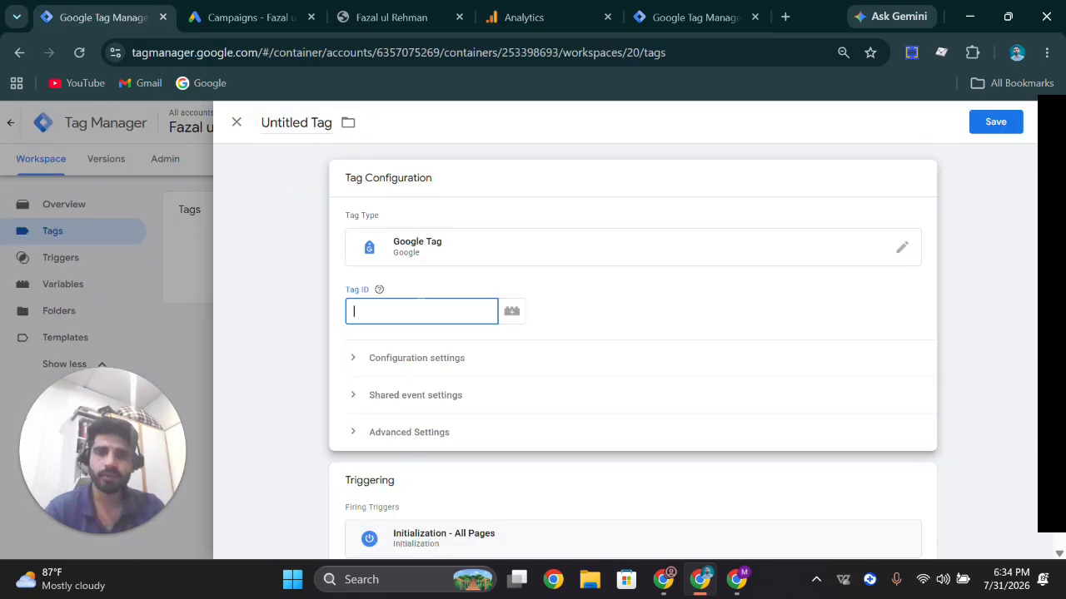
key("ctrl+v")
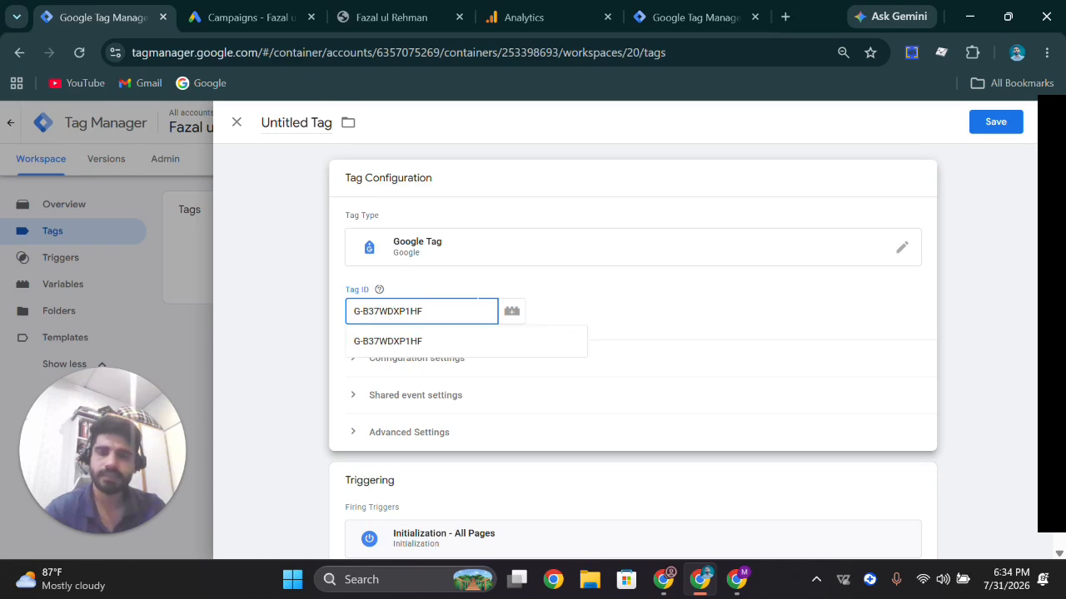
scroll(668, 459, "down", 1)
left_click(645, 463)
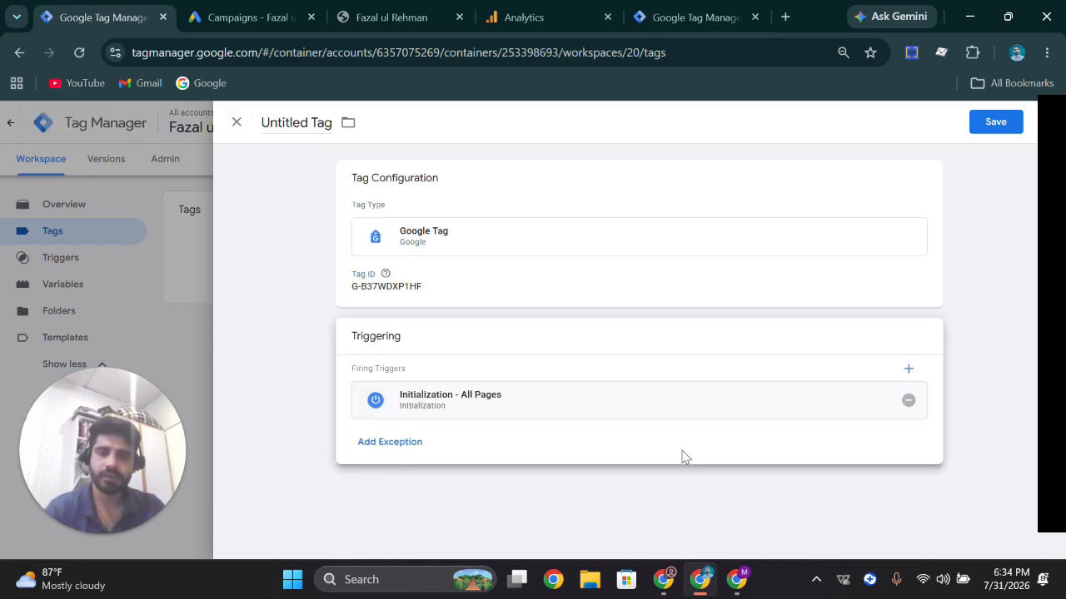
Name the new tag "G A4-google tag".
left_click(298, 122)
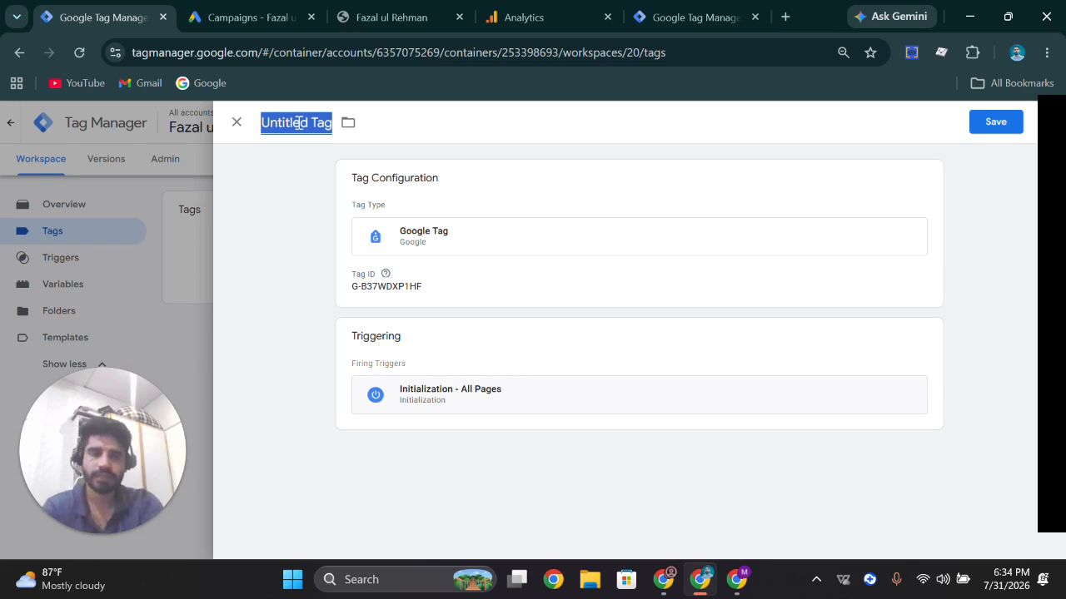
key("BackSpace")
type("G A4-")
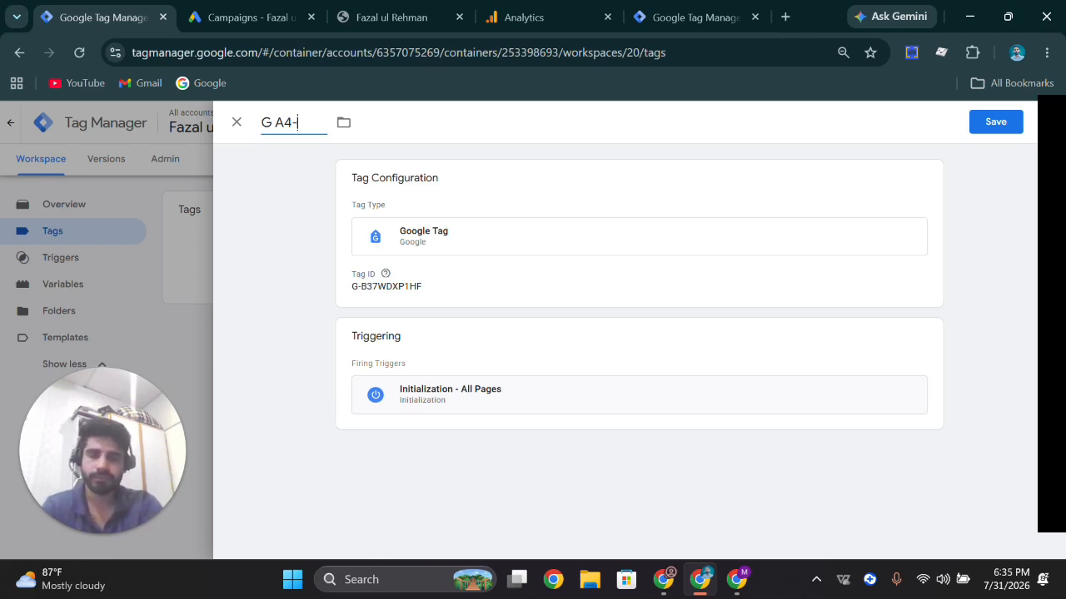
type("gle tag")
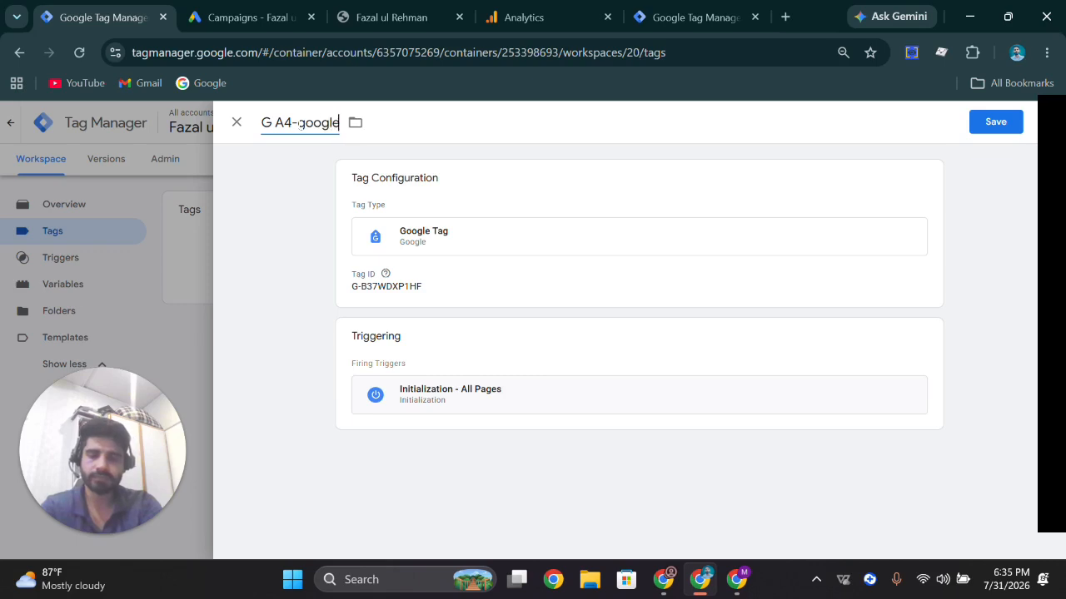
Save the new Google Tag and reopen its configuration settings to add an empty configuration parameter row.
left_click(1000, 130)
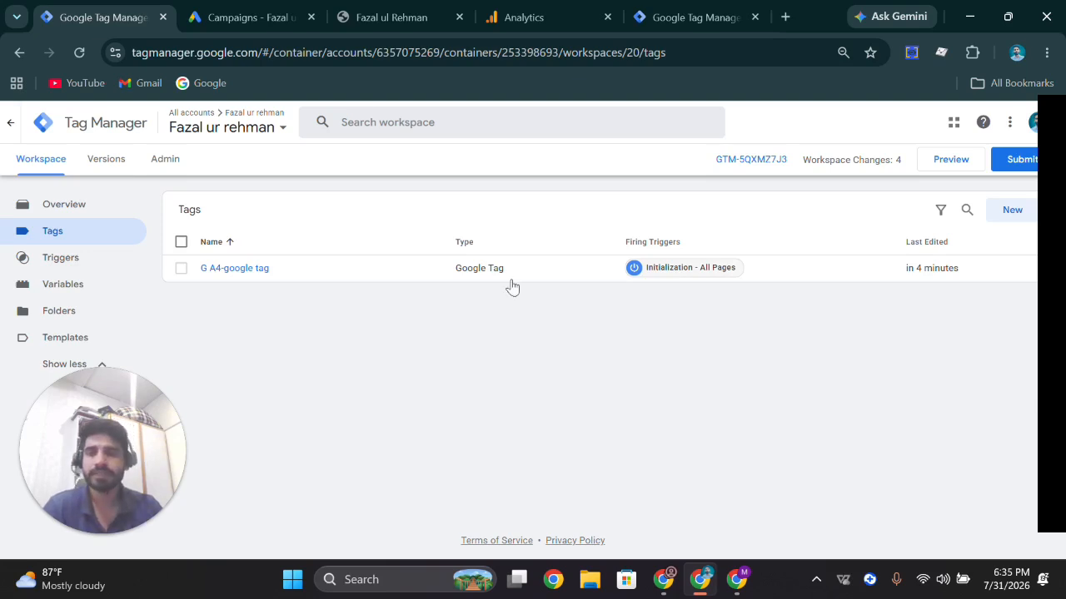
left_click(252, 276)
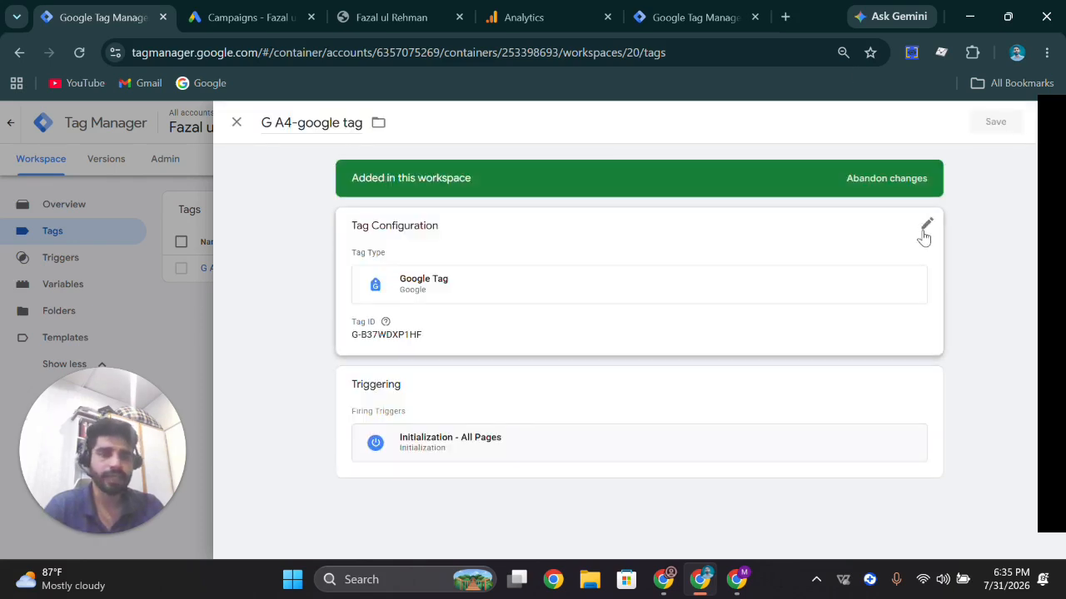
left_click(925, 233)
left_click(441, 422)
scroll(440, 423, "down", 3)
left_click(425, 320)
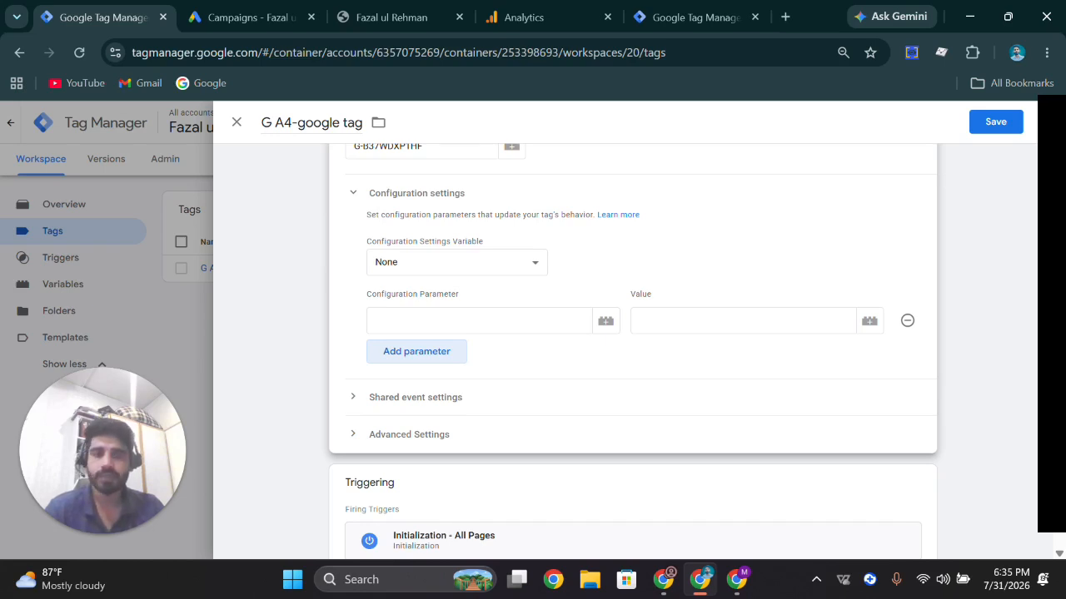
Switch to Stape, copy the container's tagging server subdomain URL, and return to the tag in Tag Manager.
left_click(737, 579)
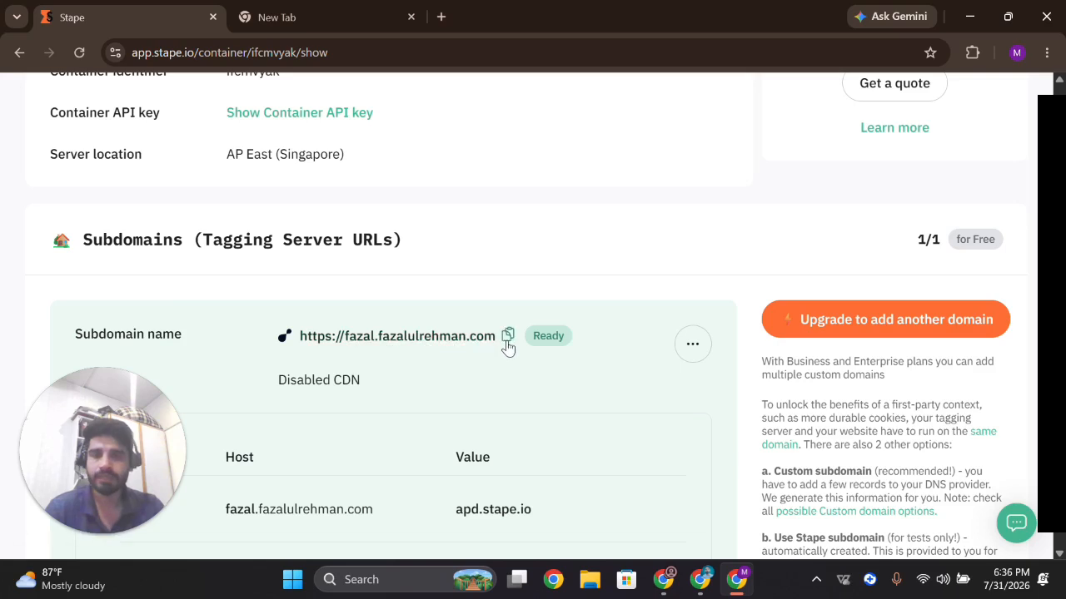
left_click(506, 342)
left_click(700, 582)
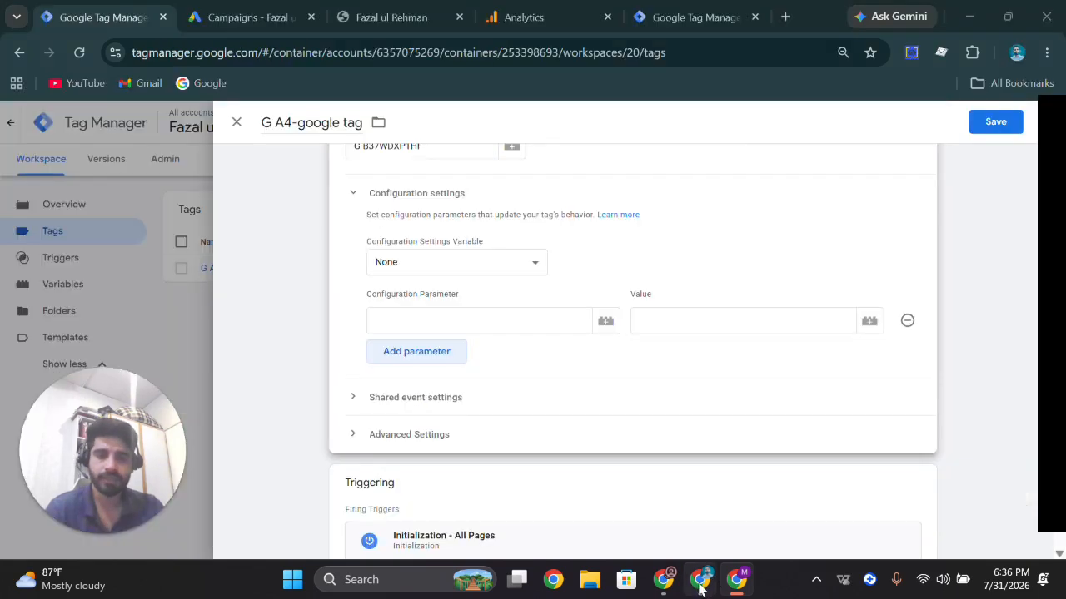
Add a configuration parameter to the Google Tag with the copied tagging server URL as its value.
left_click(741, 321)
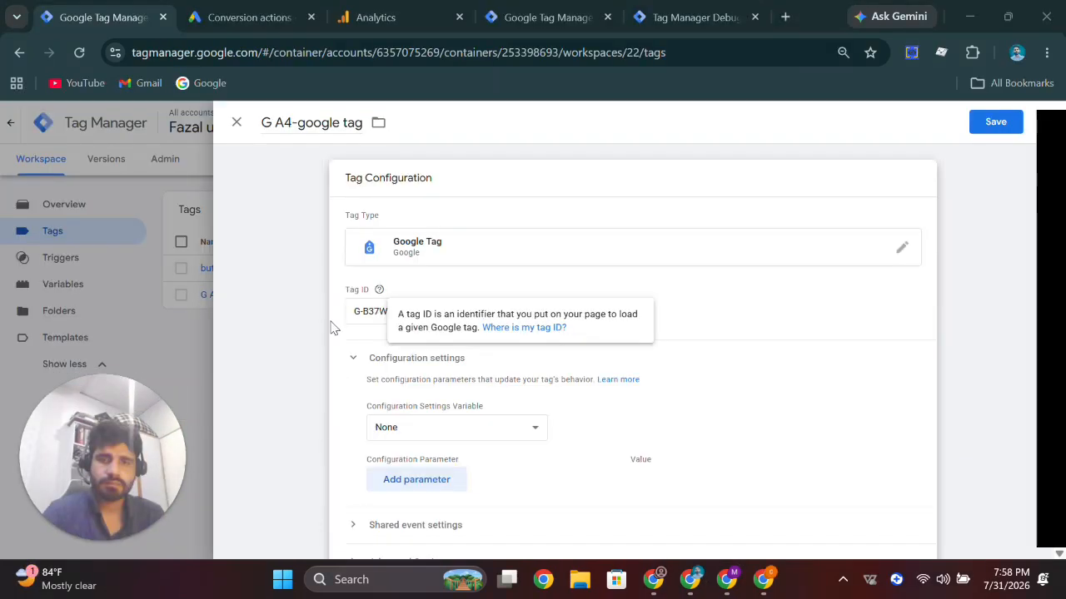
left_click(408, 480)
scroll(483, 446, "down", 1)
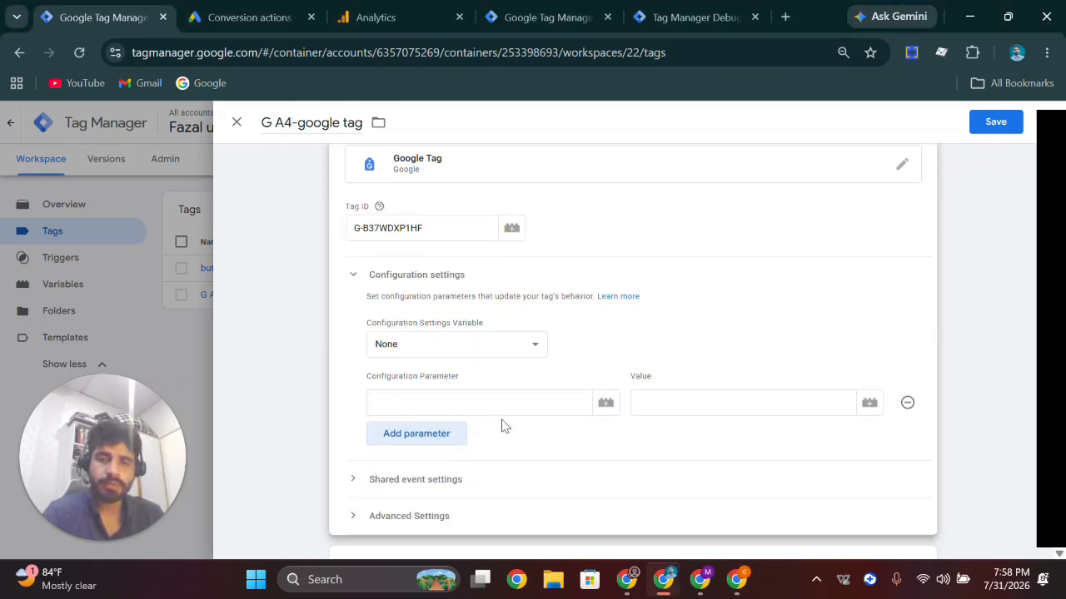
left_click(743, 403)
key("ctrl+v")
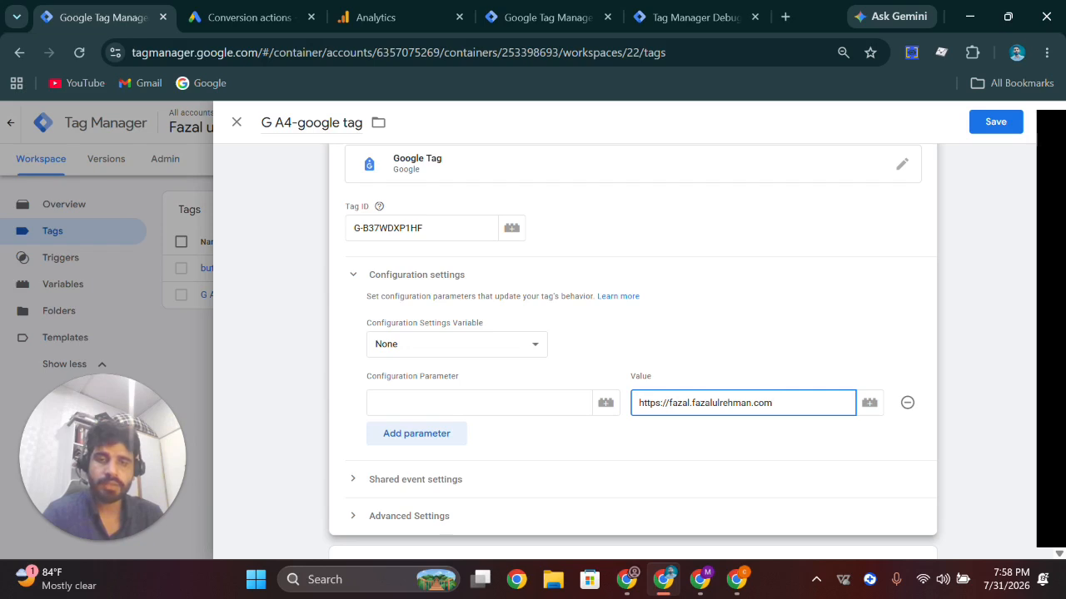
Name the configuration parameter server_container_url and save the Google Tag.
left_click(1059, 224)
left_click(479, 403)
type("server_container_ur")
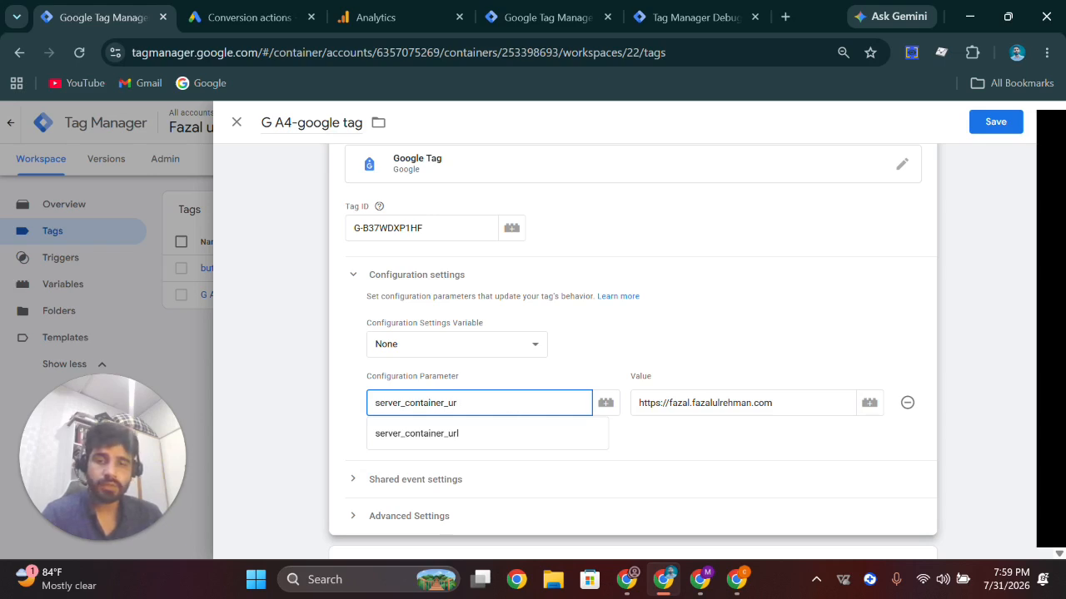
type("l")
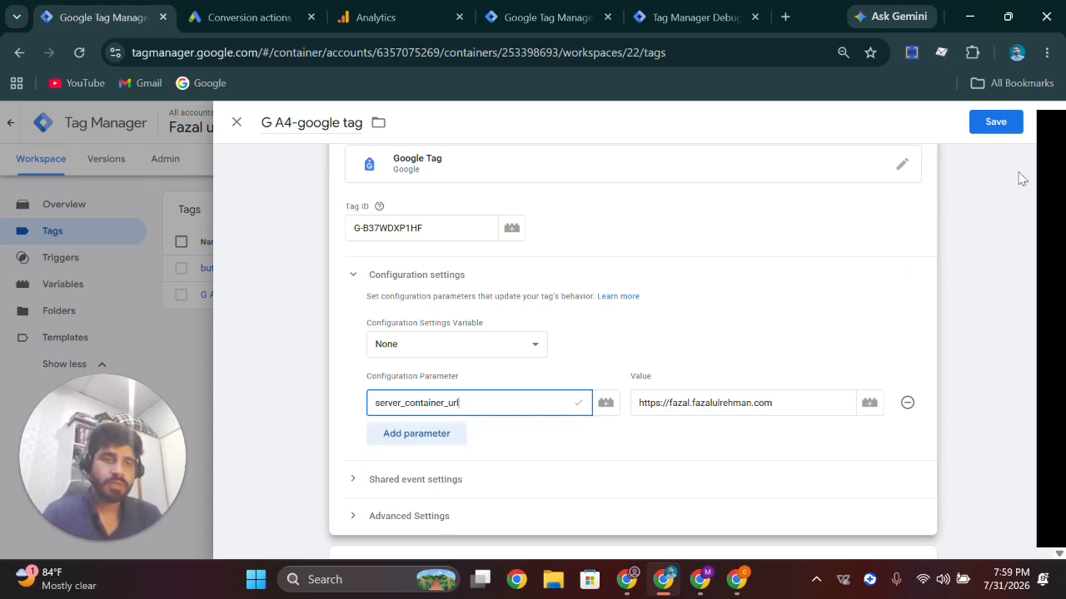
left_click(995, 123)
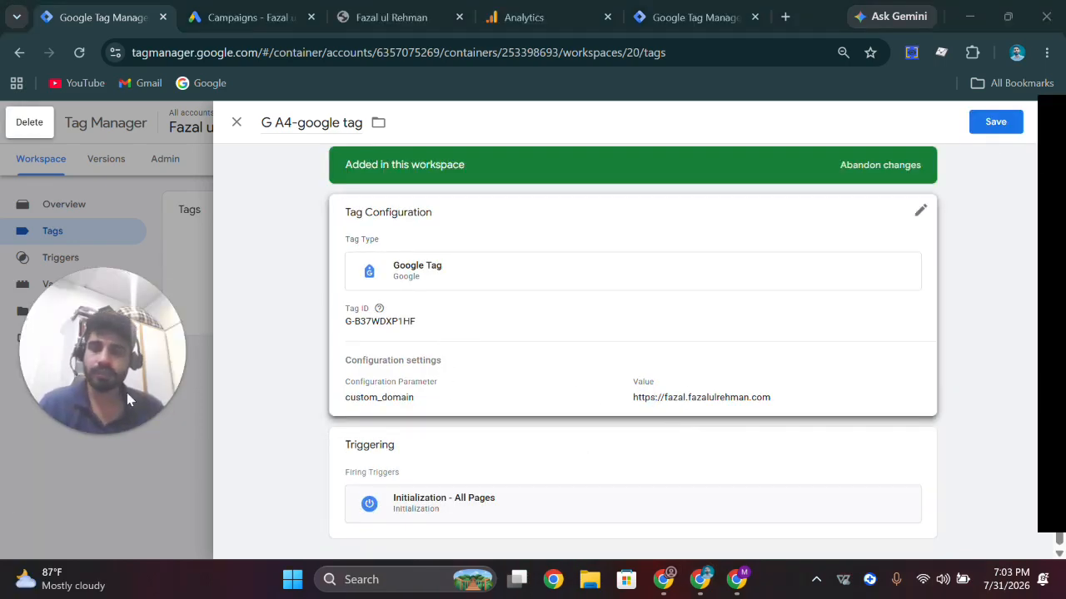
Close the Google Tag editor and look at the "Get a Free Tracking Audit" button on the website.
left_click(54, 435)
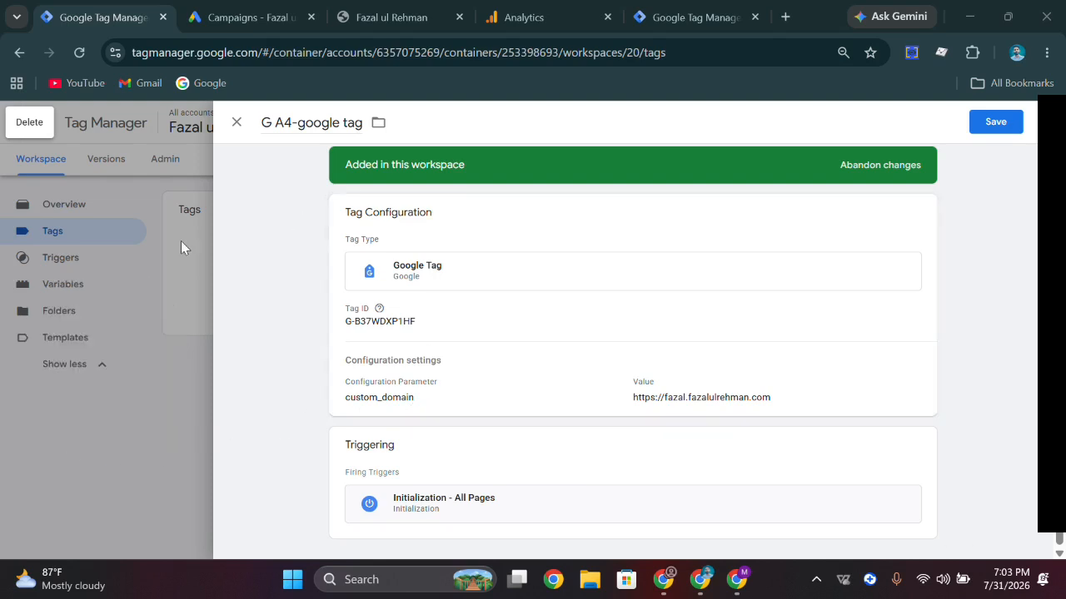
left_click(237, 122)
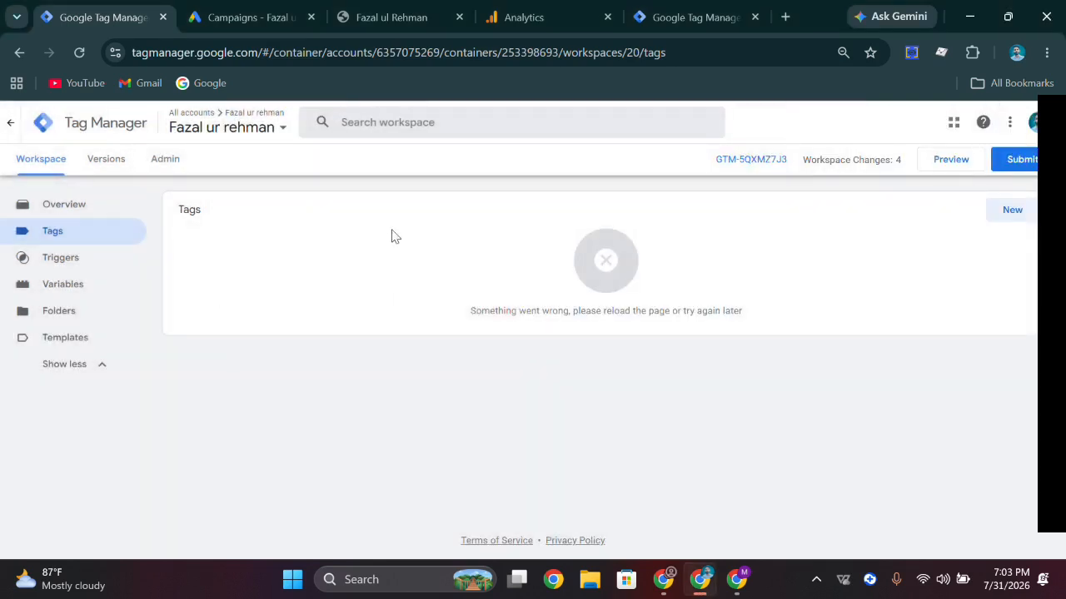
left_click(406, 17)
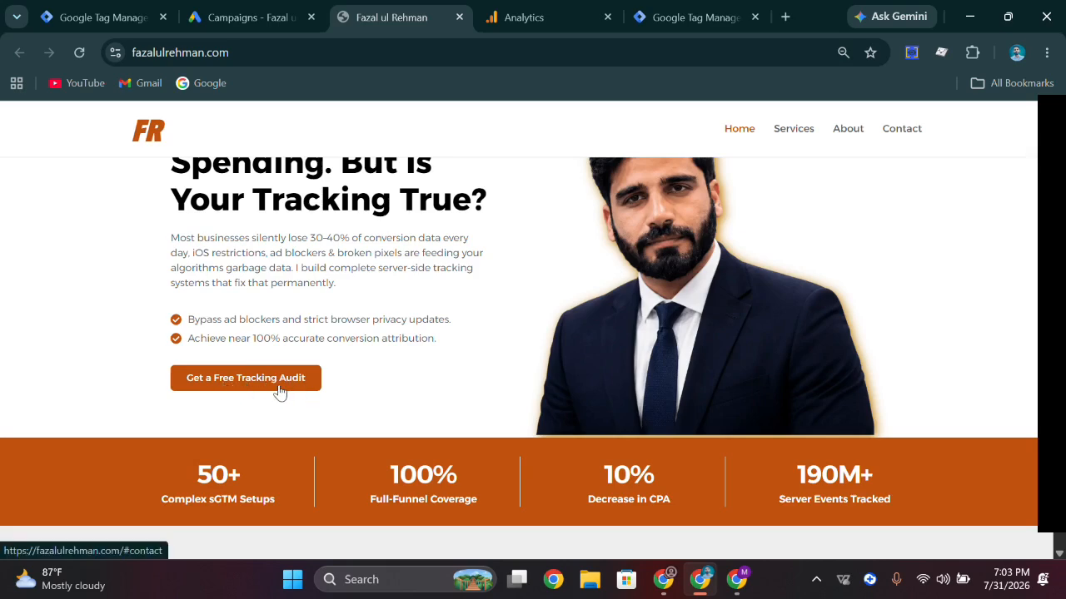
left_click(119, 16)
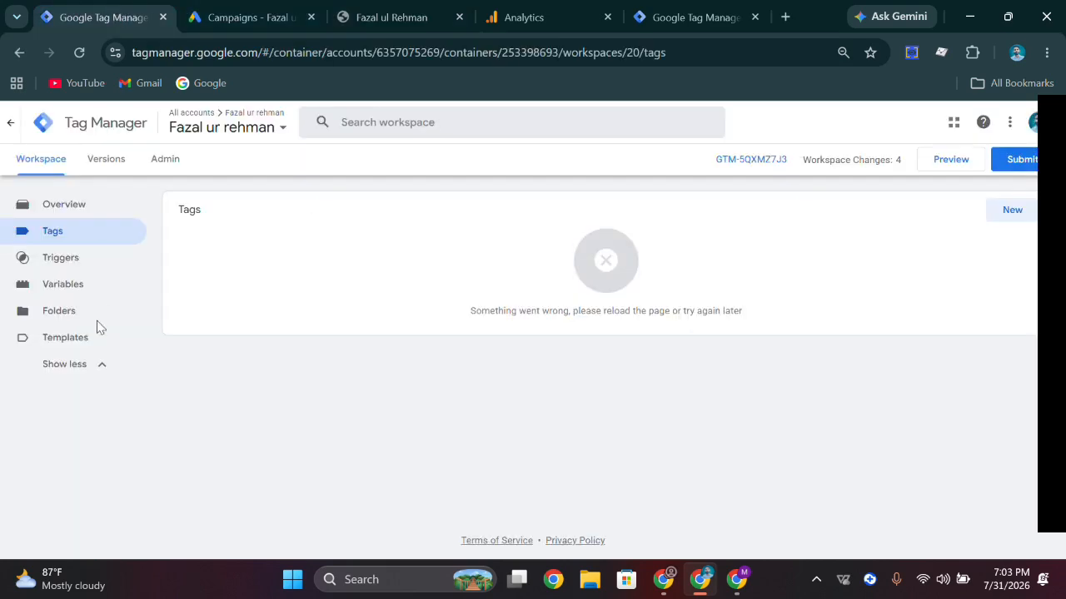
Start a new trigger in the web container and open the choice of trigger types.
left_click(83, 270)
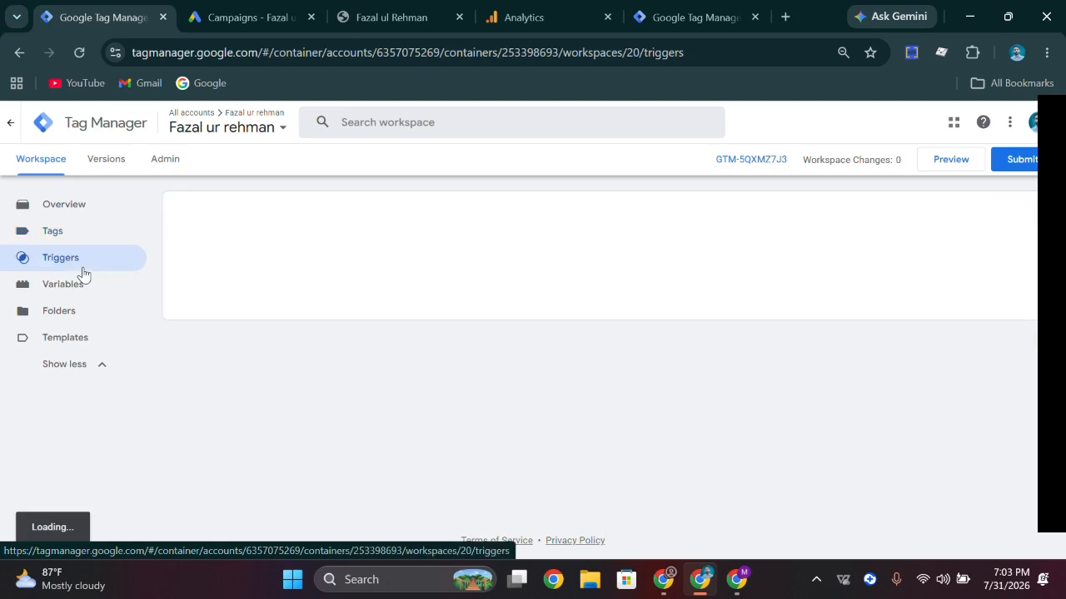
left_click(1004, 213)
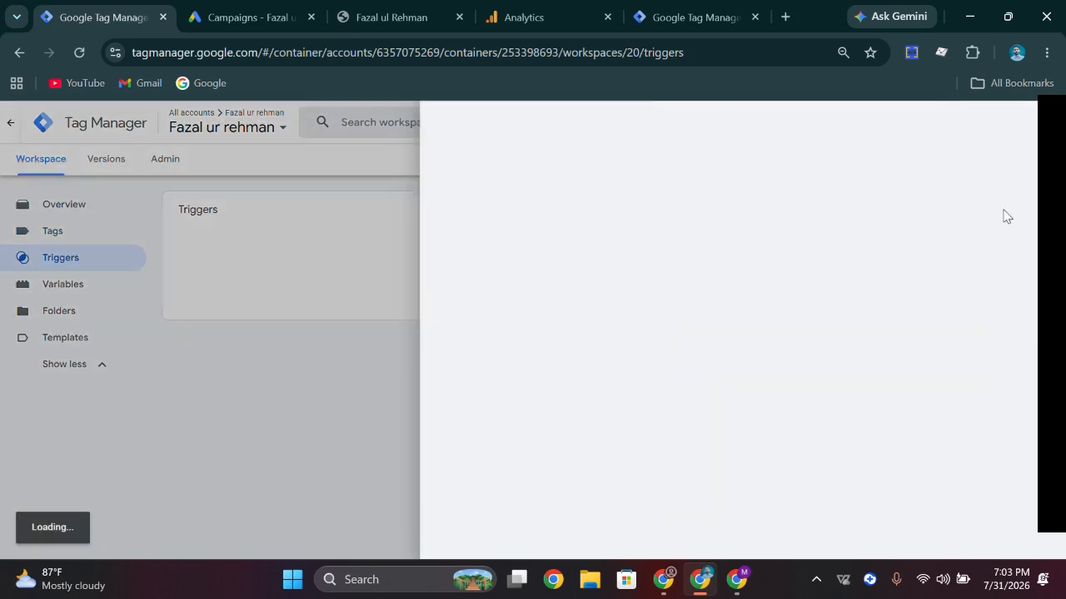
left_click(493, 243)
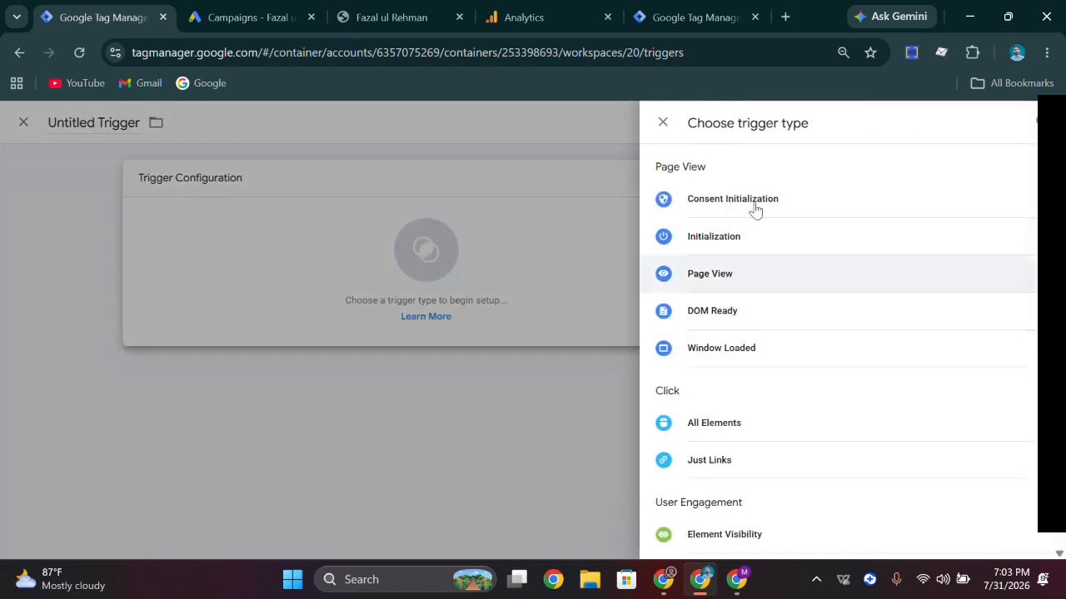
scroll(752, 264, "down", 2)
scroll(779, 282, "up", 2)
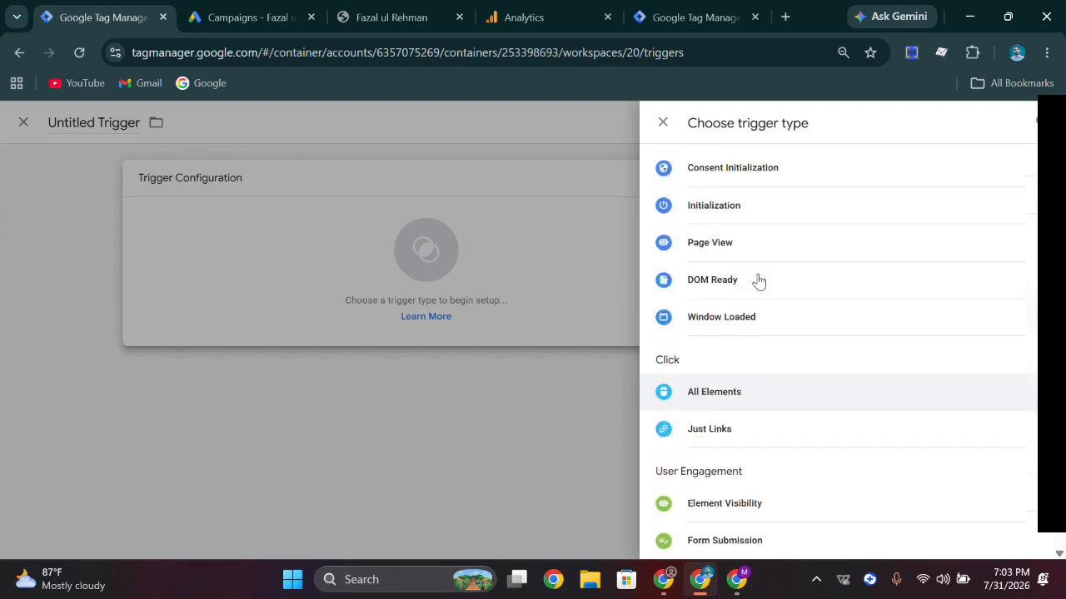
Copy the "Get a Free Tracking Audit" button text from the website and return to the new trigger.
left_click(392, 18)
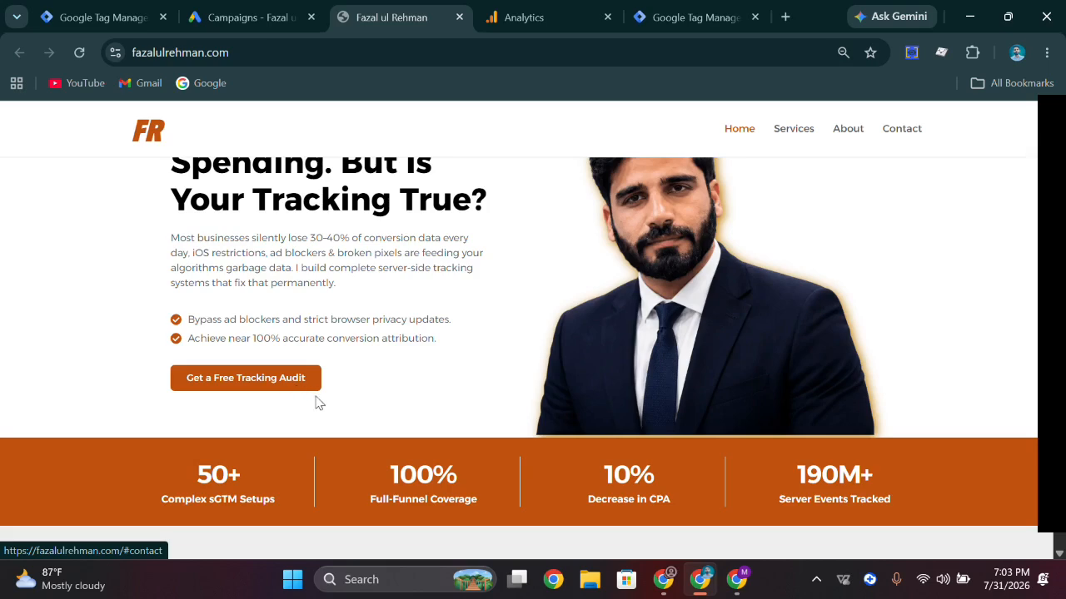
left_click_drag(305, 379, 185, 388)
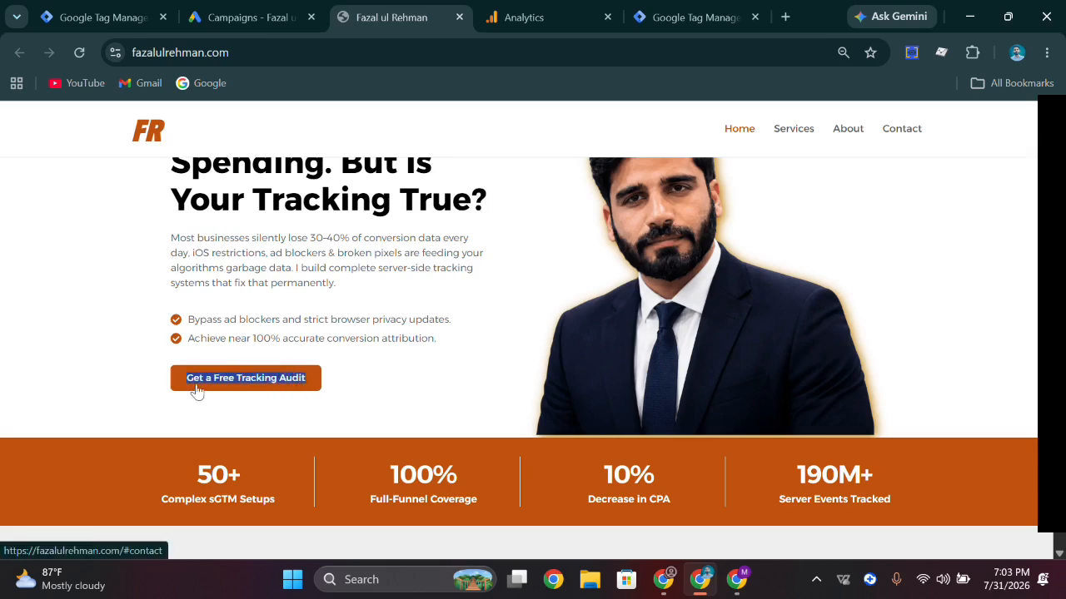
right_click(214, 380)
left_click(264, 333)
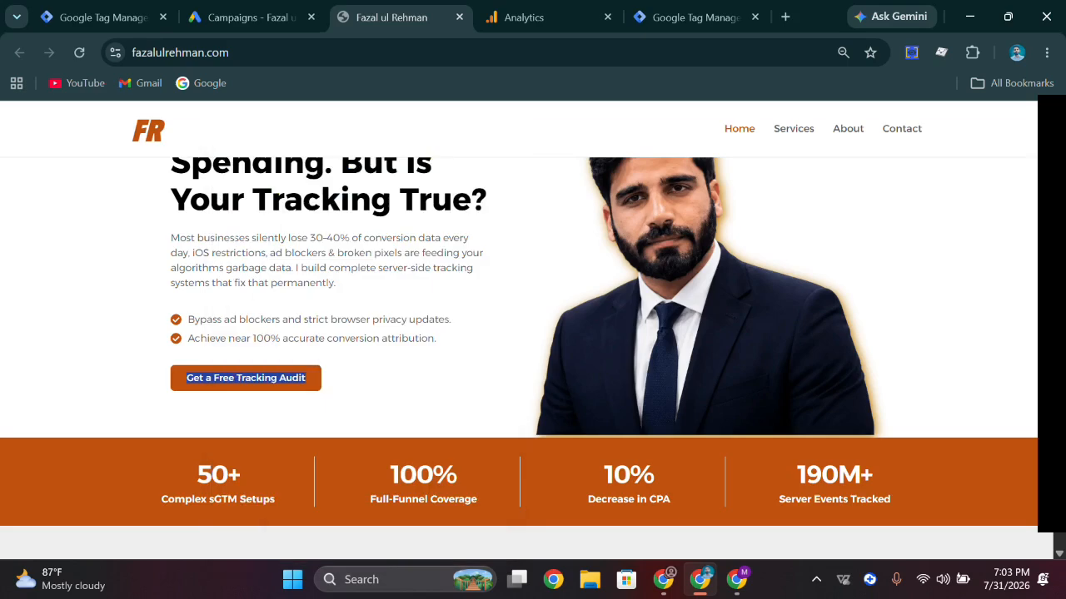
left_click(99, 17)
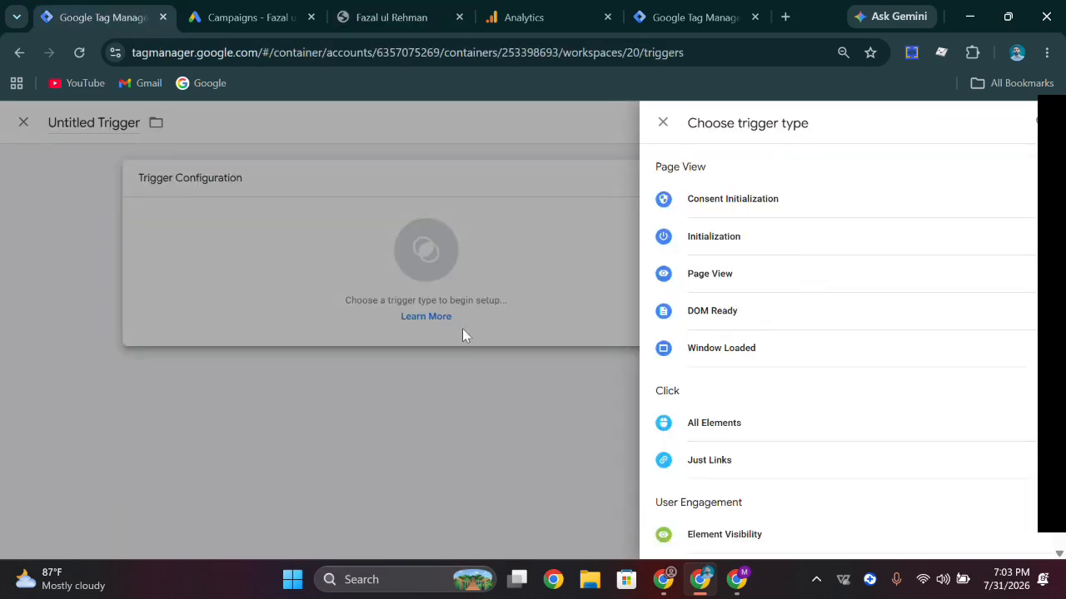
Set the trigger to All Elements clicks, firing on some clicks where Click Text contains "Get a Free Tracking Audit".
left_click(758, 428)
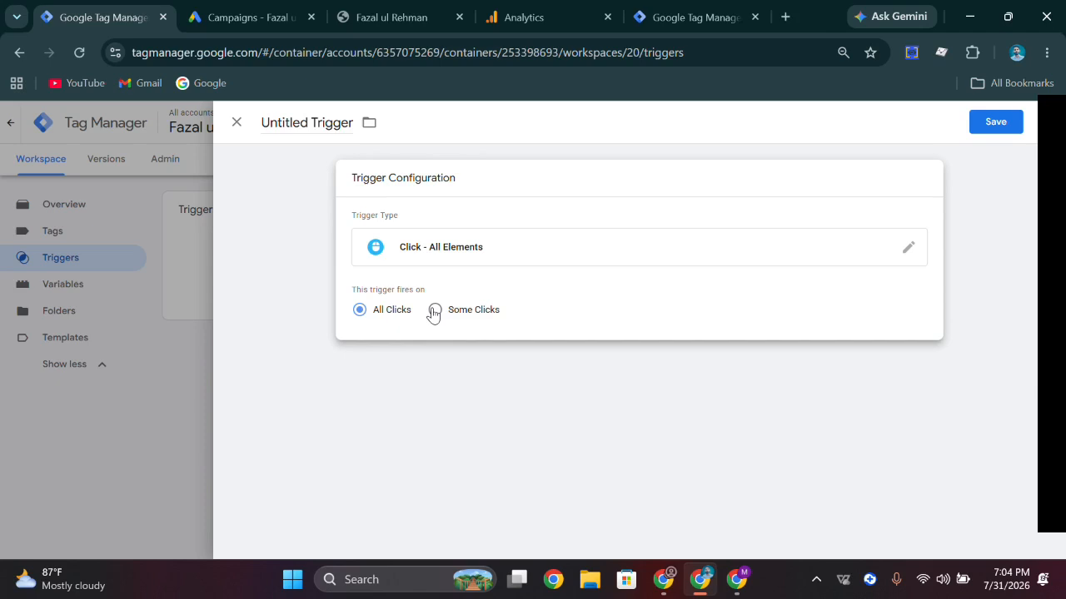
left_click(436, 310)
left_click(428, 364)
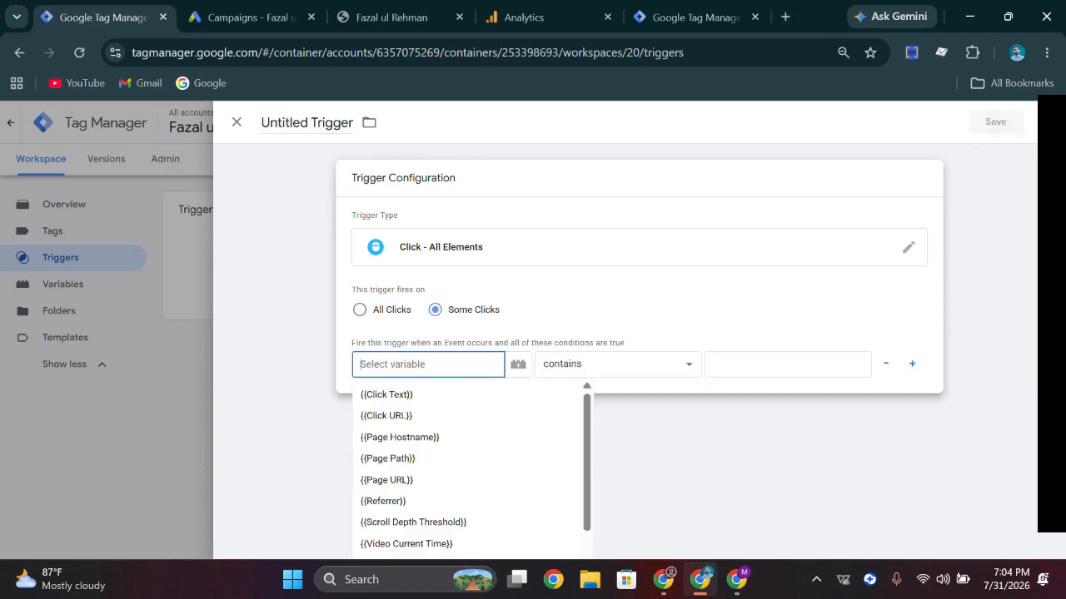
left_click(464, 405)
left_click(716, 366)
key("ctrl+v")
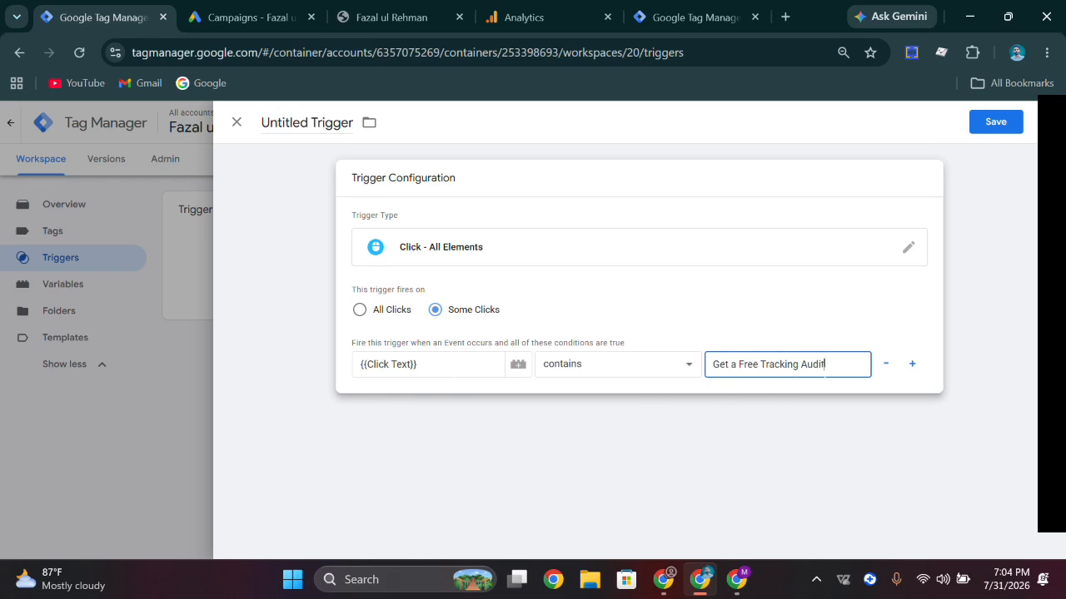
left_click(391, 17)
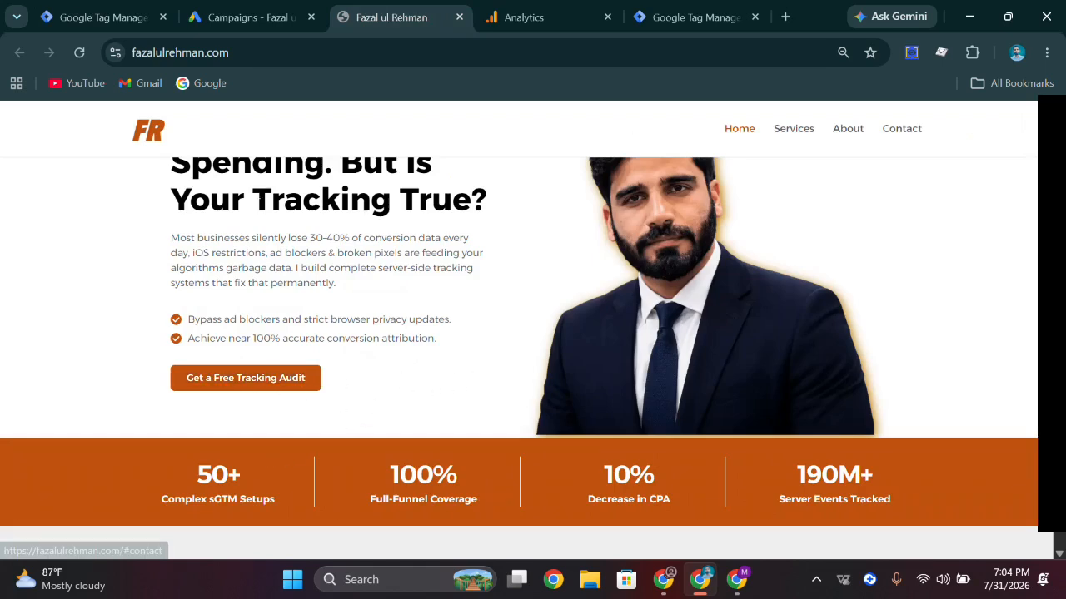
left_click(116, 8)
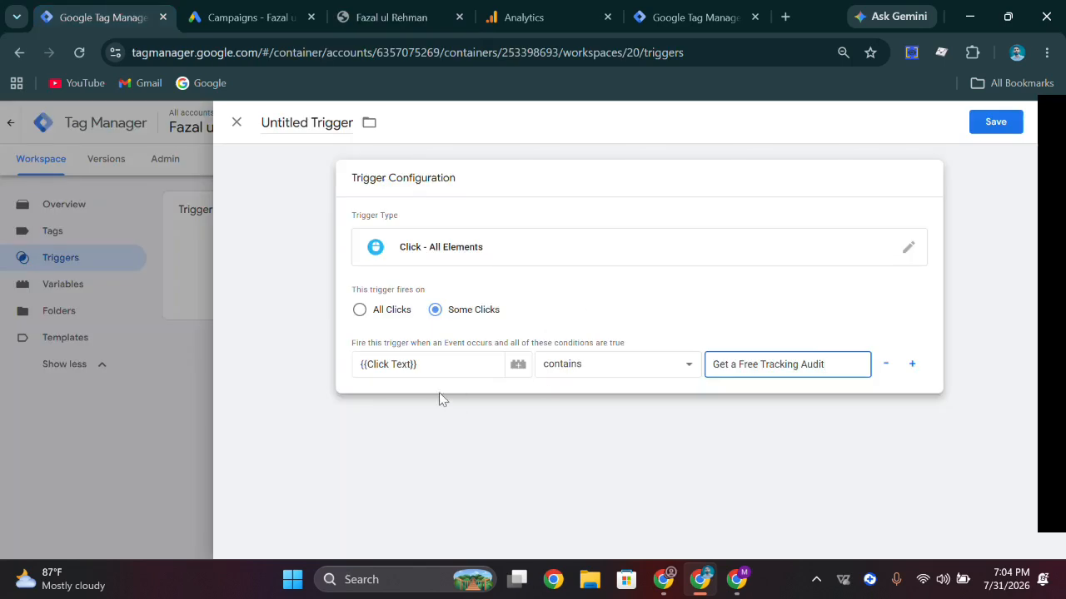
Name the trigger "button_clcik_trigger" and save it.
left_click_drag(353, 122, 261, 123)
key("BackSpace")
type("button_c:lcik_trogger")
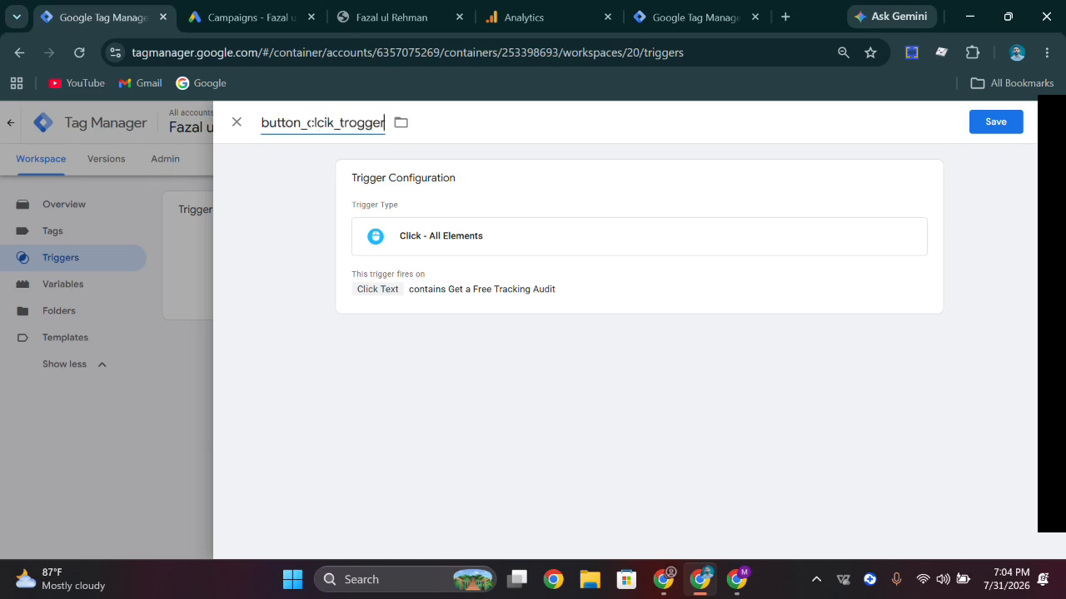
key("BackSpace")
key("BackSpace")
key("BackSpace")
key("BackSpace")
key("BackSpace")
type("igger")
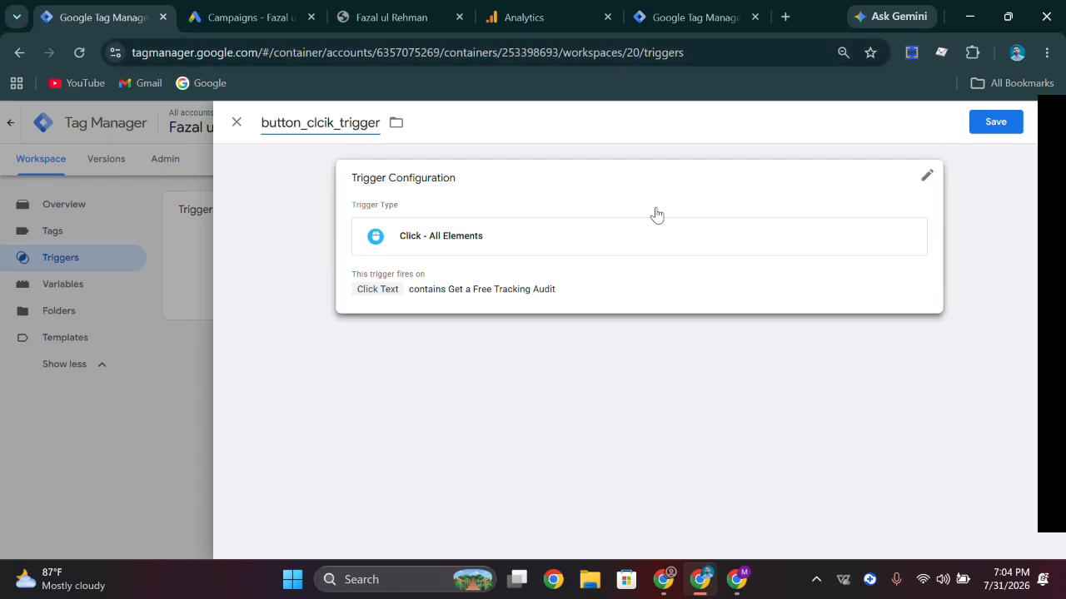
left_click(976, 128)
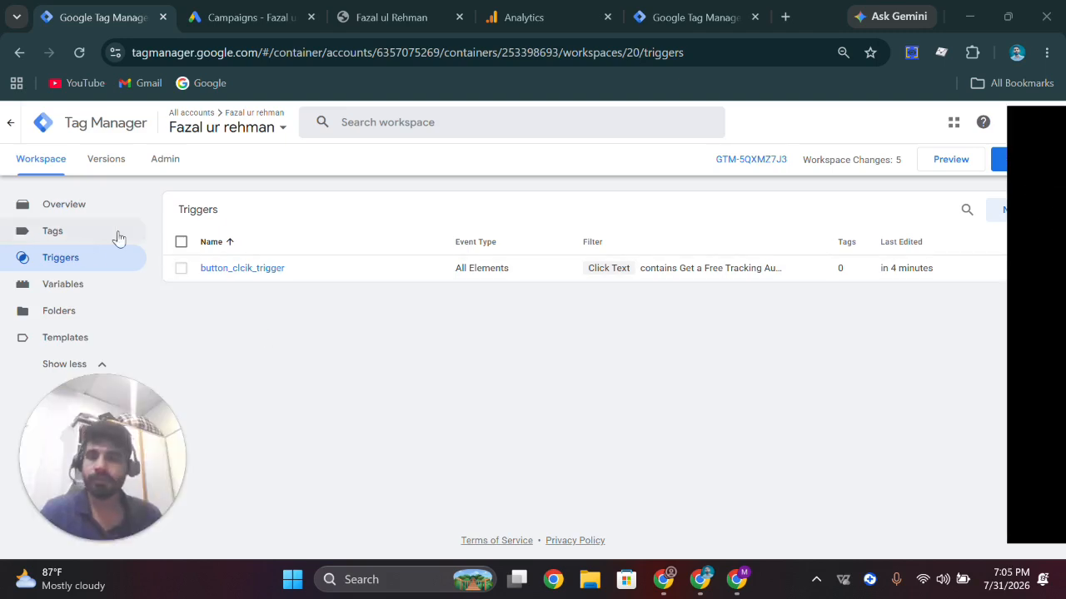
Create a new tag in the web container with the Google Analytics: GA4 Event type.
left_click(55, 239)
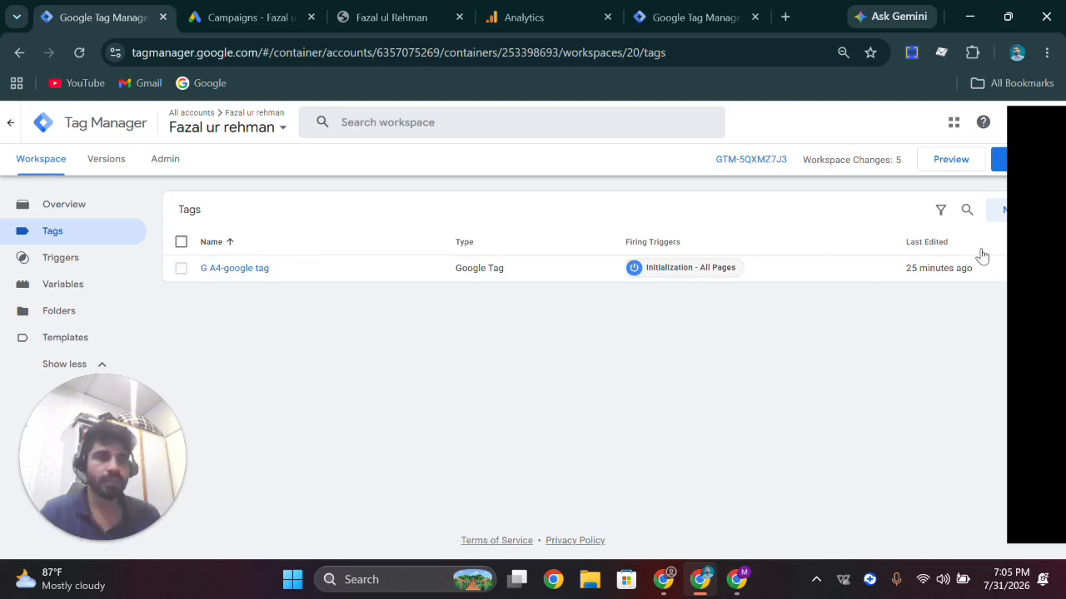
left_click(996, 210)
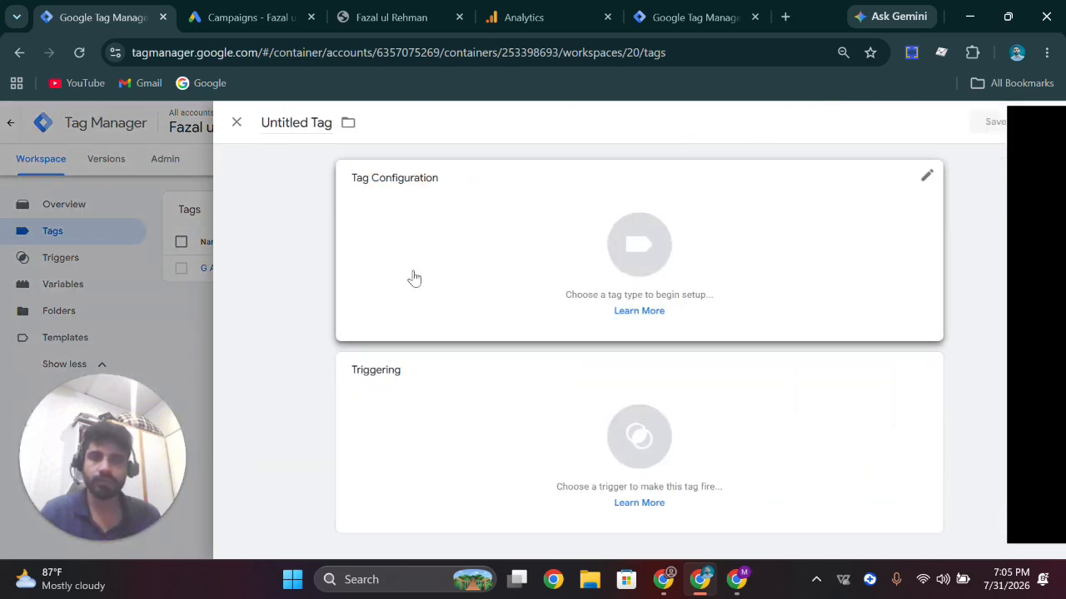
left_click(554, 245)
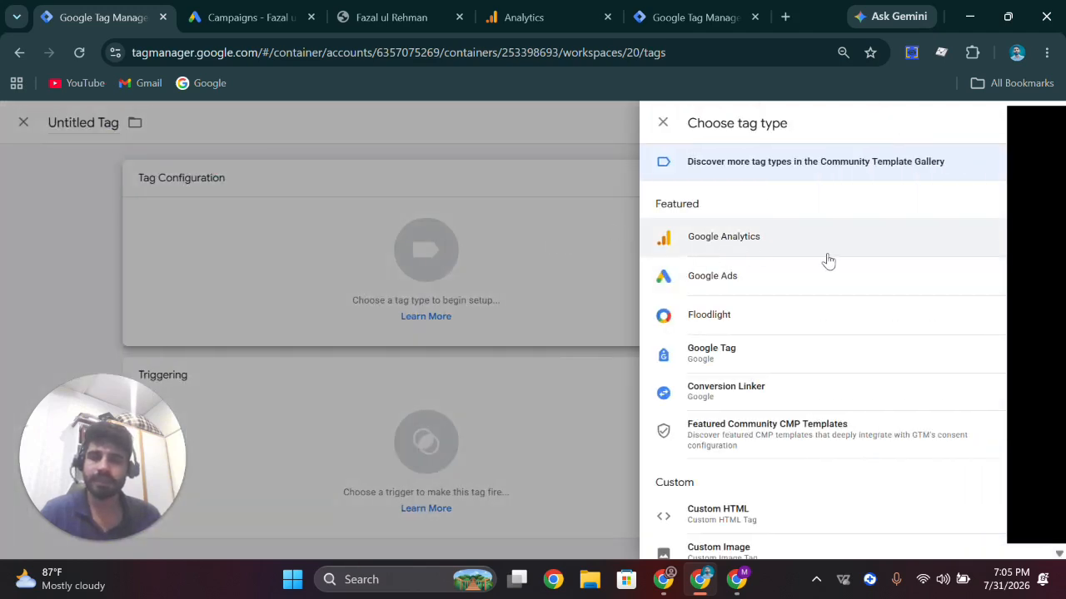
left_click(829, 259)
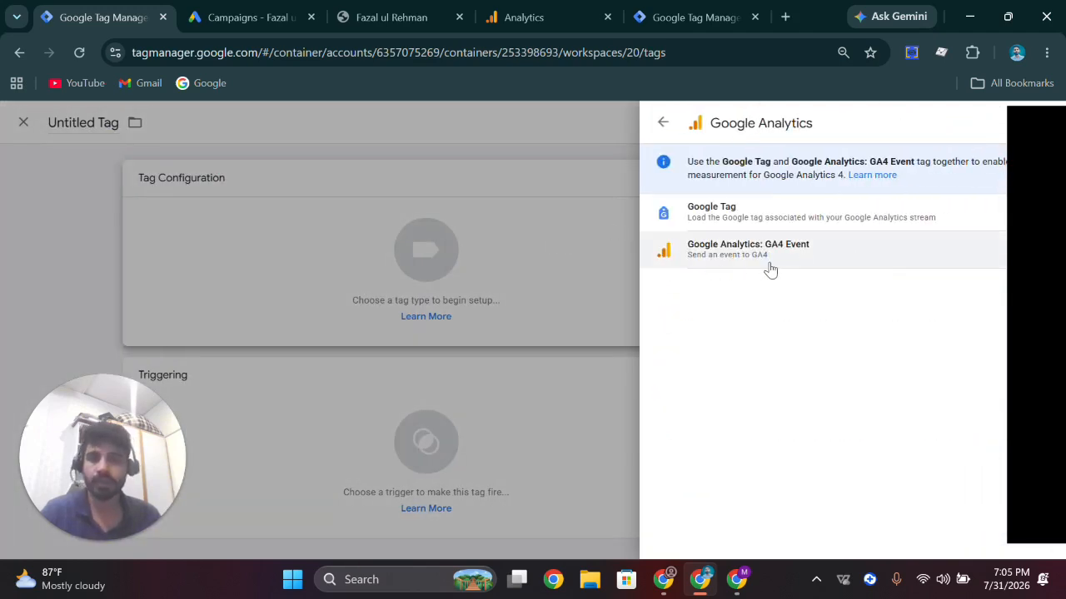
left_click(828, 259)
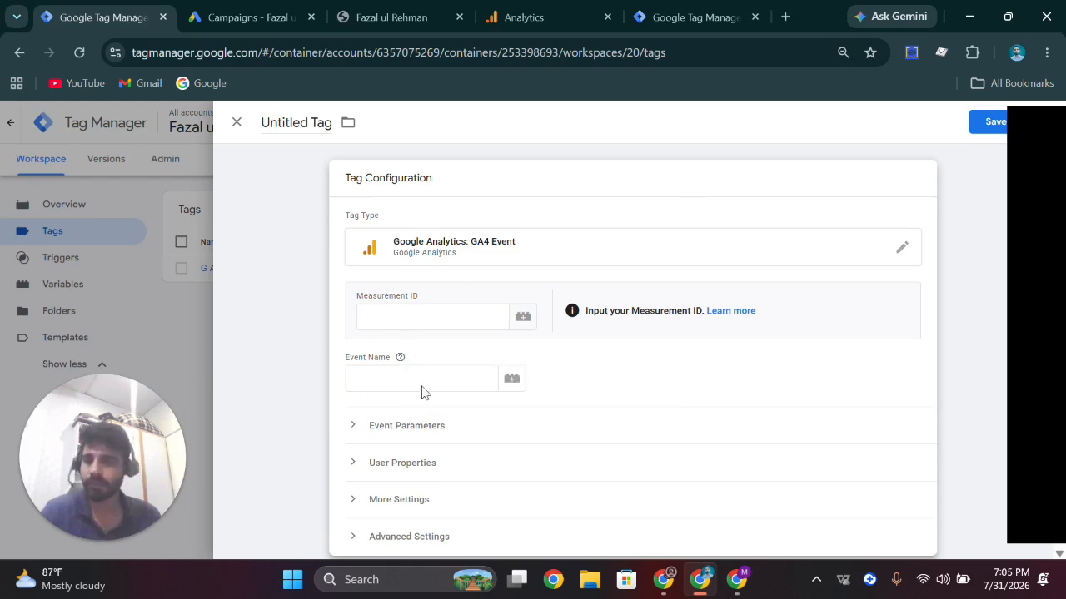
Copy the measurement ID from Google Analytics into the new tag and set the event name to "button_click".
mouse_move(400, 357)
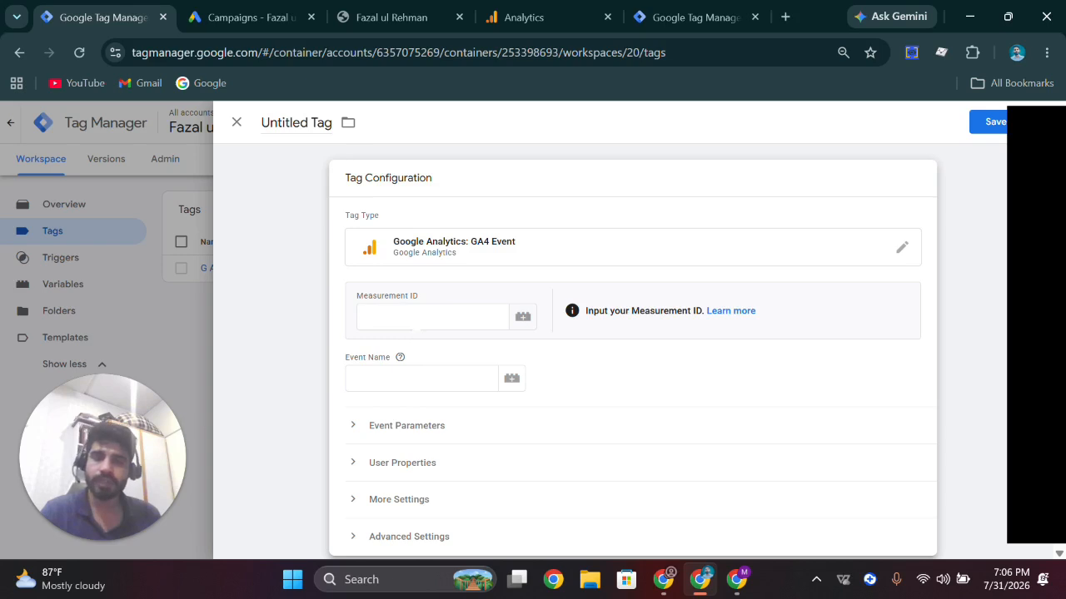
left_click(408, 320)
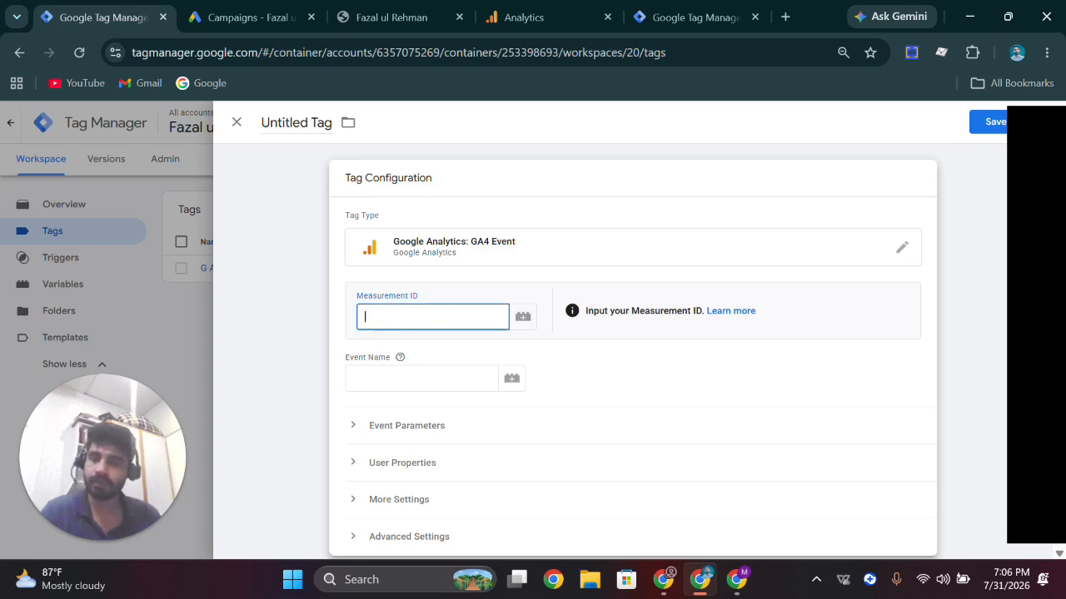
left_click(552, 12)
left_click(945, 273)
left_click(100, 17)
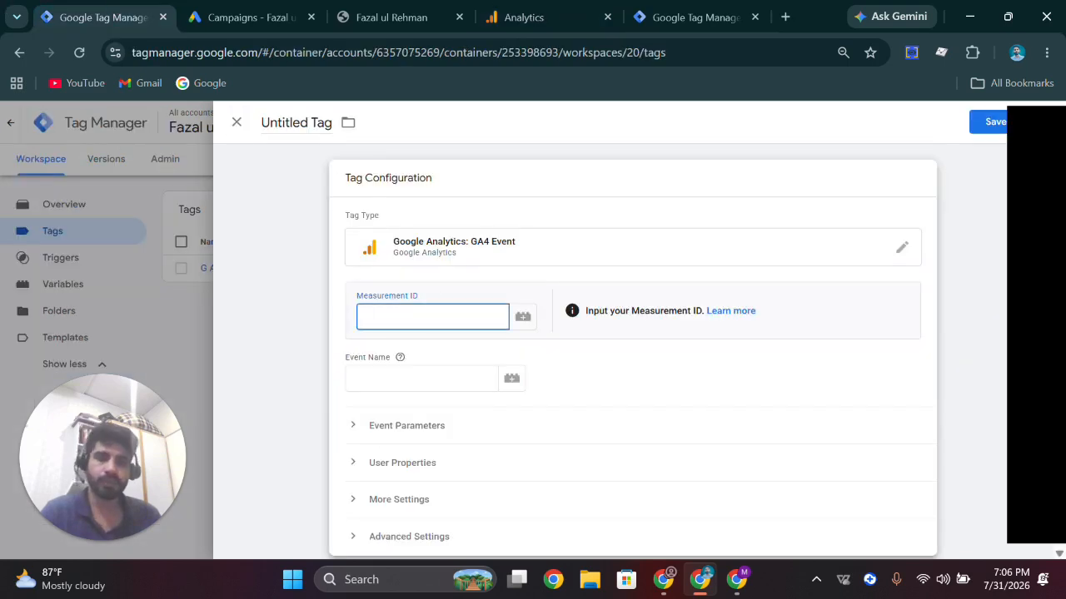
key("ctrl+v")
key("Tab")
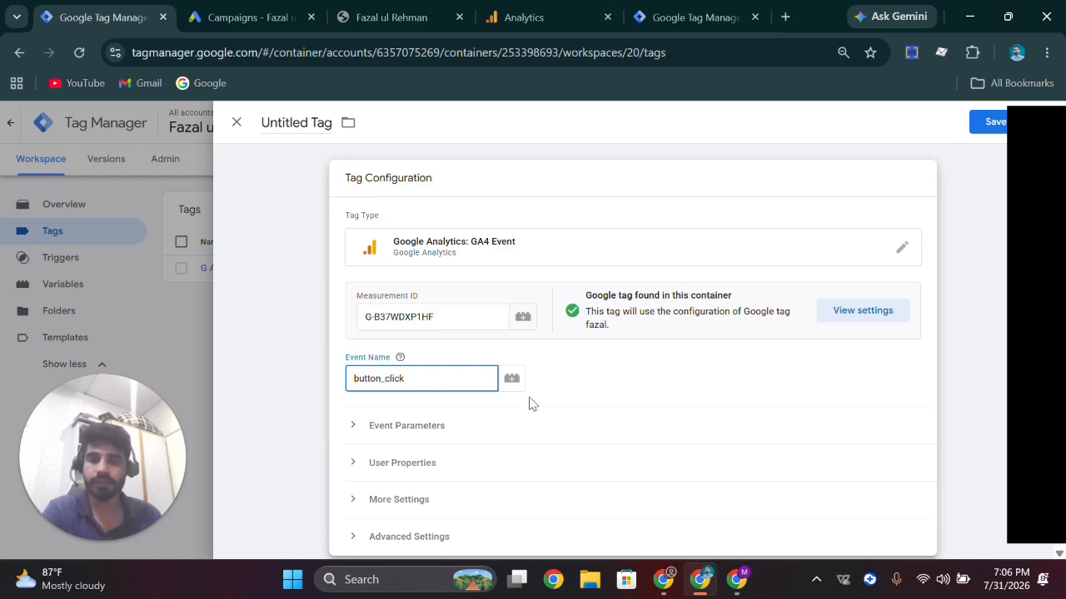
Name the GA4 event tag "button_clcik_tag".
left_click(310, 123)
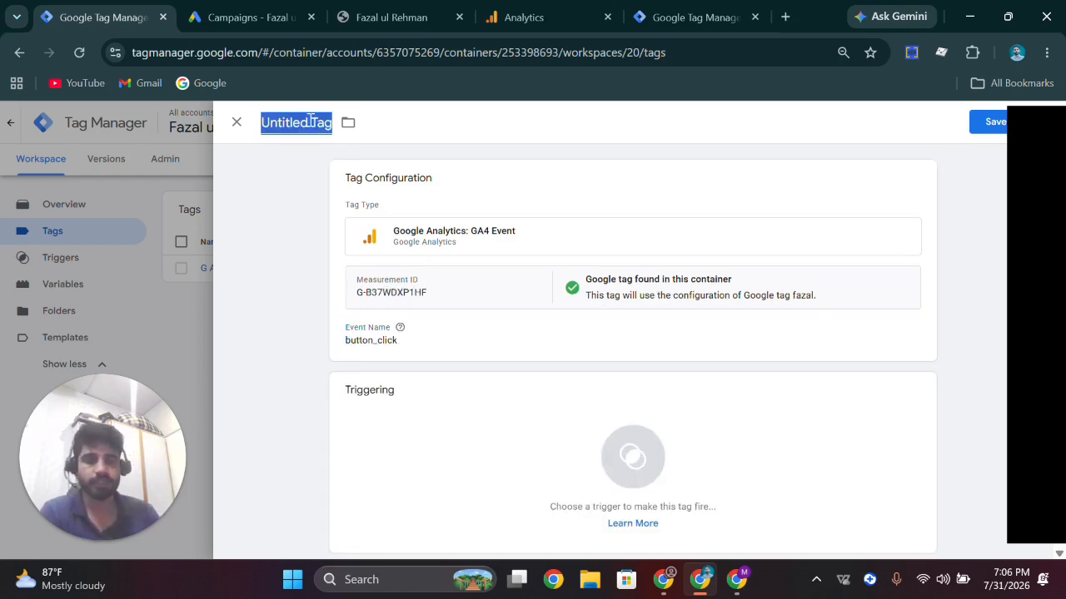
key("BackSpace")
type("cl")
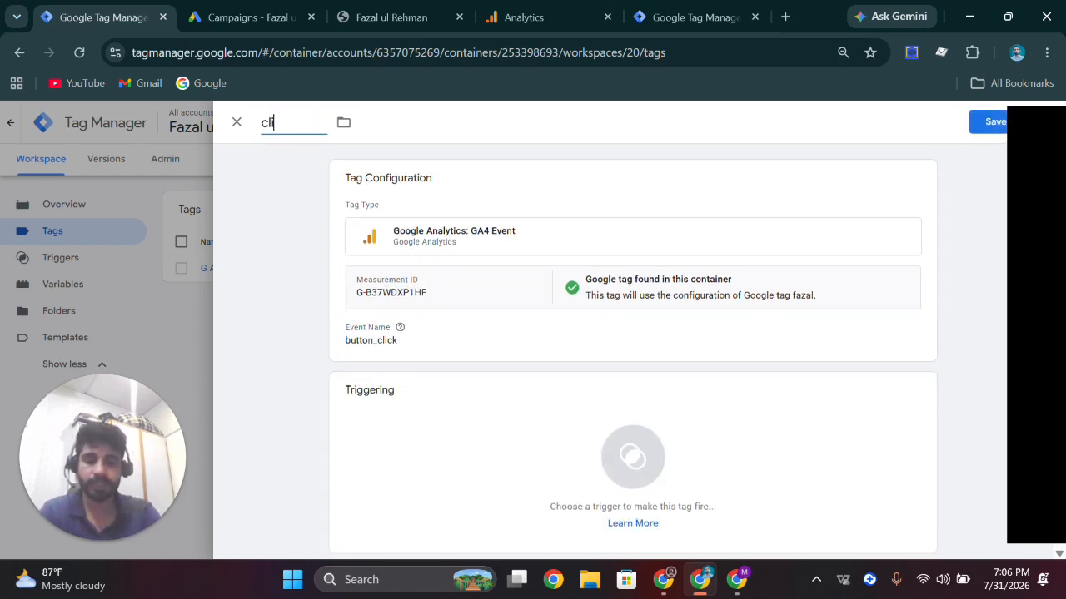
key("BackSpace")
type("bu")
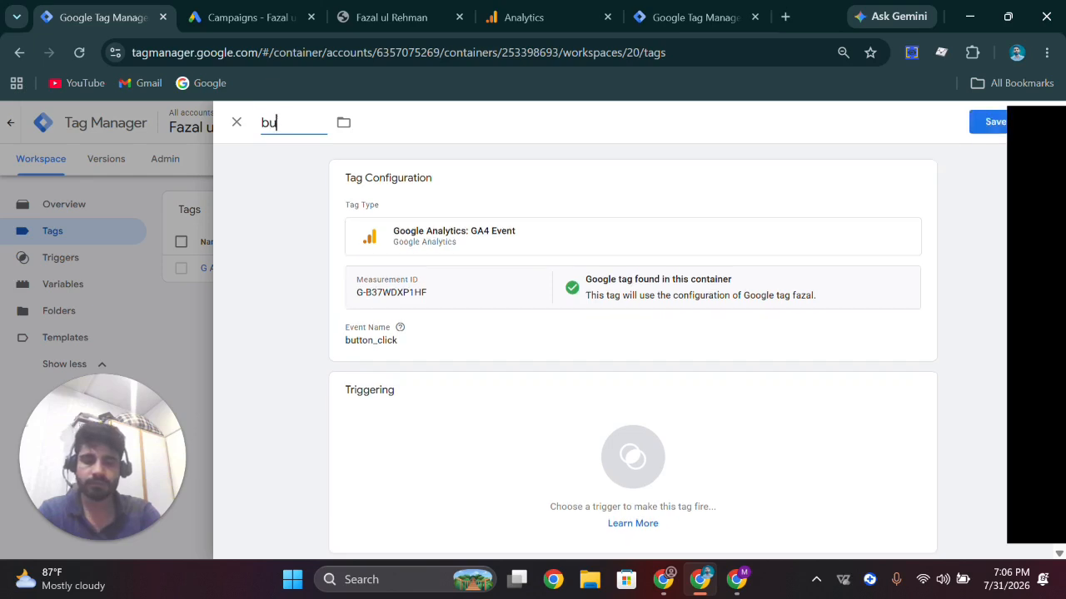
type("tton_clcik_ tag")
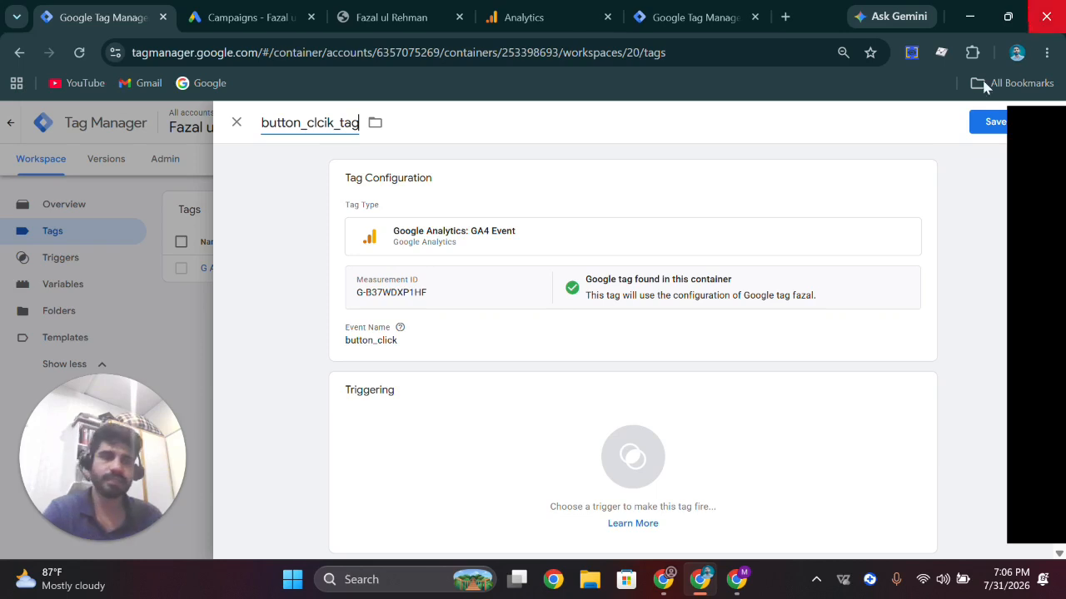
Assign button_clcik_trigger as the tag's firing trigger and save the tag.
left_click(991, 124)
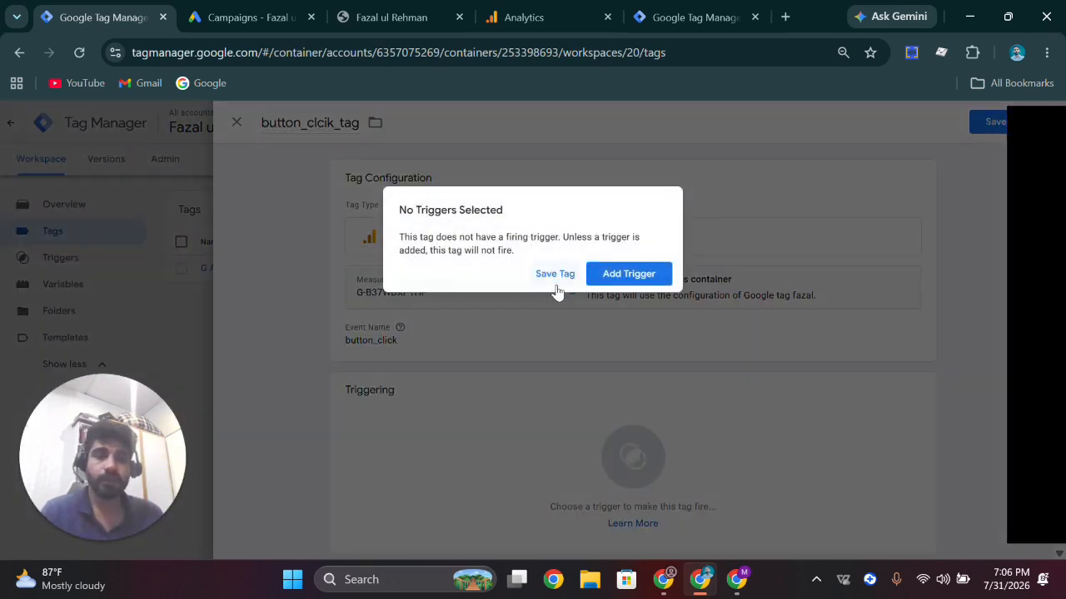
left_click(631, 277)
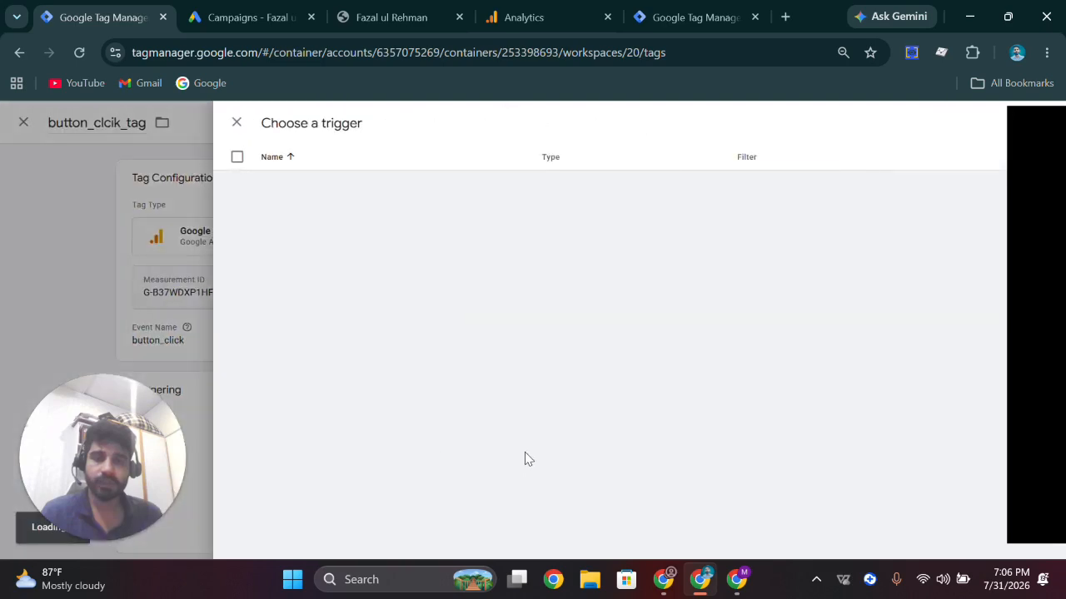
left_click(373, 213)
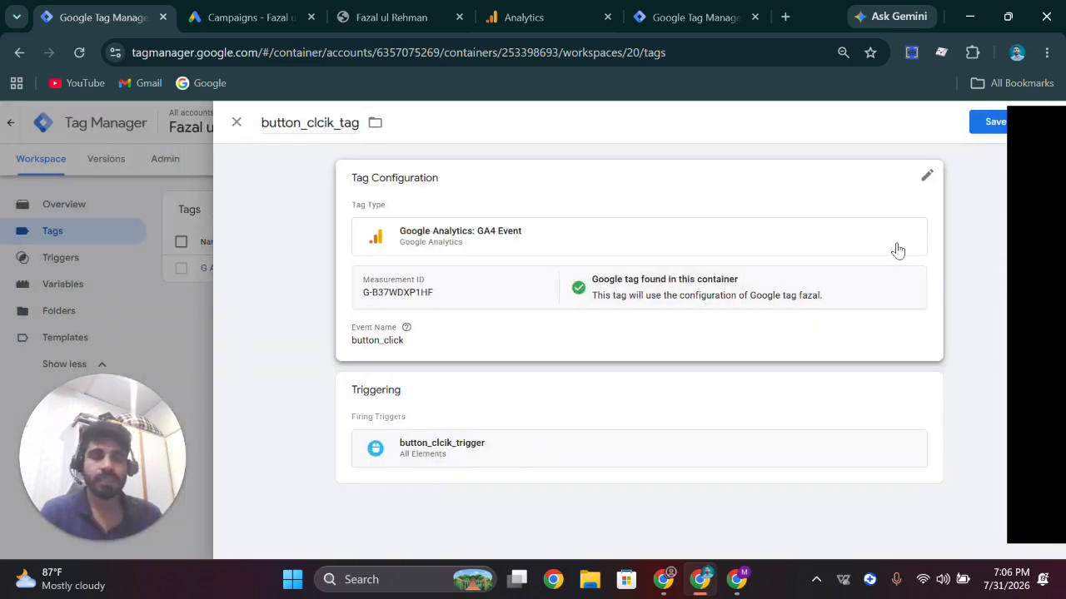
left_click(999, 122)
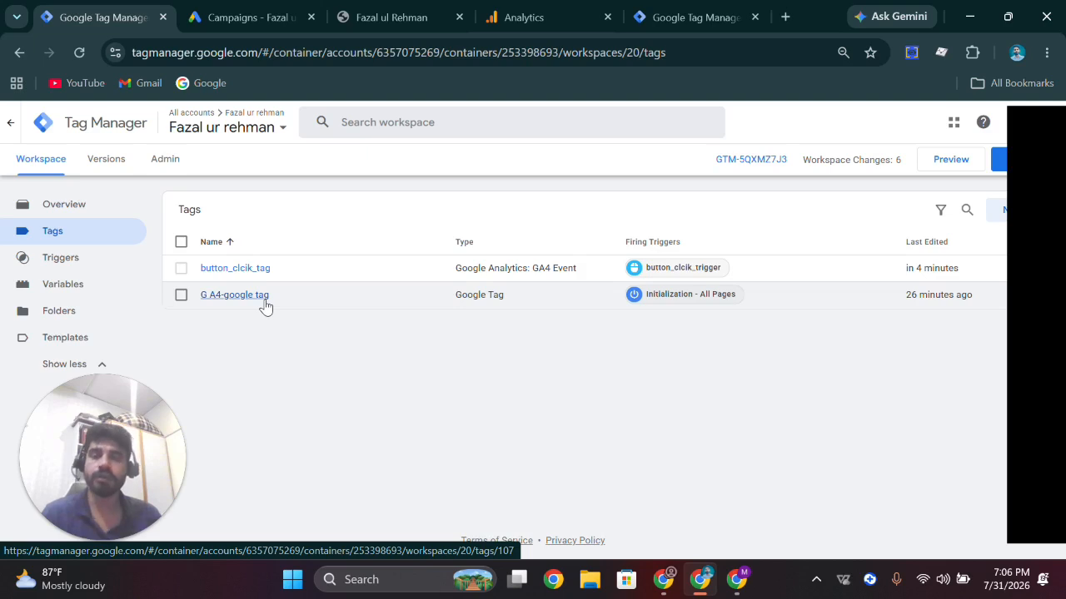
View the server container's triggers and examine the event name in the web container's button_clcik_tag.
left_click(708, 18)
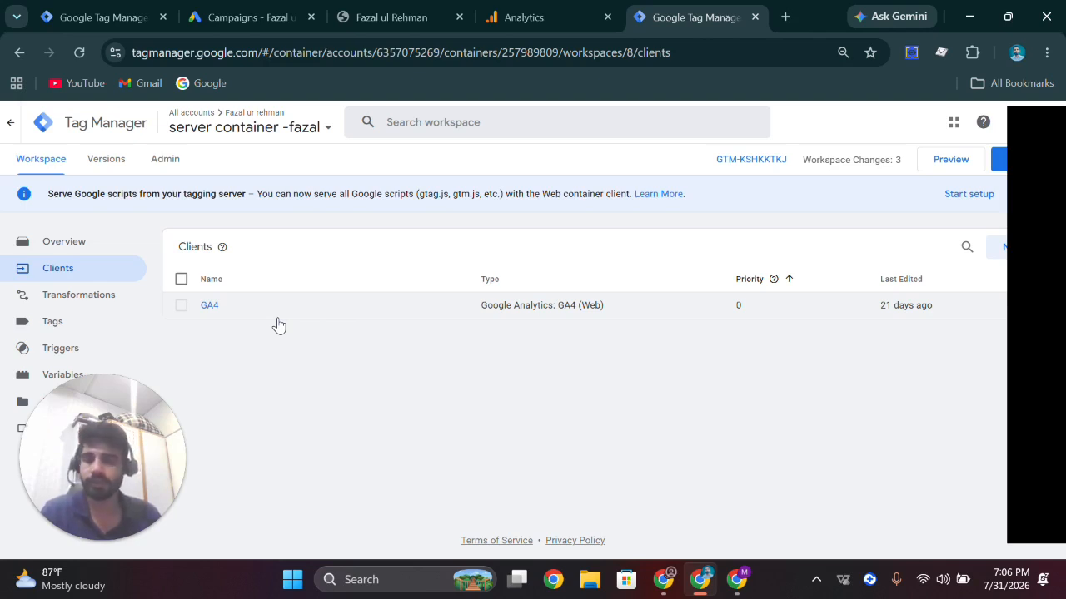
left_click_drag(63, 485, 486, 485)
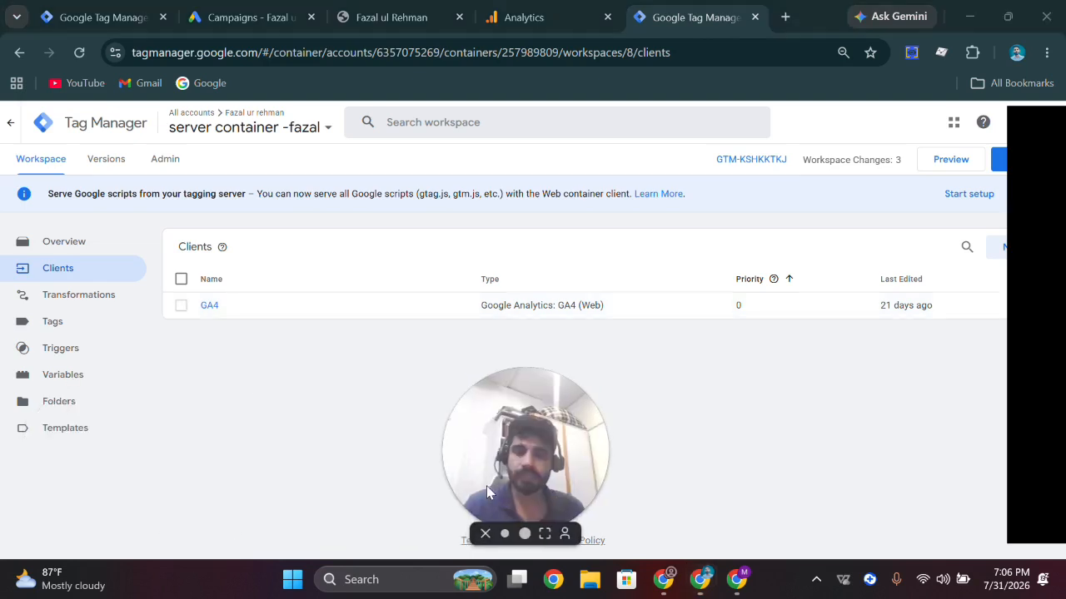
left_click(59, 350)
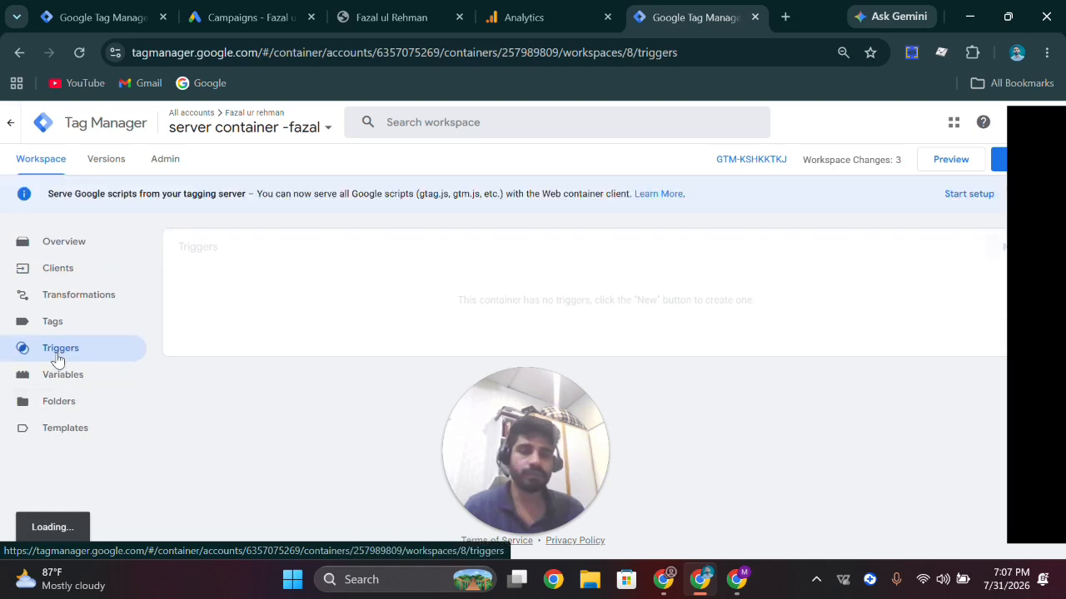
left_click(104, 17)
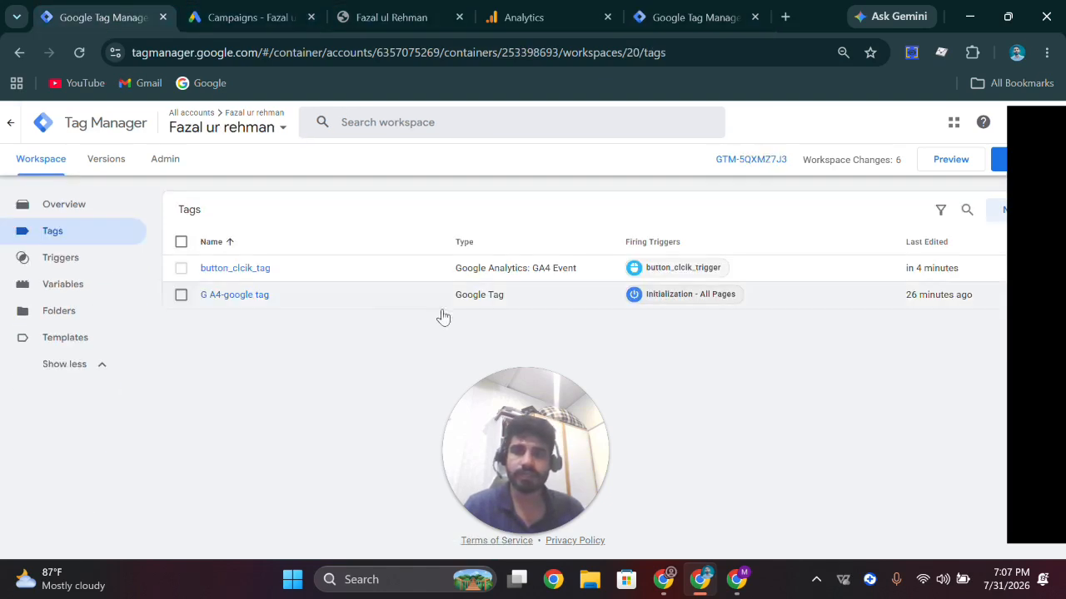
left_click(249, 267)
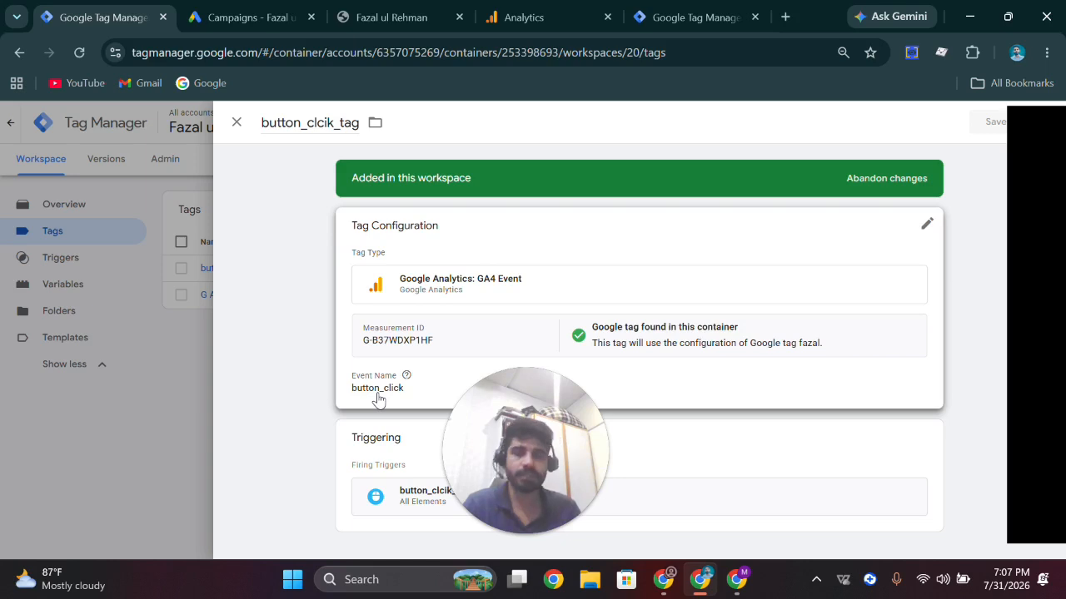
Create a Custom trigger in the server container that fires on some events, with Event Name as the condition variable.
left_click(676, 18)
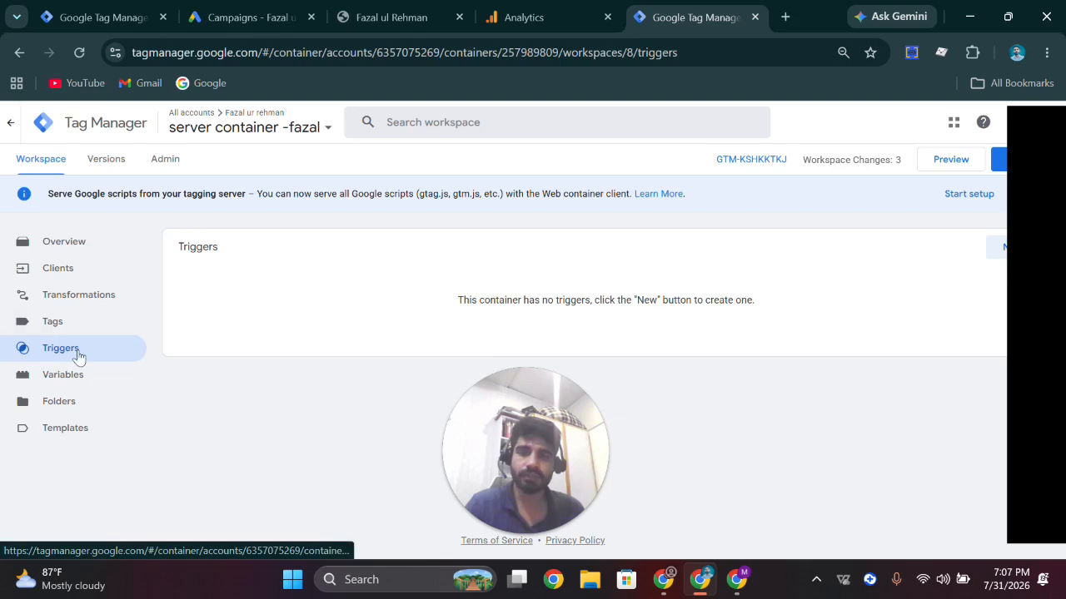
left_click(994, 250)
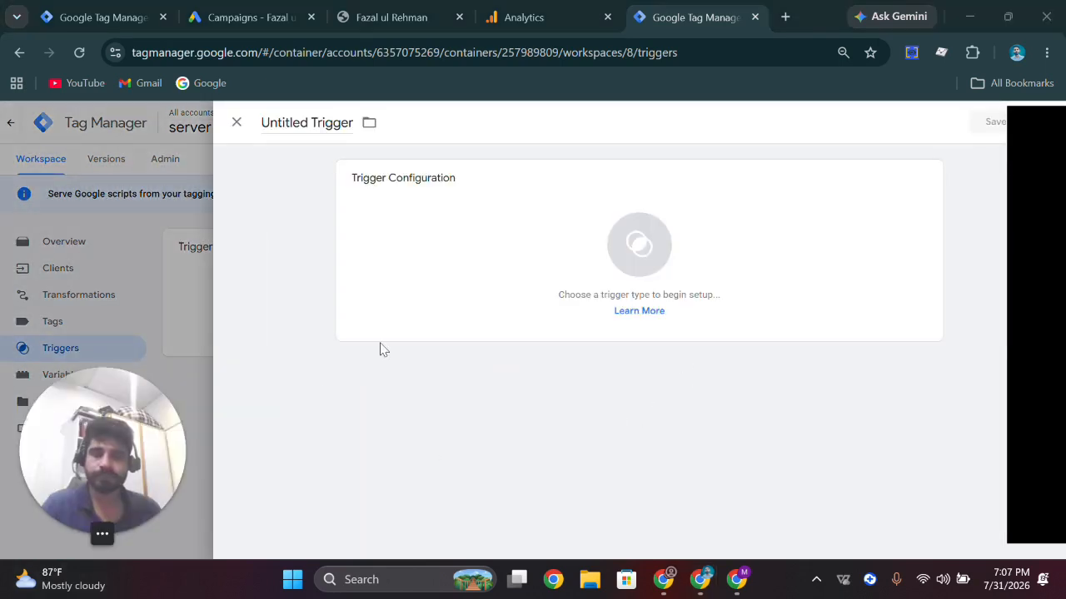
left_click(711, 240)
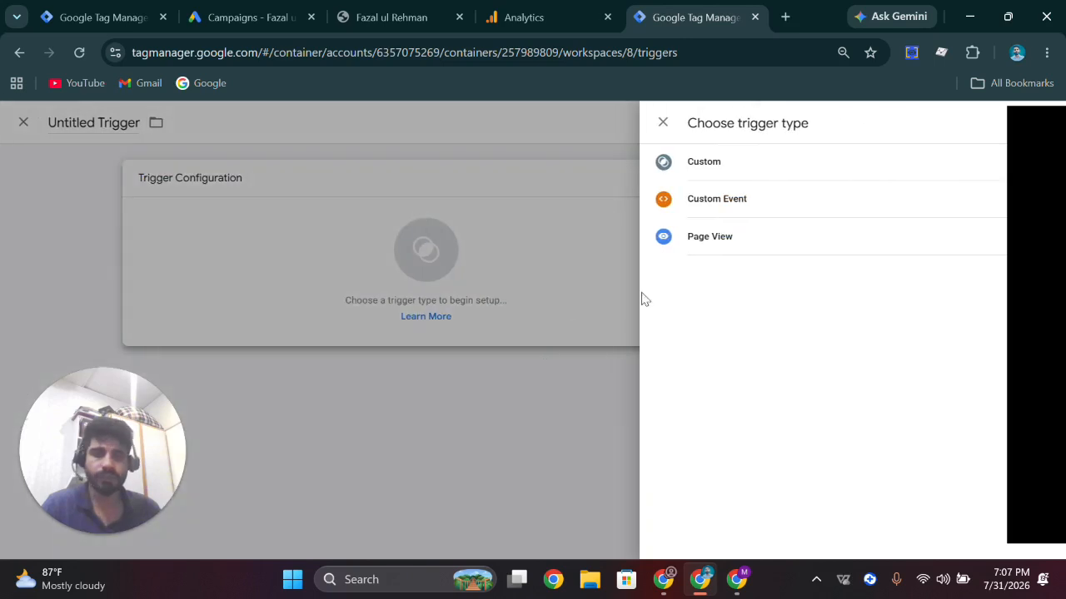
left_click(766, 170)
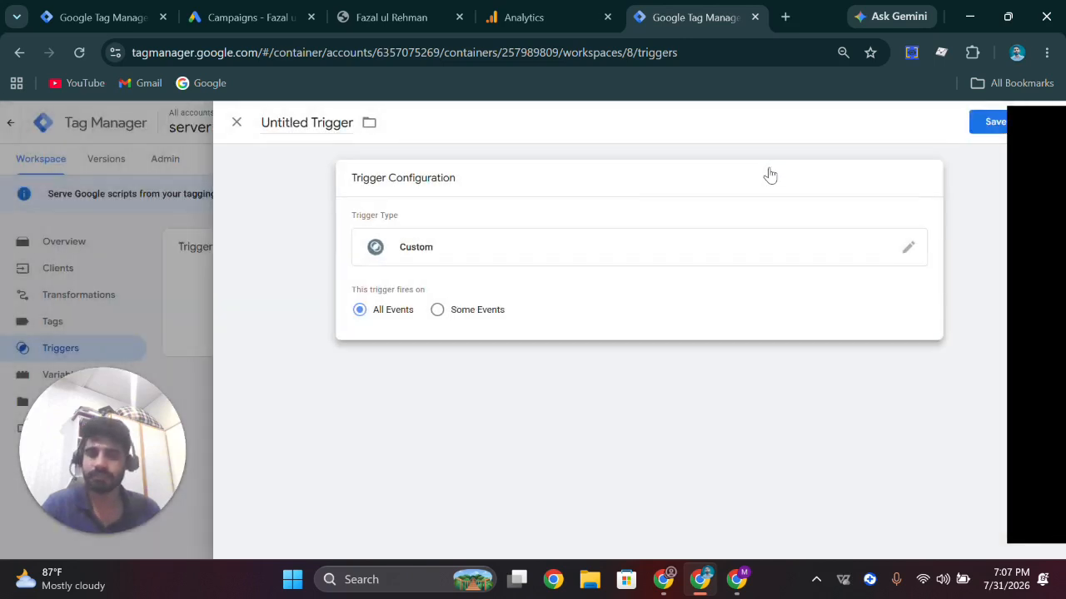
left_click(437, 309)
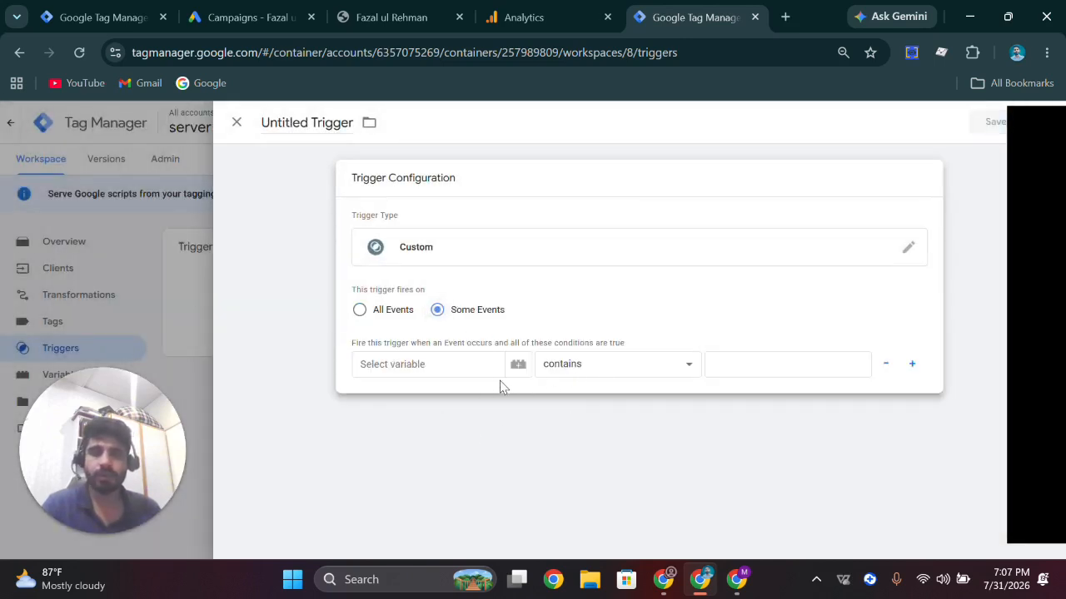
left_click(428, 364)
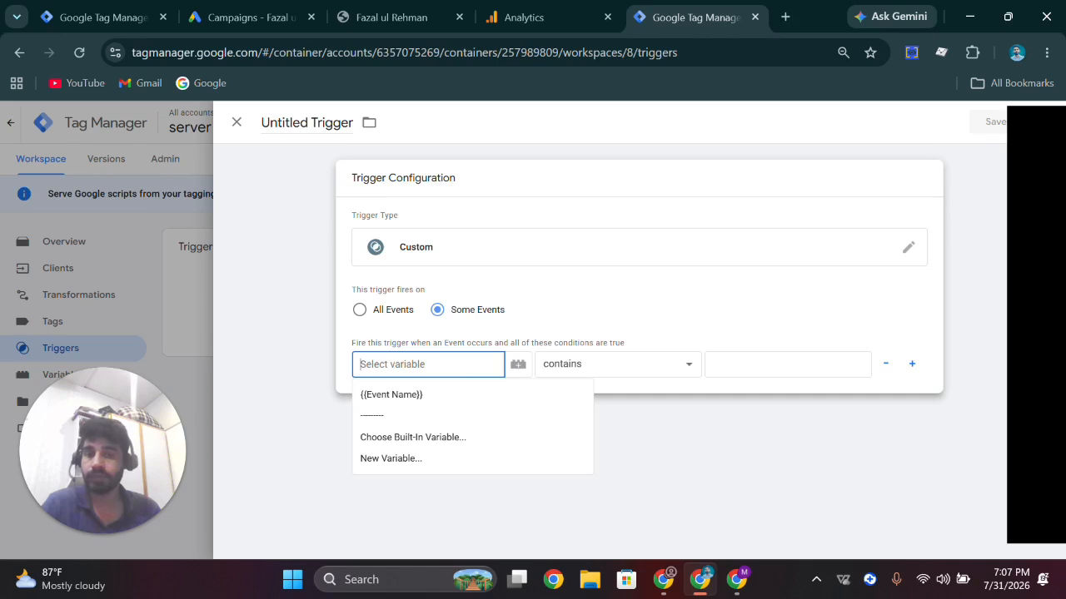
left_click(434, 395)
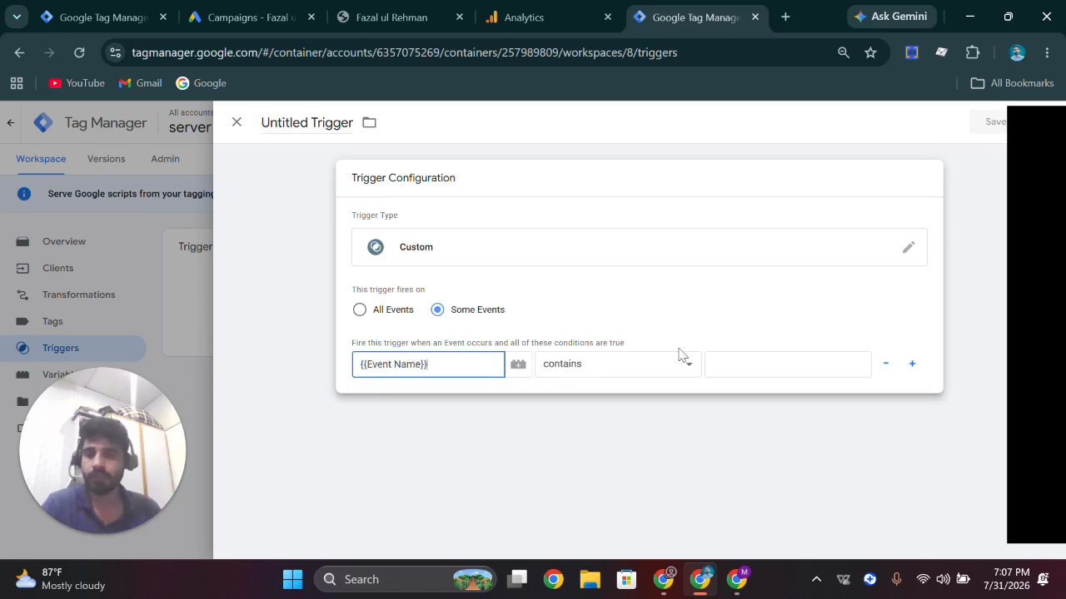
Copy the event name "button_click" from the web container's tag into the server trigger's Event Name contains condition.
left_click(116, 16)
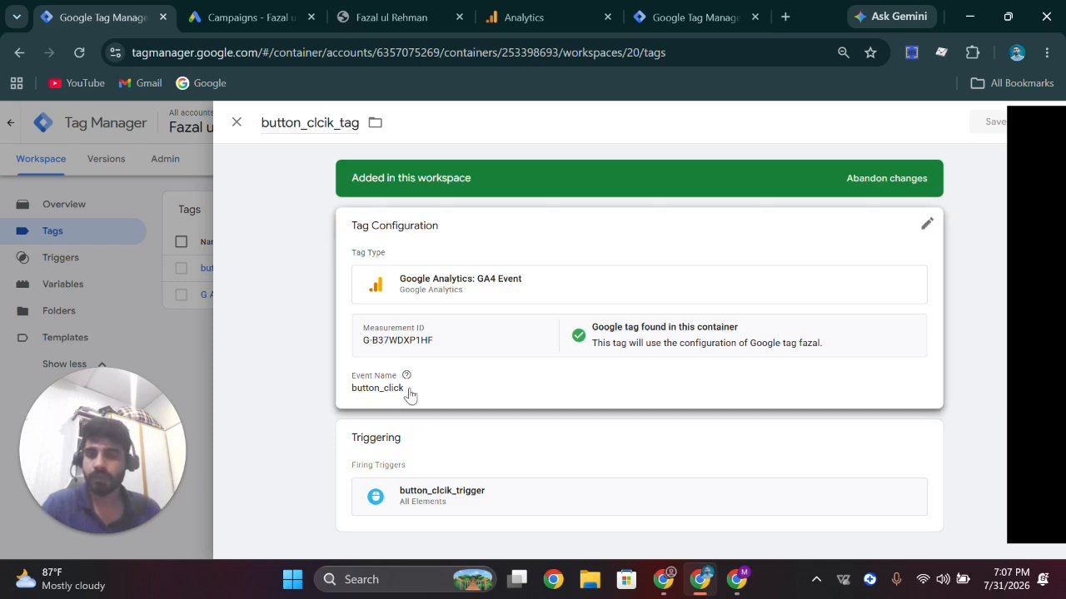
left_click(385, 396)
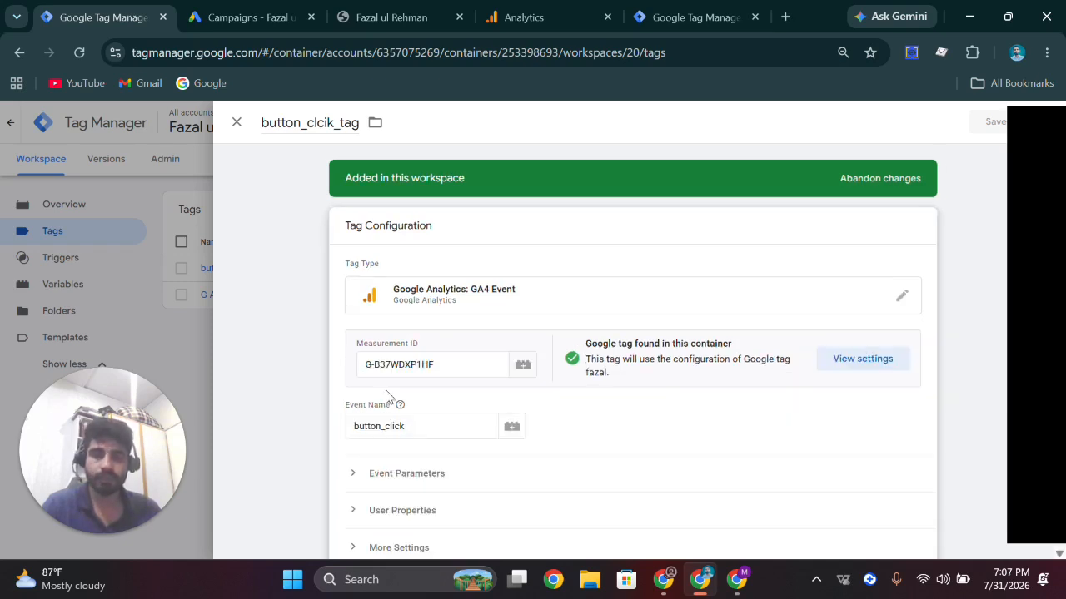
double_click(391, 426)
key("ctrl+c")
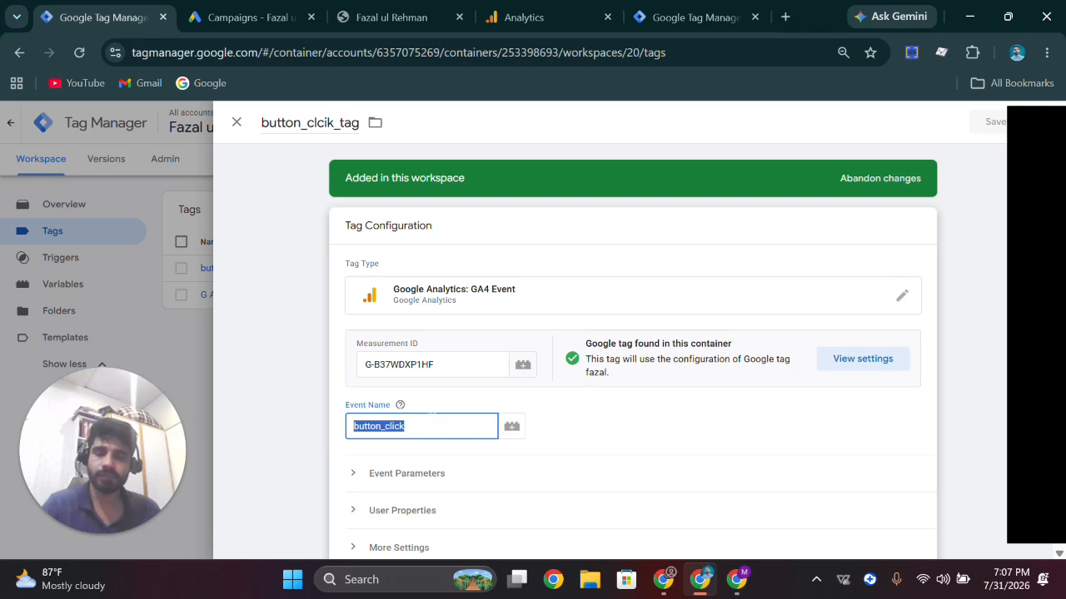
left_click(693, 17)
left_click(787, 363)
key("ctrl+v")
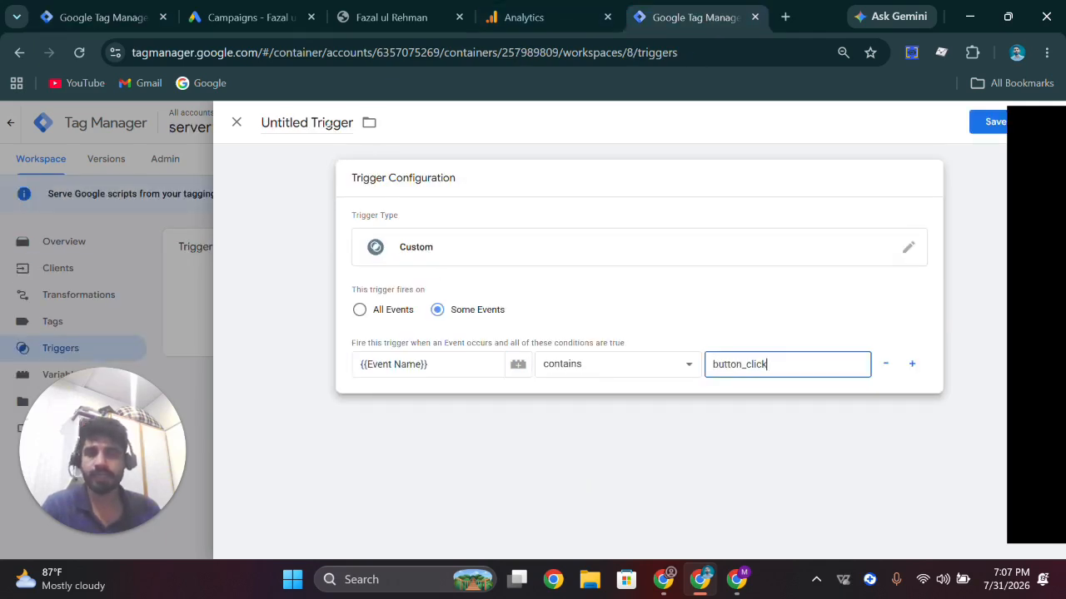
Name the server container's new trigger "button_click_trigger".
left_click(326, 122)
key("BackSpace")
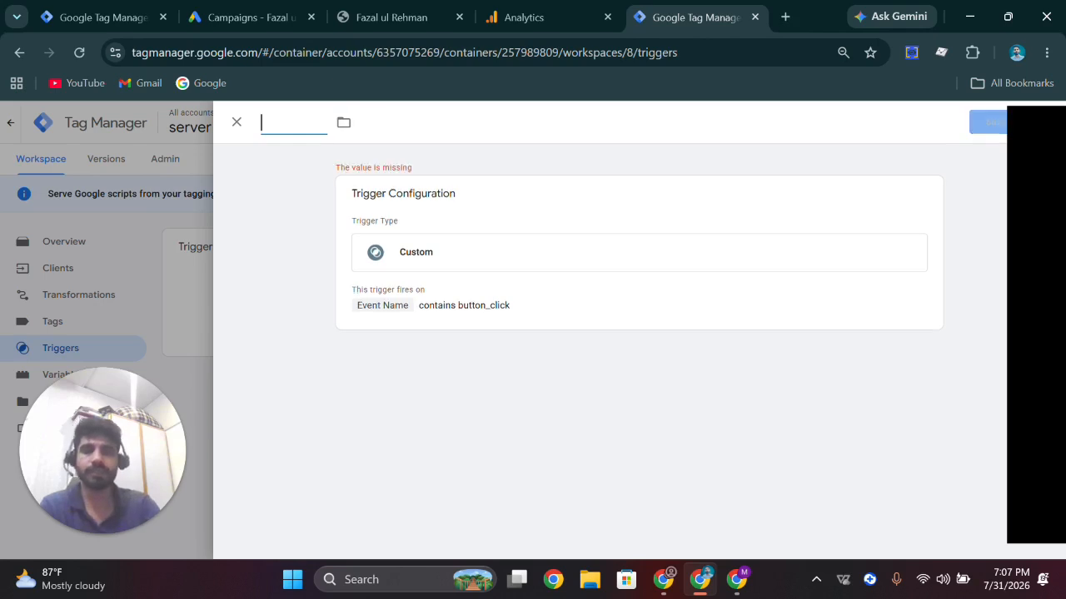
type("butto")
type("n_click_trigger")
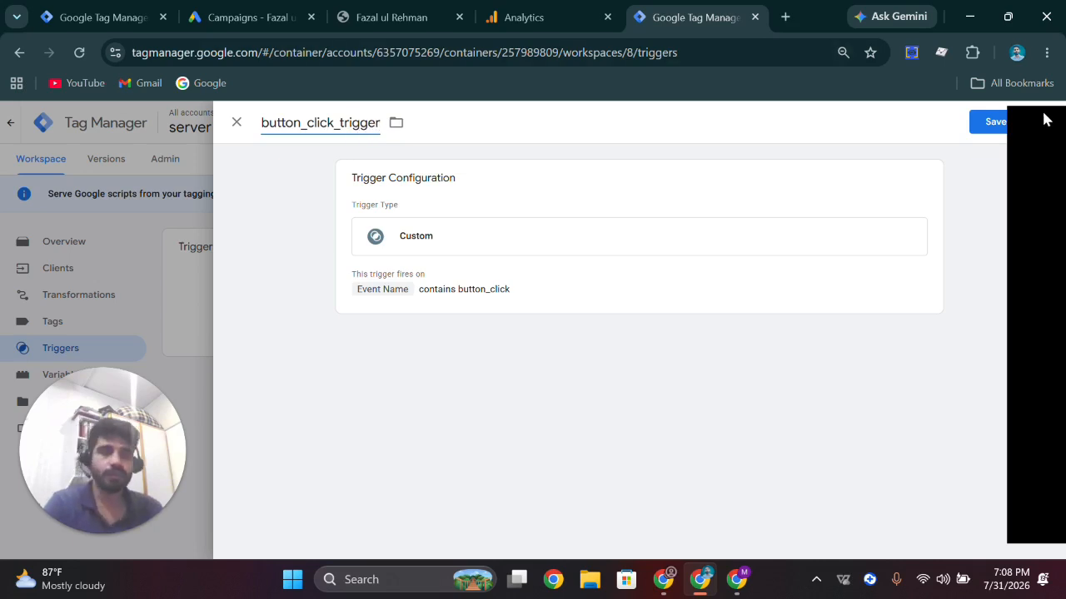
Save the button_click_trigger and start a new tag in the server container.
left_click(1005, 125)
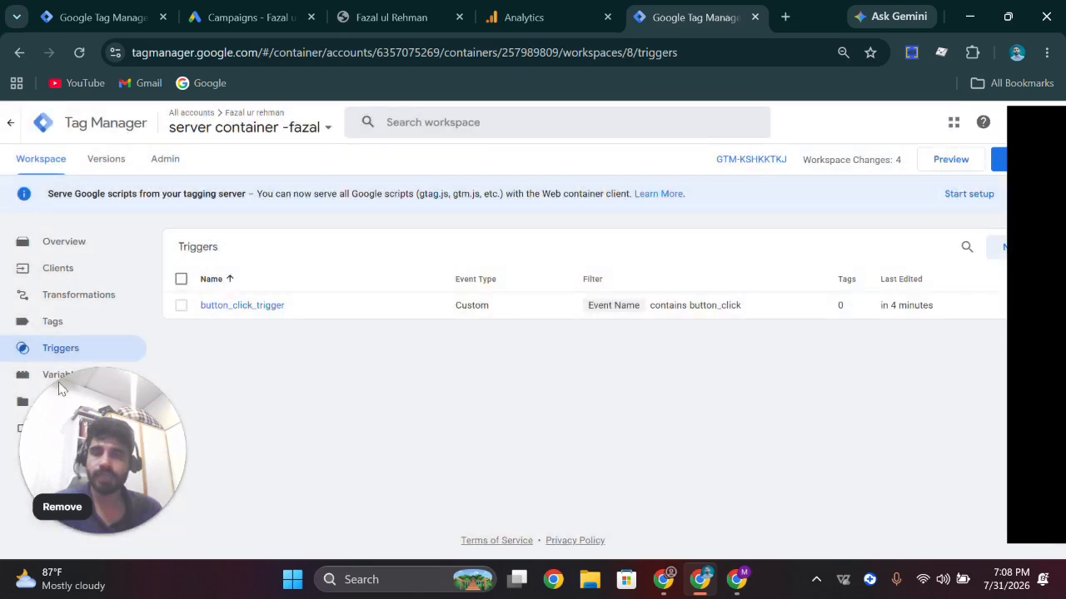
left_click(71, 329)
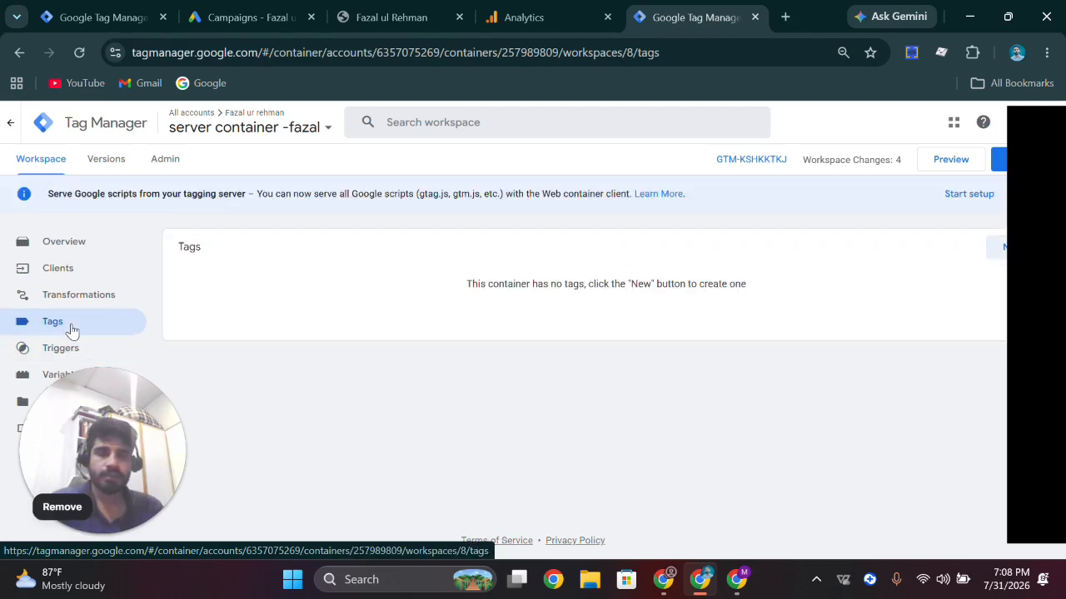
left_click(1032, 191)
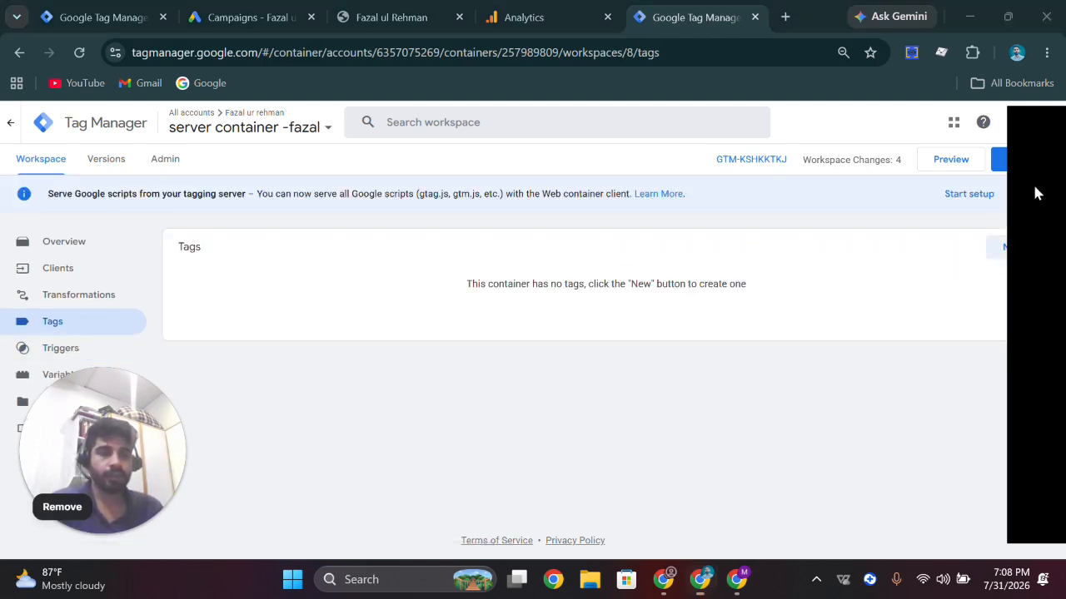
left_click(1009, 254)
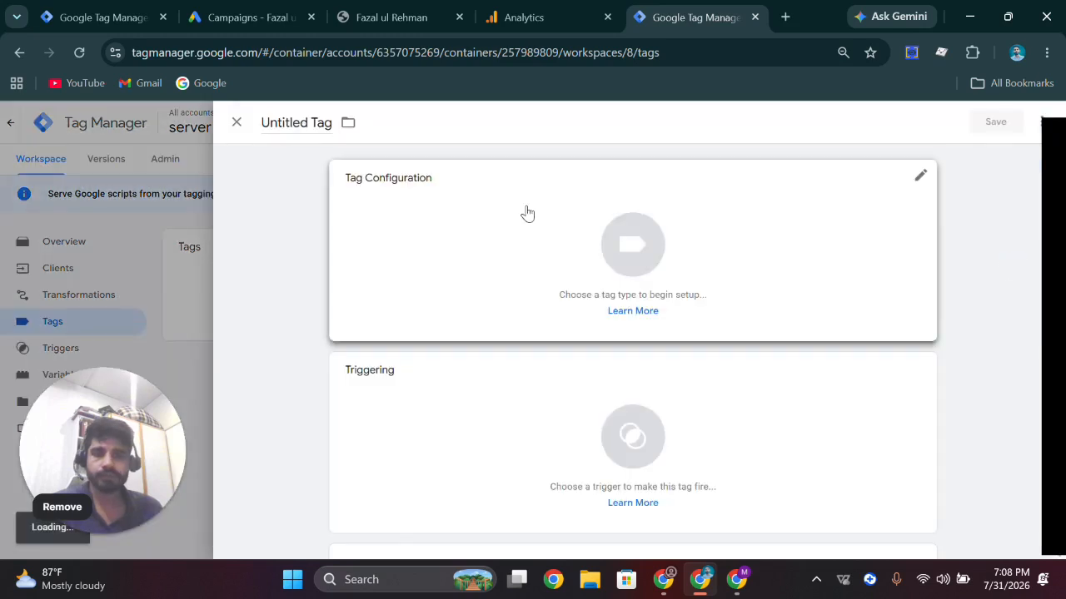
Set the new tag's type to Google Ads Conversion Linker and make it fire on All Pages.
left_click(527, 214)
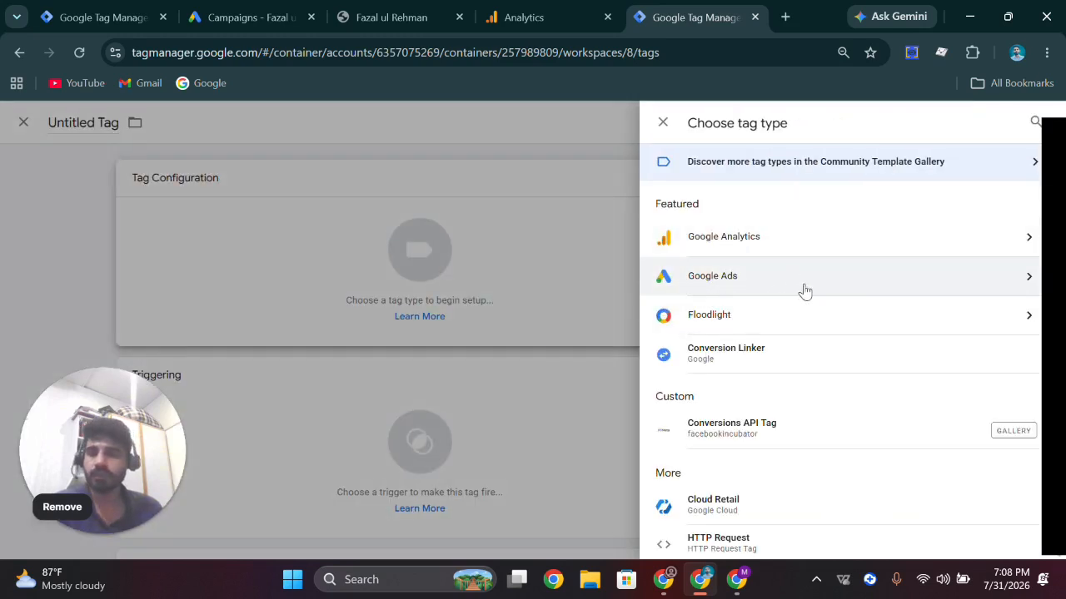
left_click(854, 292)
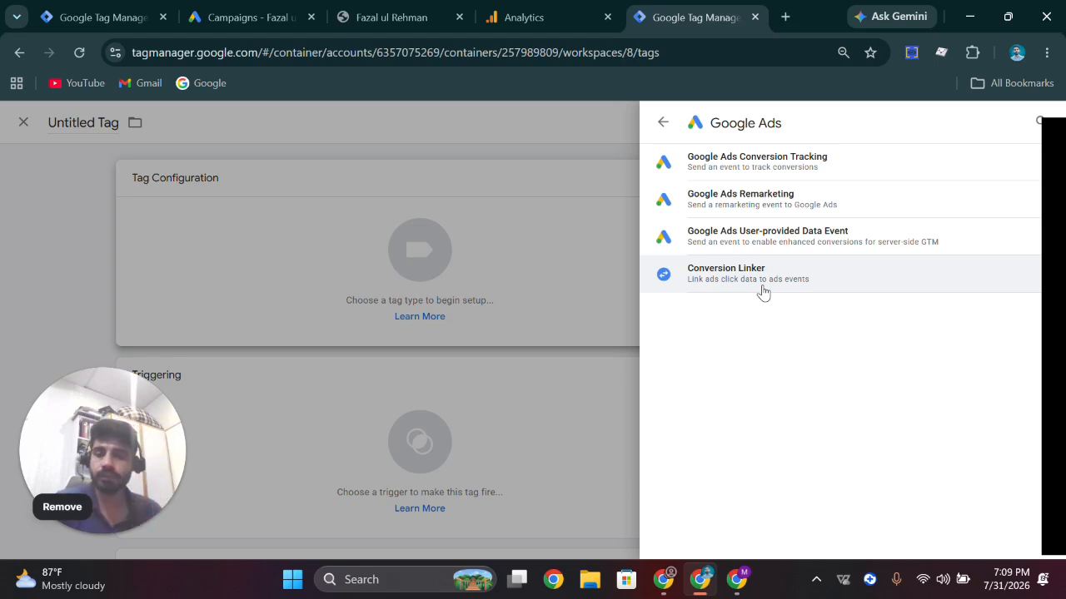
left_click(762, 291)
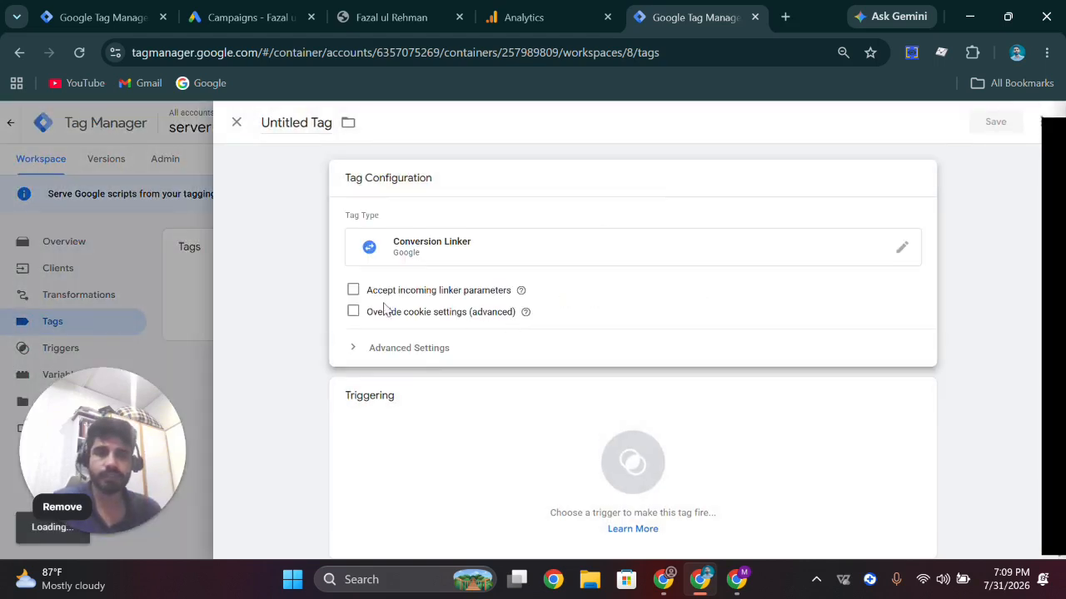
left_click(541, 441)
left_click(284, 188)
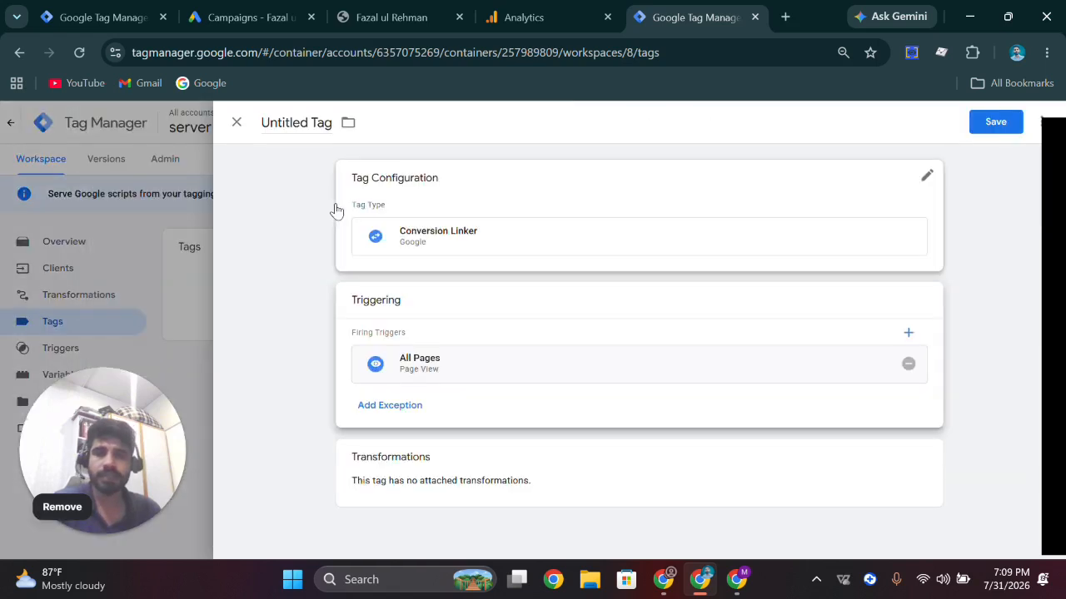
Name the Conversion Linker tag "g-Ads-linker" and save it.
double_click(276, 122)
key("ctrl+a")
key("BackSpace")
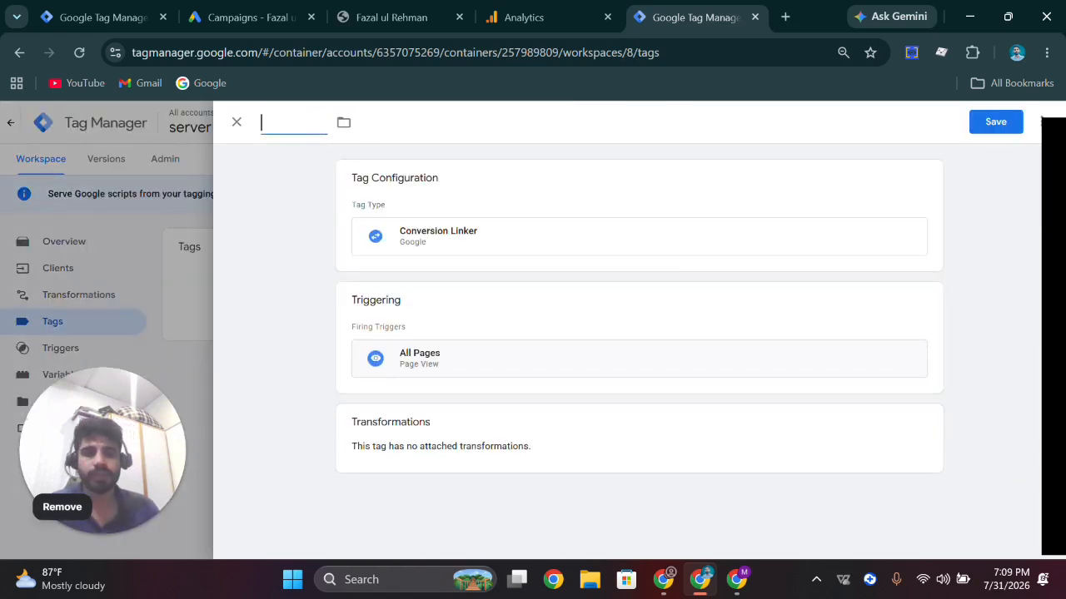
type("g-AD-")
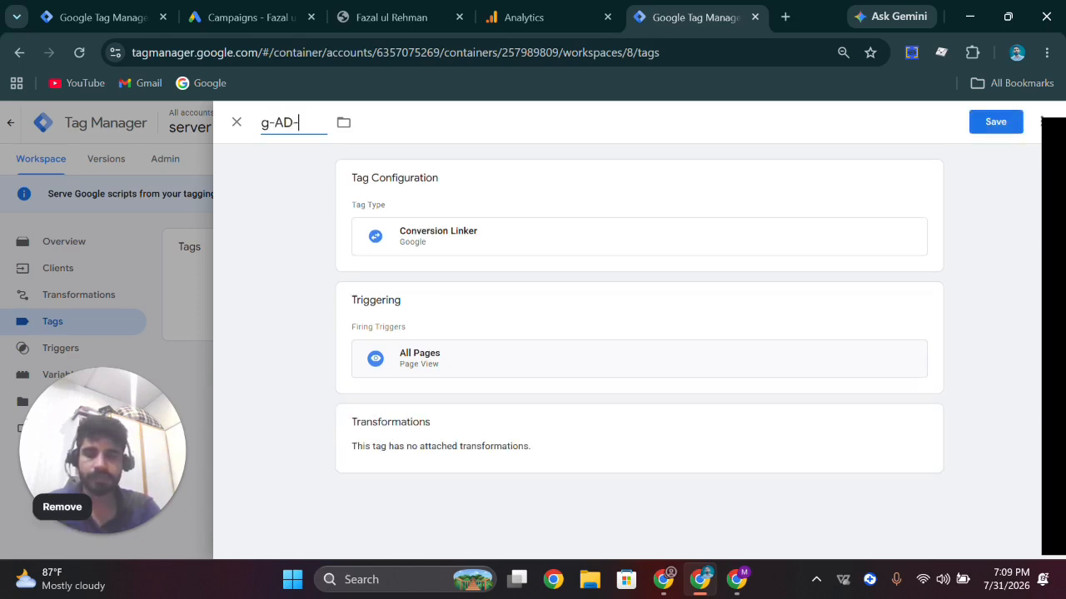
key("BackSpace")
key("BackSpace")
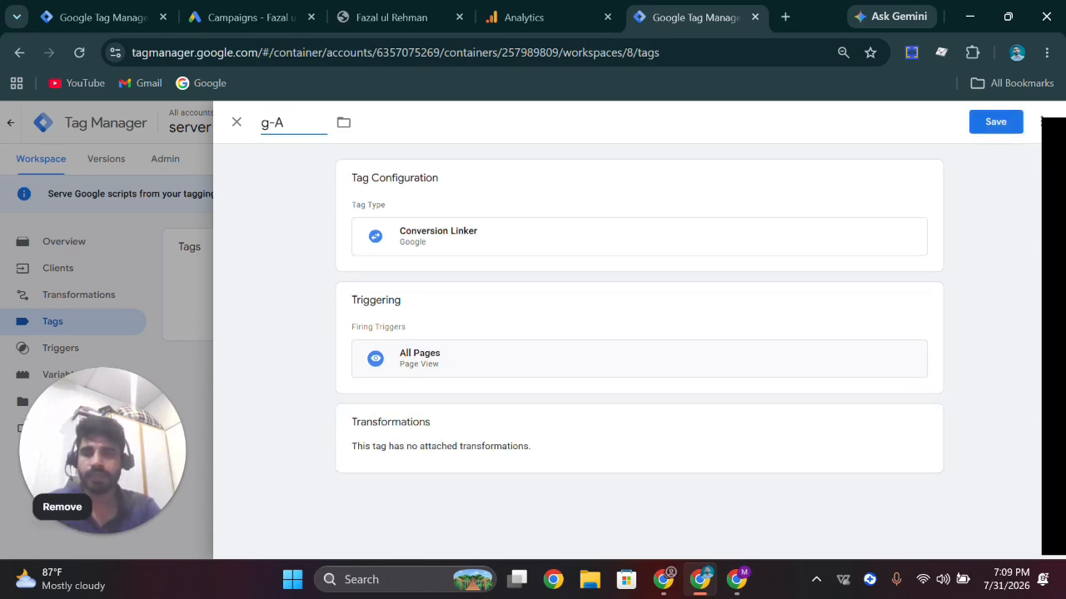
type("ds")
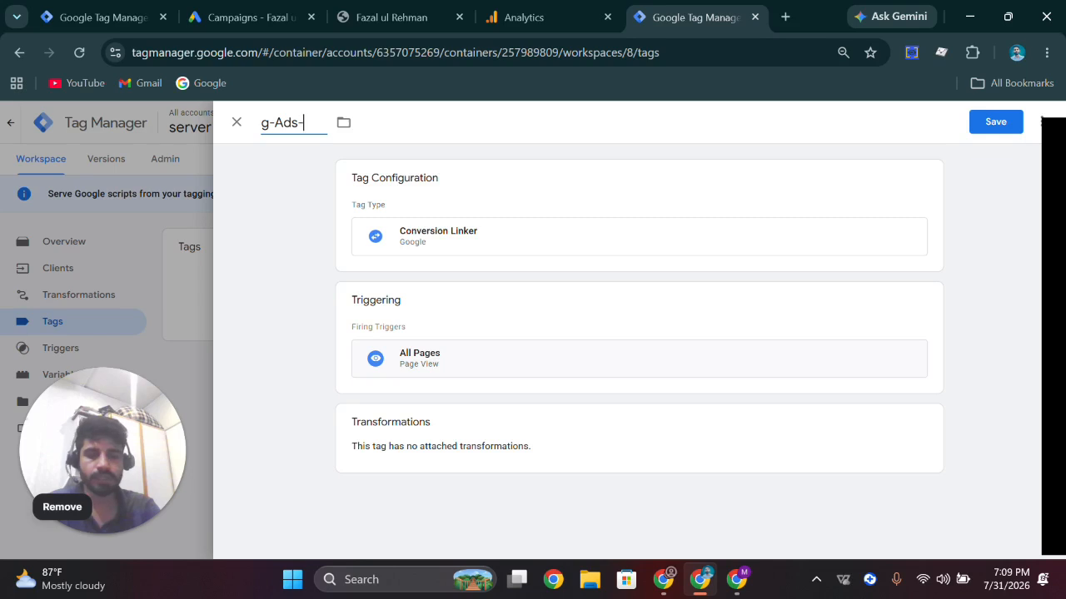
type("-linker")
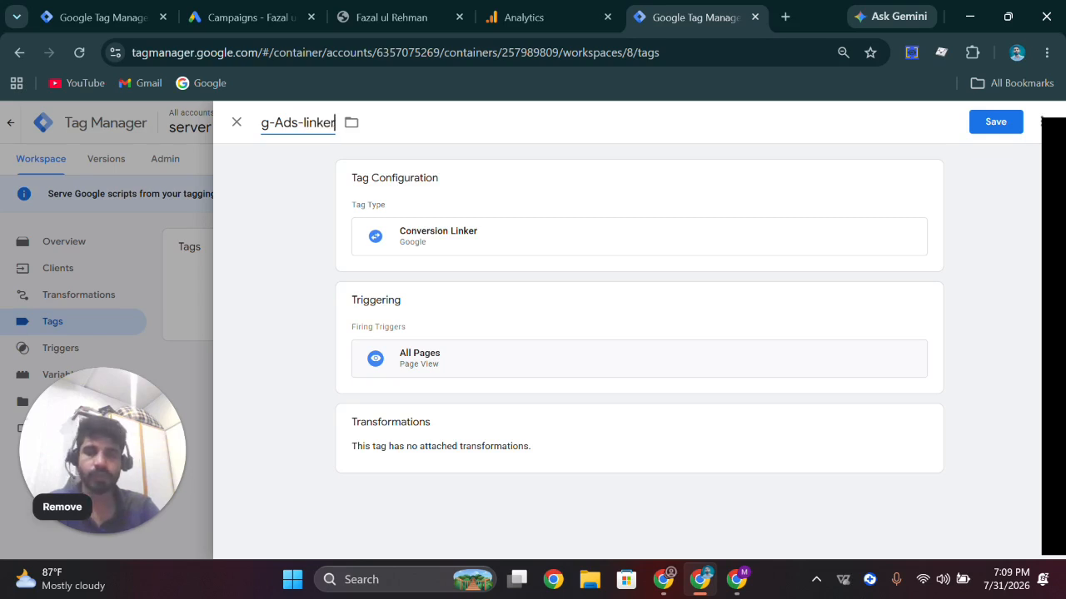
left_click(979, 129)
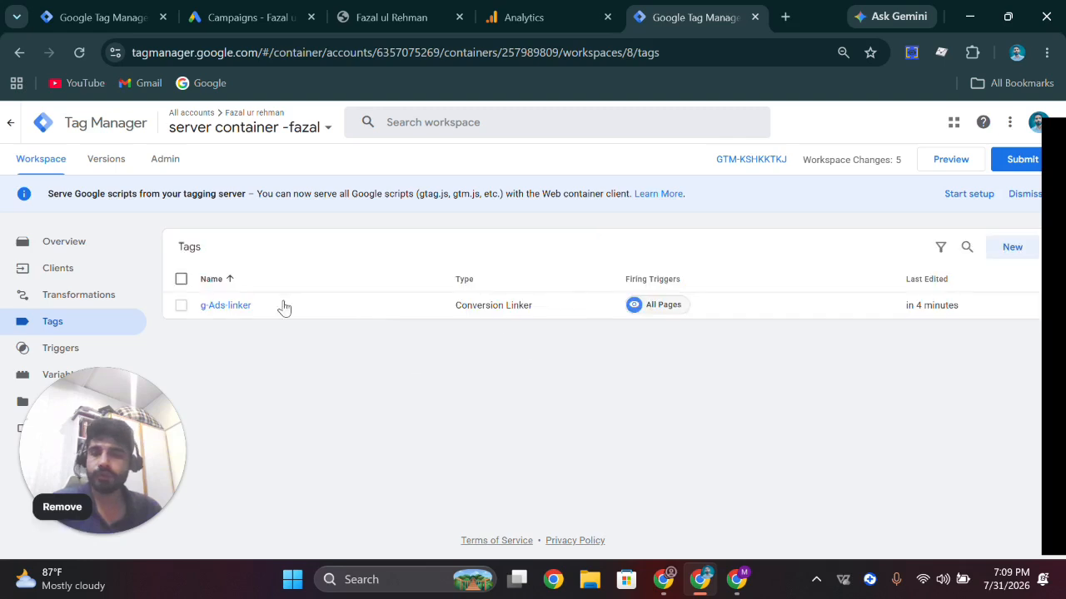
Create another server container tag with the Google Ads Conversion Tracking type.
left_click(1009, 255)
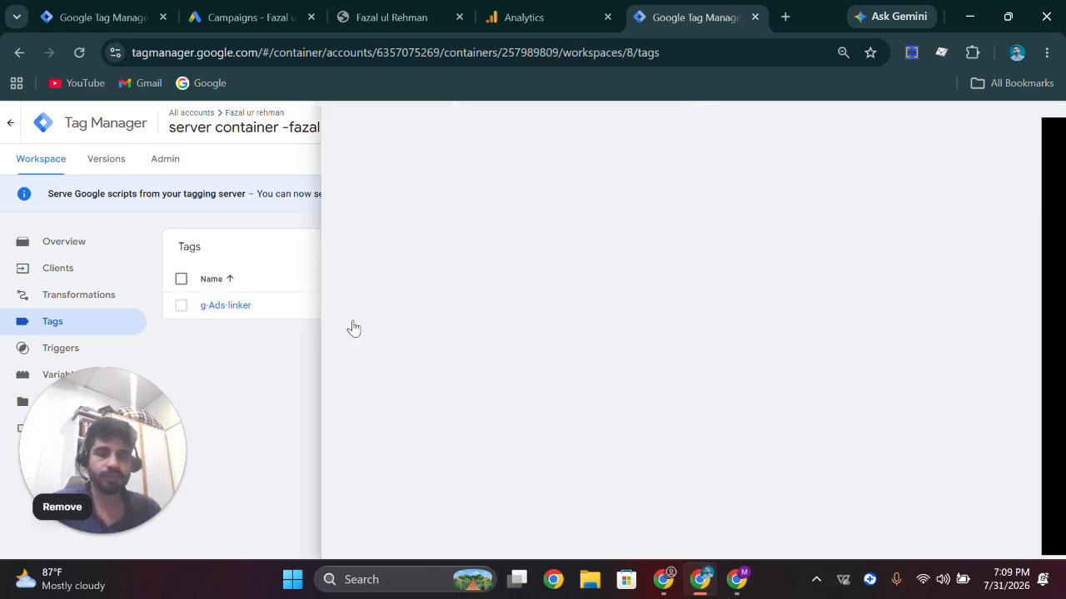
left_click(408, 268)
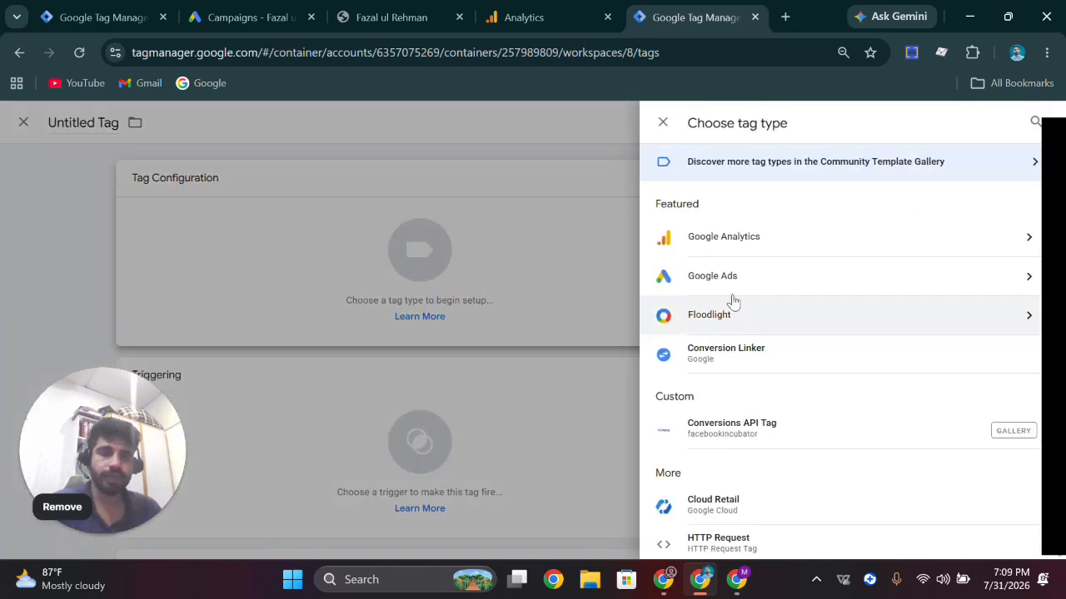
left_click(785, 287)
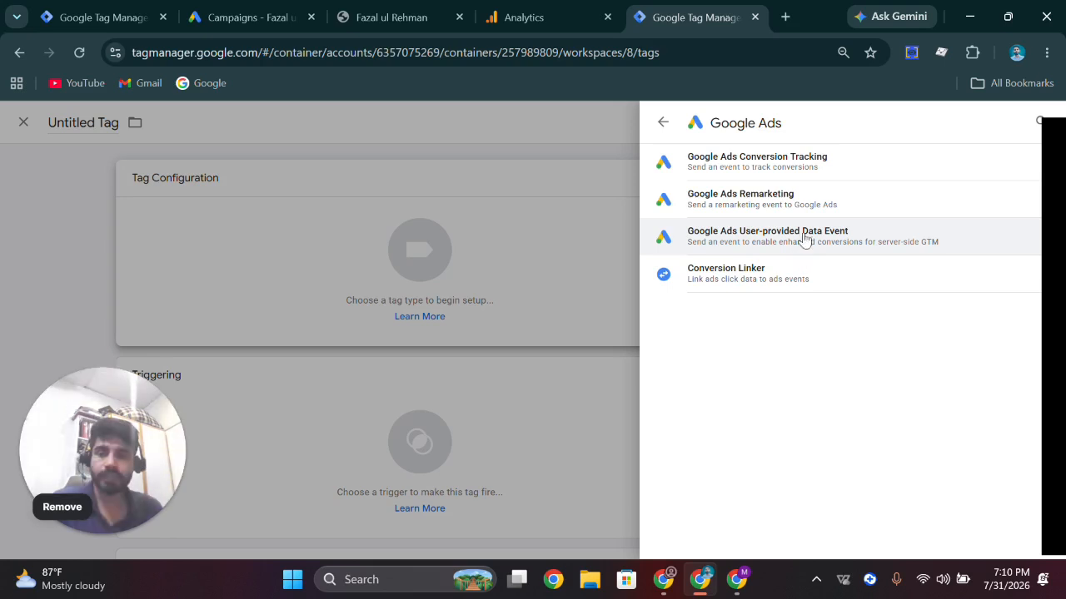
mouse_move(53, 502)
left_click_drag(53, 506, 155, 434)
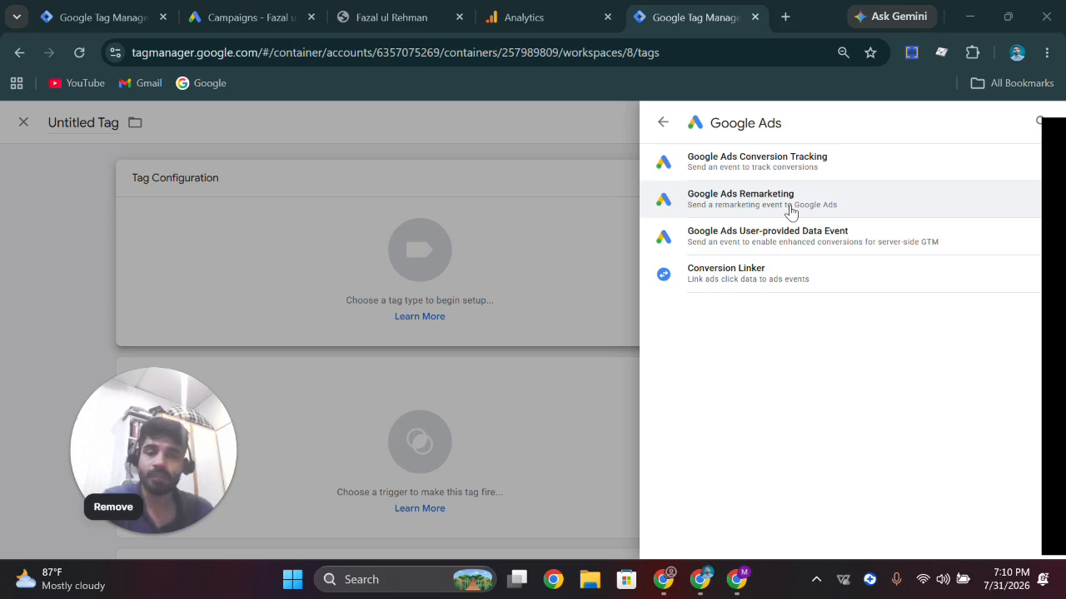
left_click(808, 164)
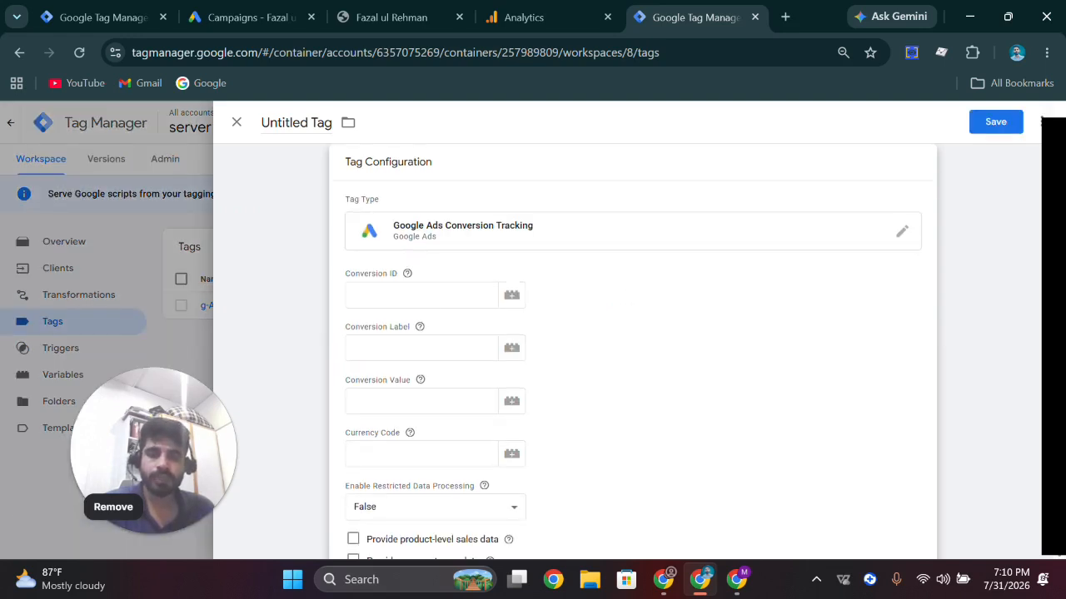
Switch to Google Ads and start a new conversion action from the Goals conversion summary.
mouse_move(419, 327)
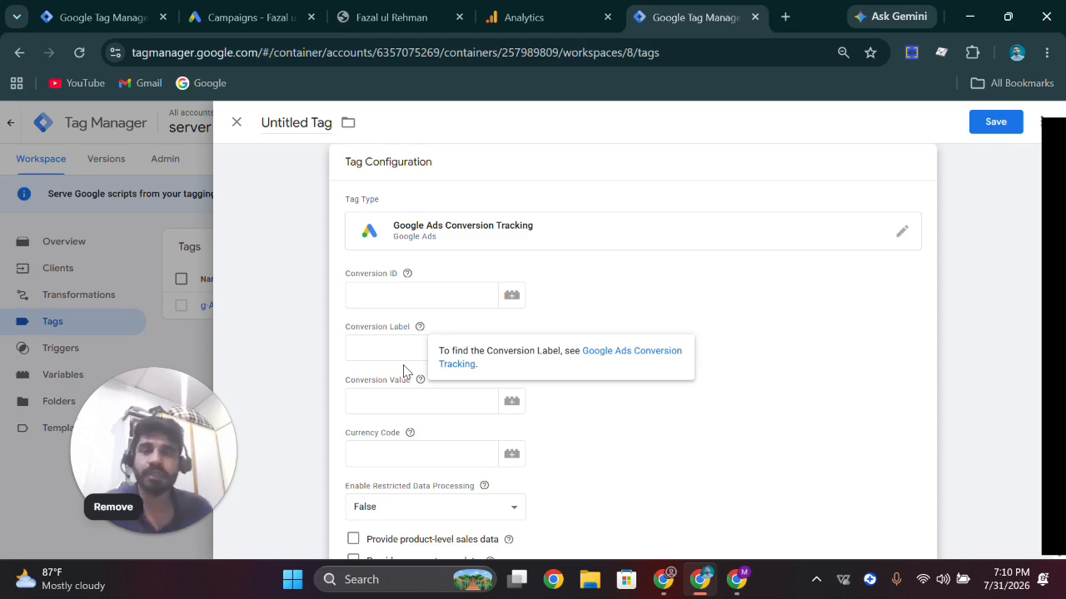
left_click(246, 17)
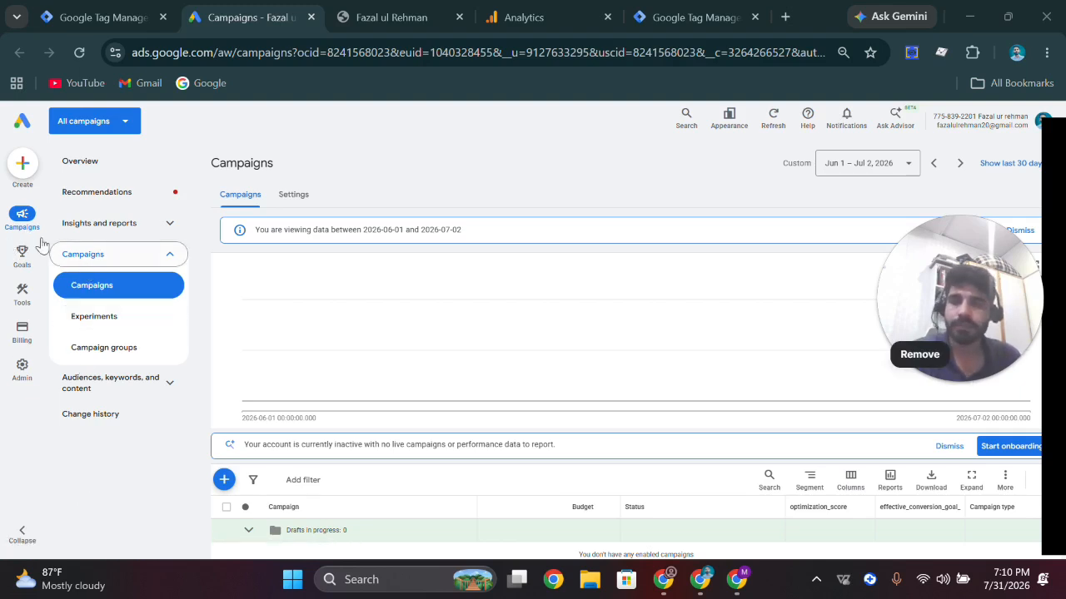
mouse_move(37, 267)
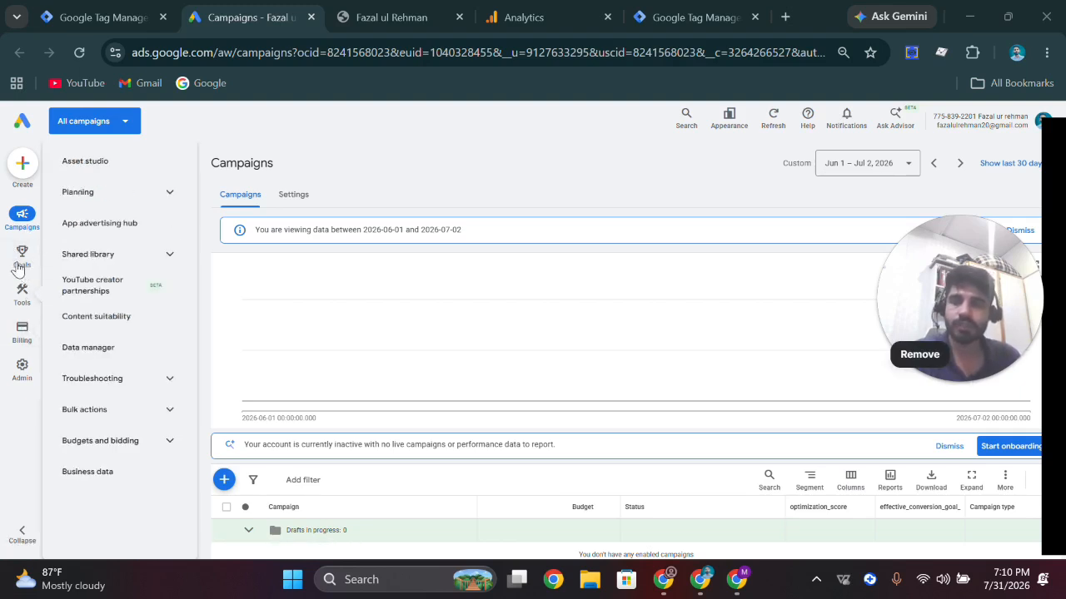
left_click(21, 267)
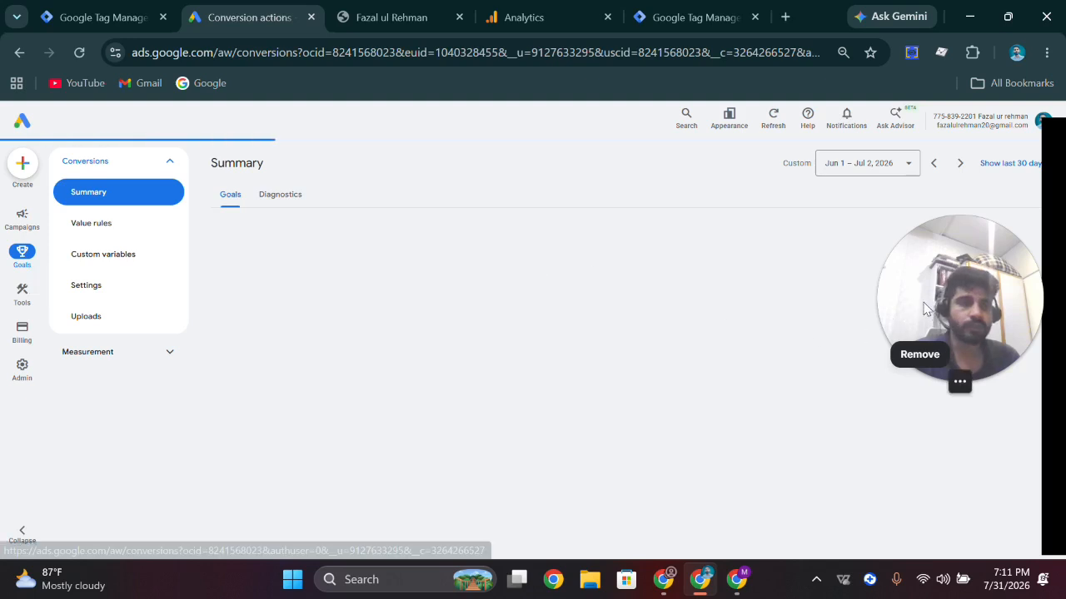
left_click_drag(945, 309, 88, 463)
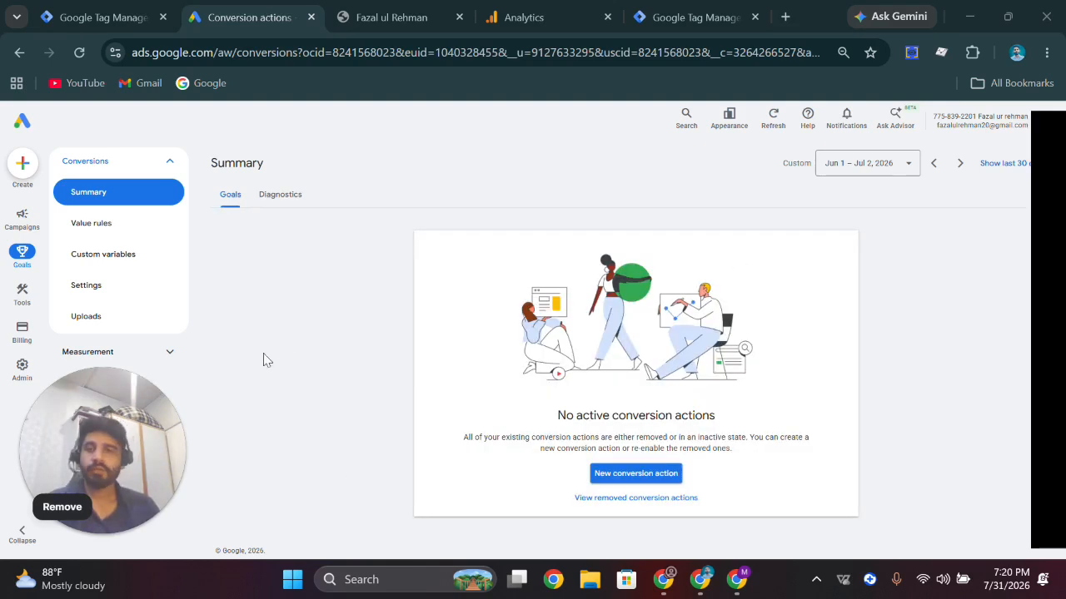
left_click(621, 480)
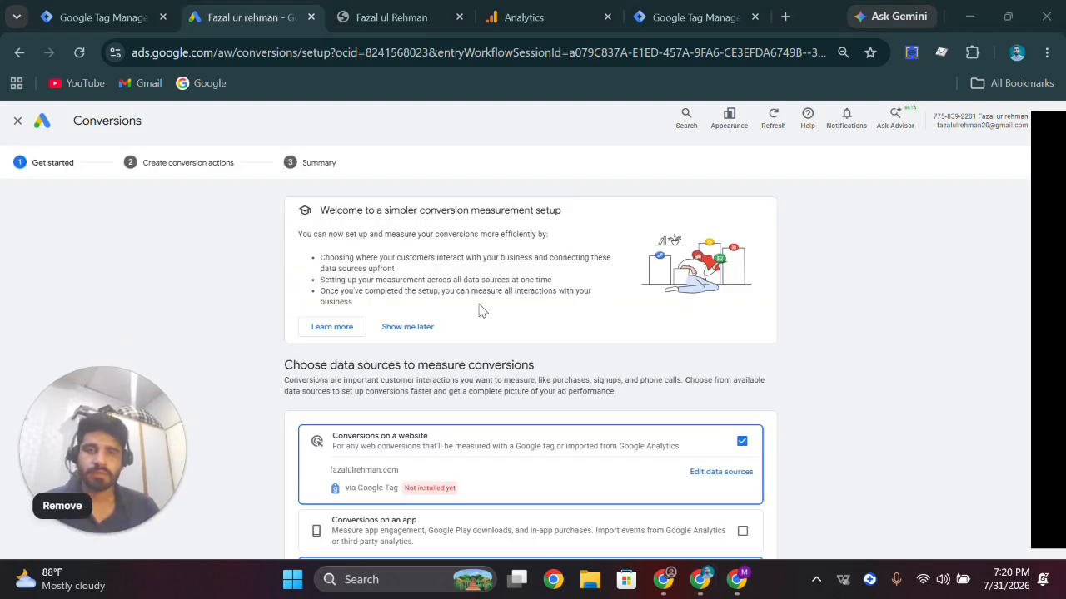
Exclude Conversions from phone calls, keeping only Conversions on a website as the data source, and continue to the conversion categories.
scroll(480, 307, "down", 3)
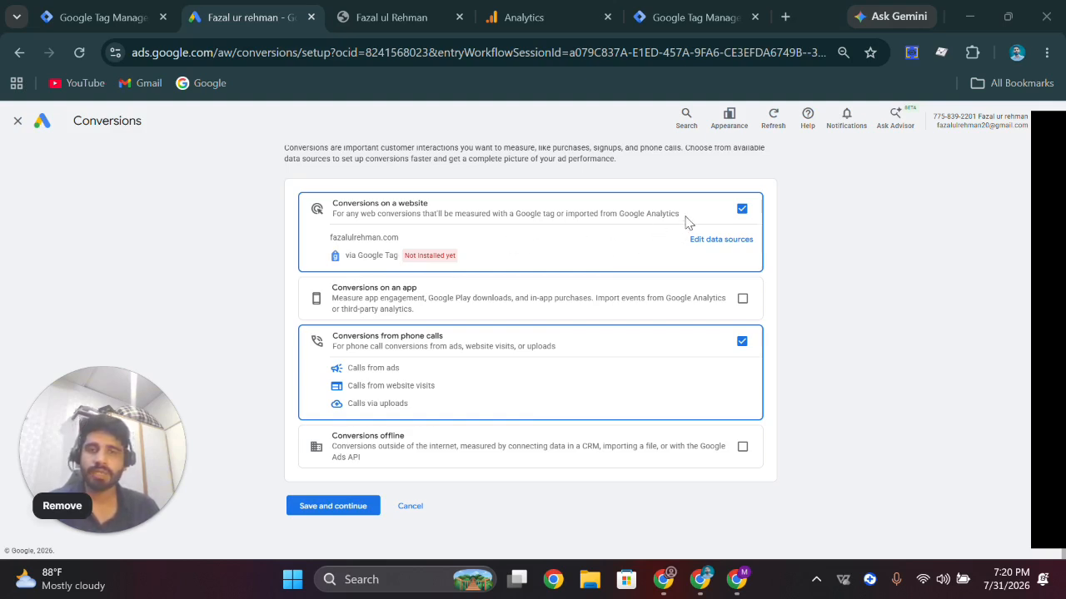
left_click(742, 342)
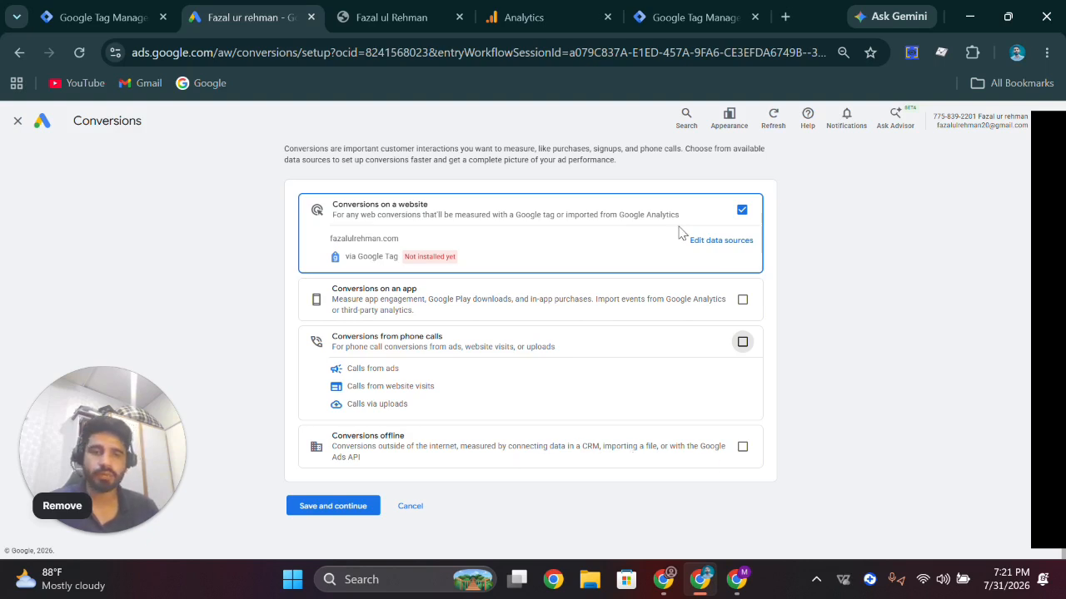
left_click(326, 506)
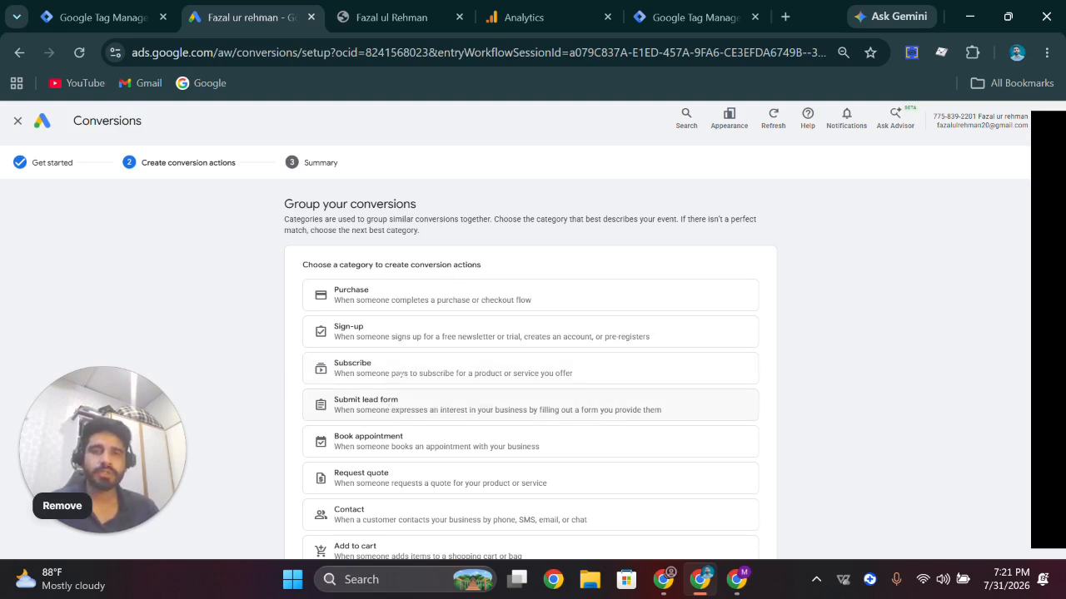
Choose the Contact category and create its website conversion manually with code.
scroll(516, 478, "down", 2)
scroll(428, 494, "up", 2)
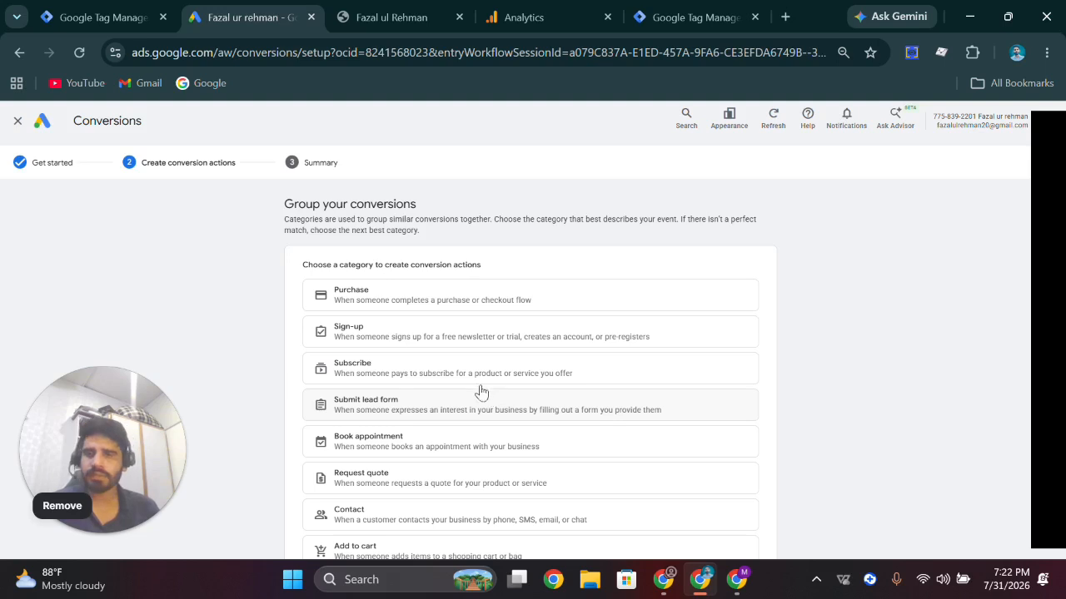
scroll(483, 391, "down", 1)
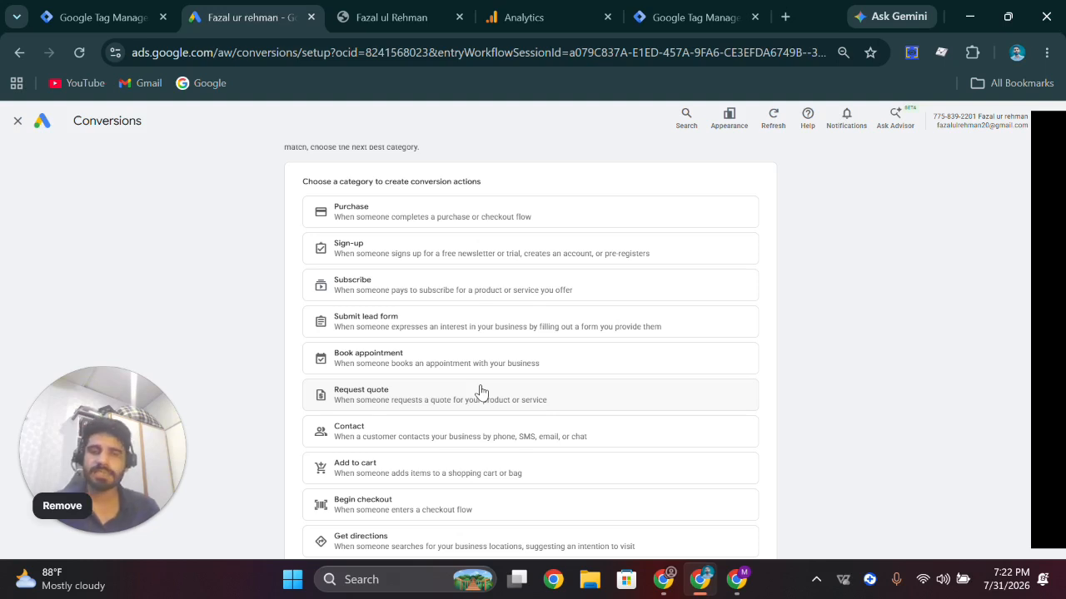
scroll(481, 392, "down", 2)
scroll(480, 391, "up", 2)
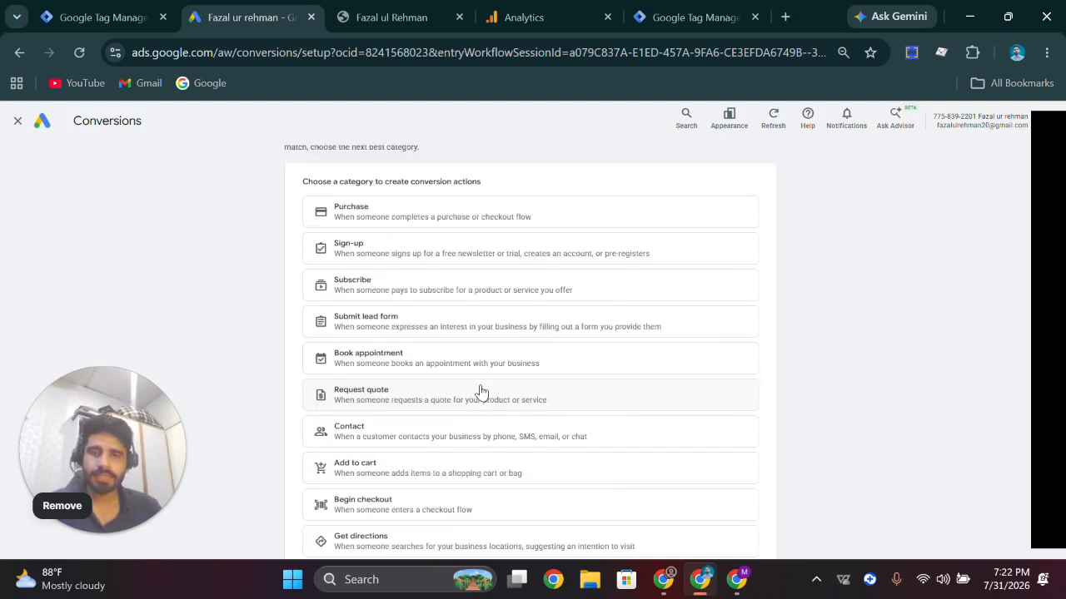
left_click(445, 445)
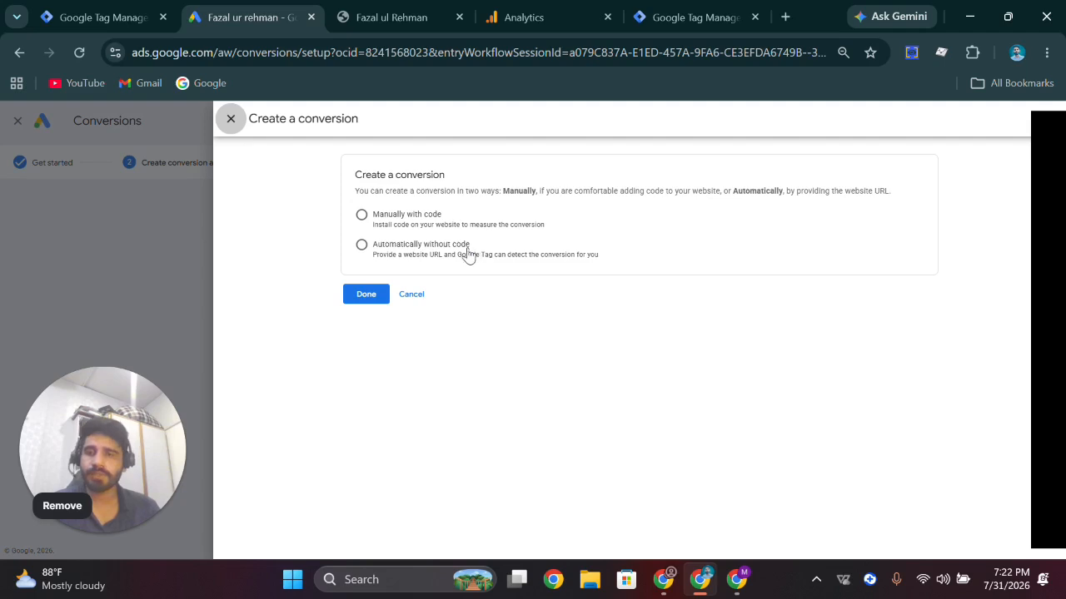
left_click(361, 215)
left_click(366, 332)
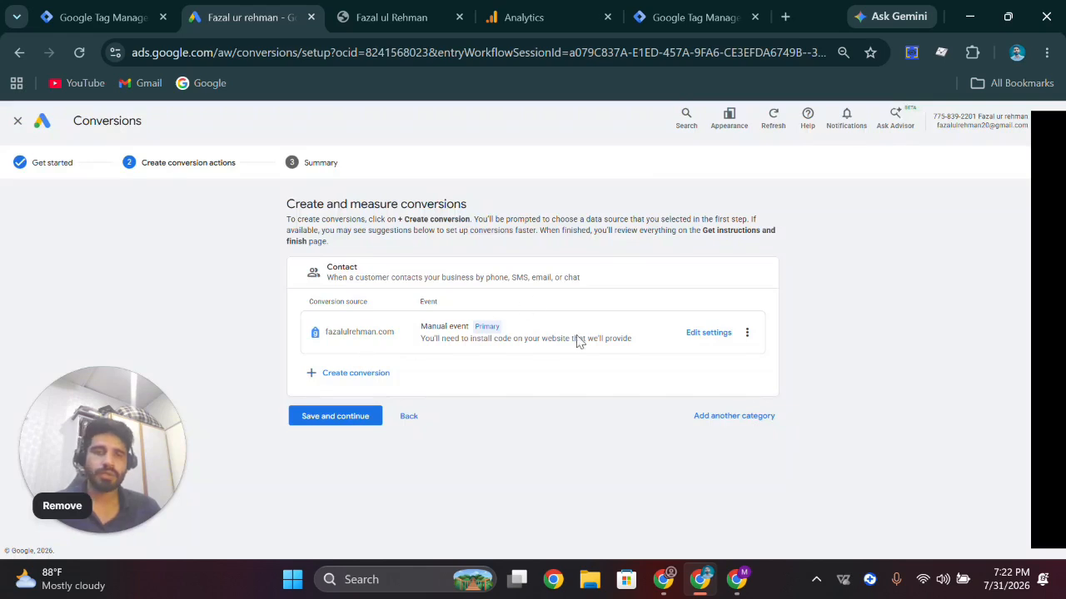
Edit the manual Contact event's settings and rename the conversion as button_click.
left_click(706, 333)
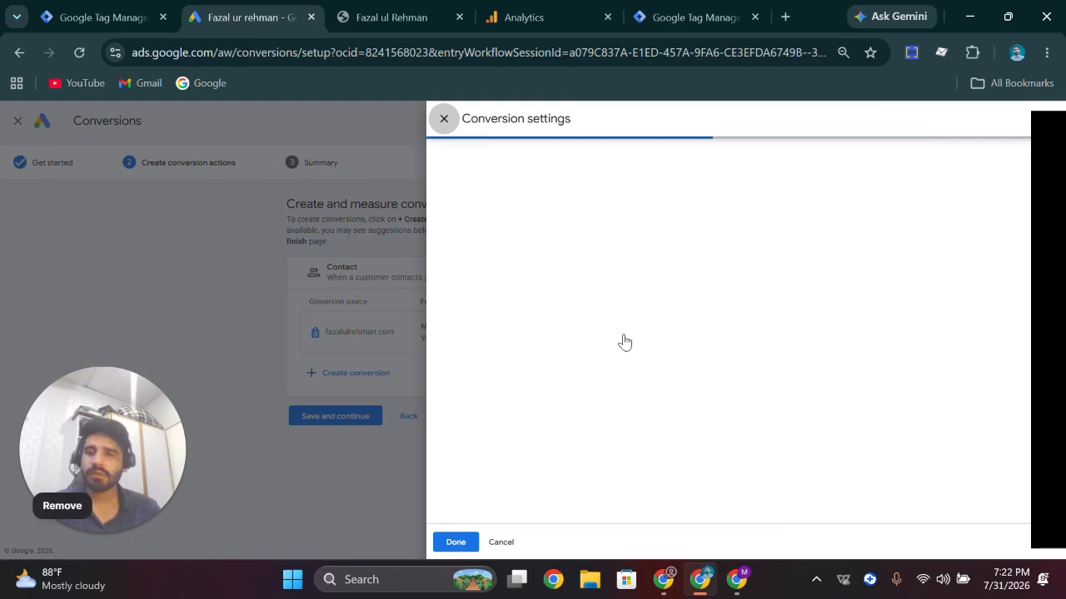
left_click(616, 348)
double_click(609, 349)
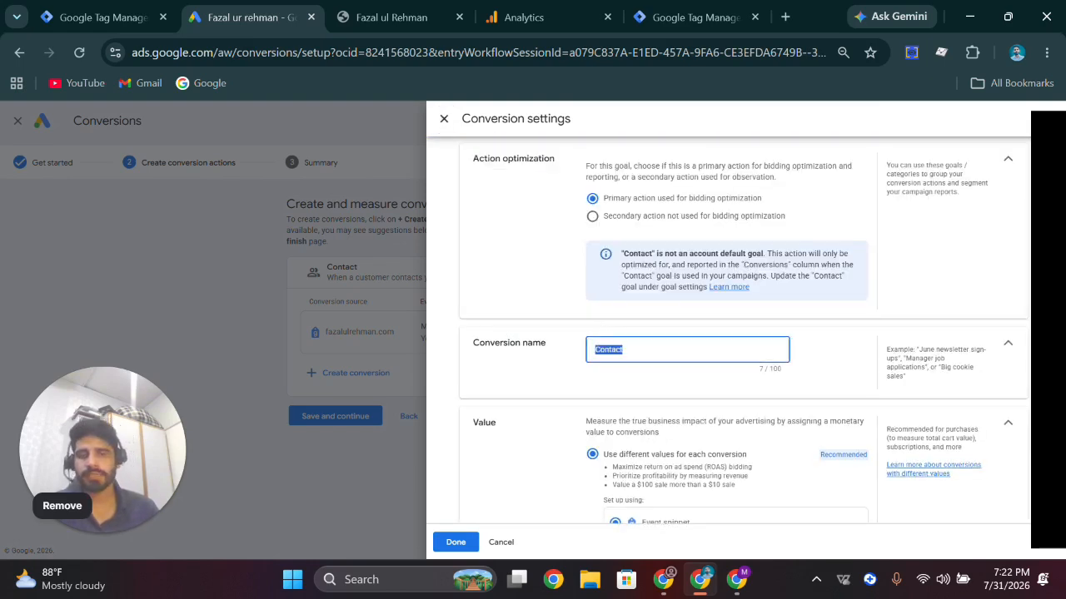
key("BackSpace")
type("bur")
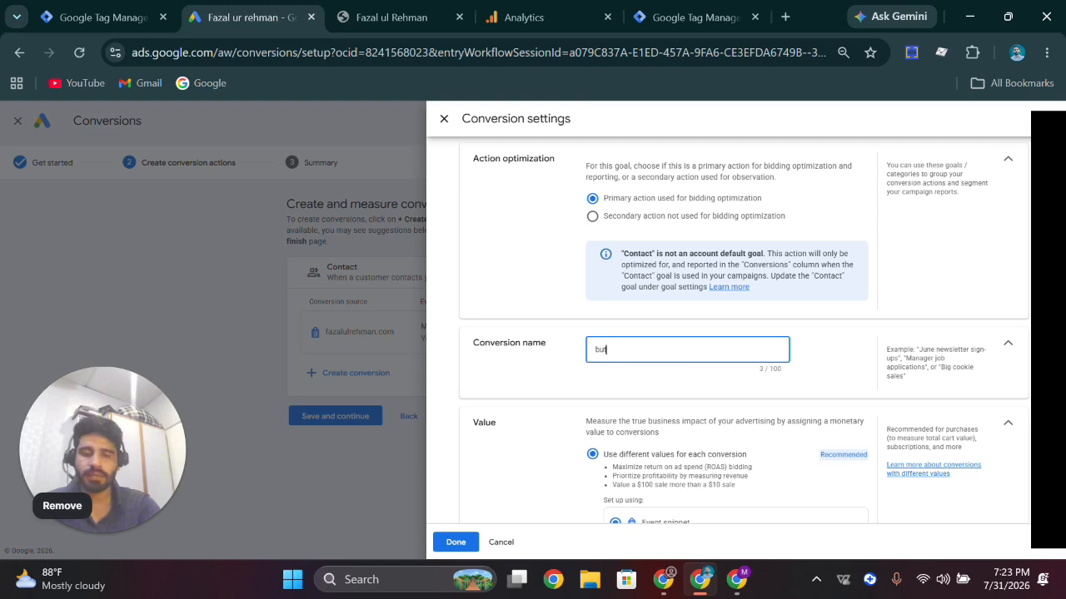
type("ton")
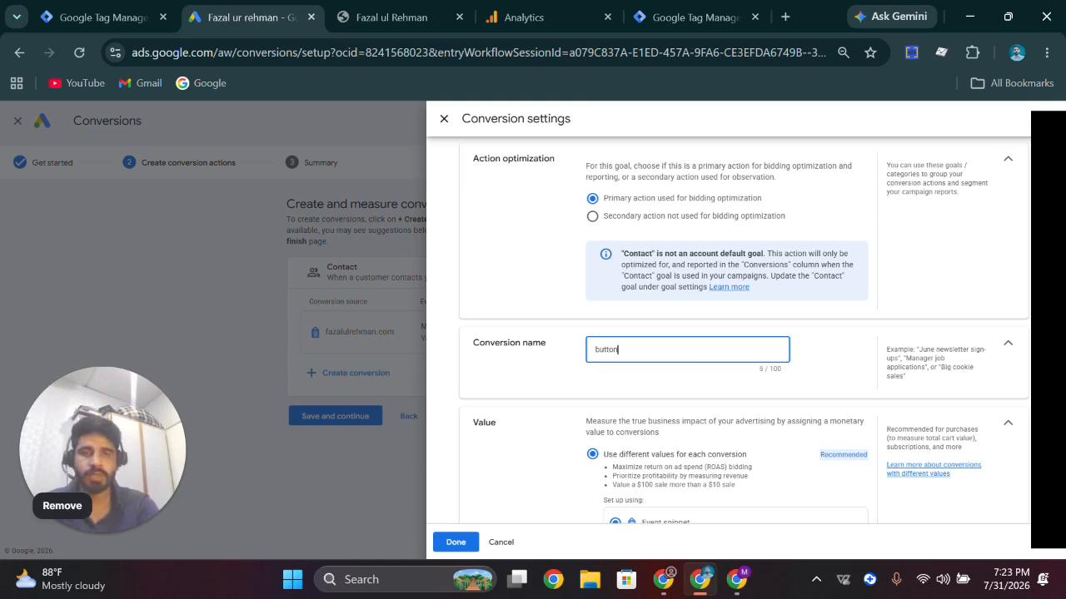
type("_")
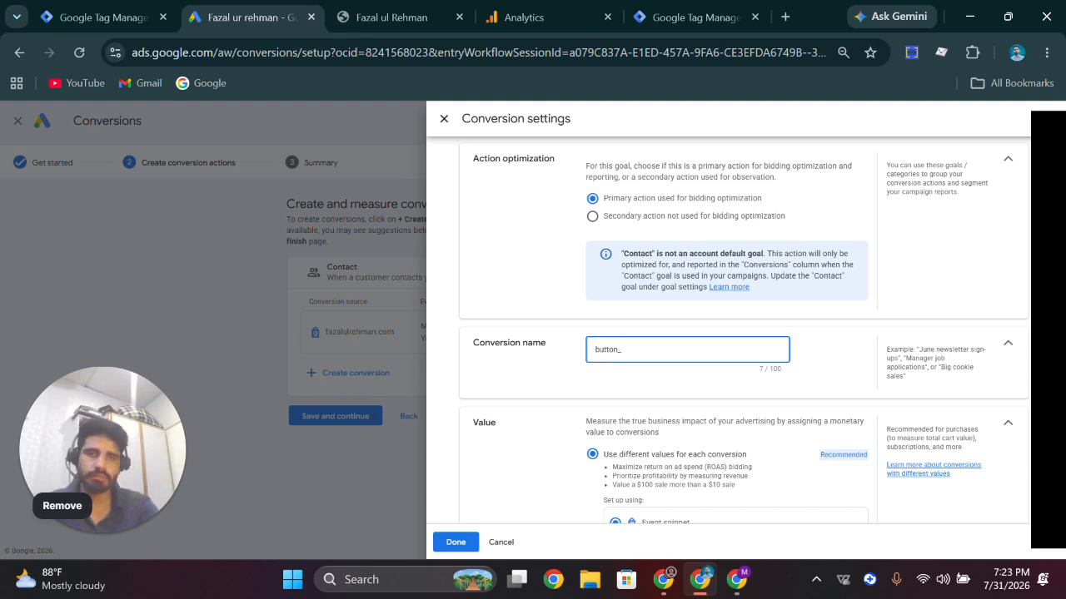
type("click")
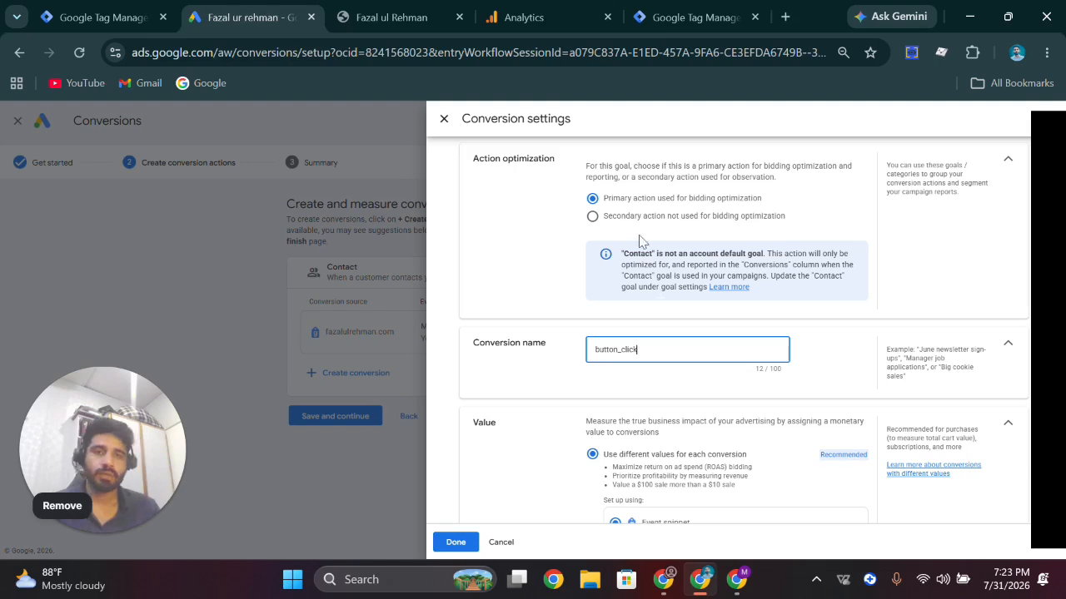
Make the conversion a secondary action not used for bidding, with different values set up using the Google tag, and accept the settings.
left_click(591, 217)
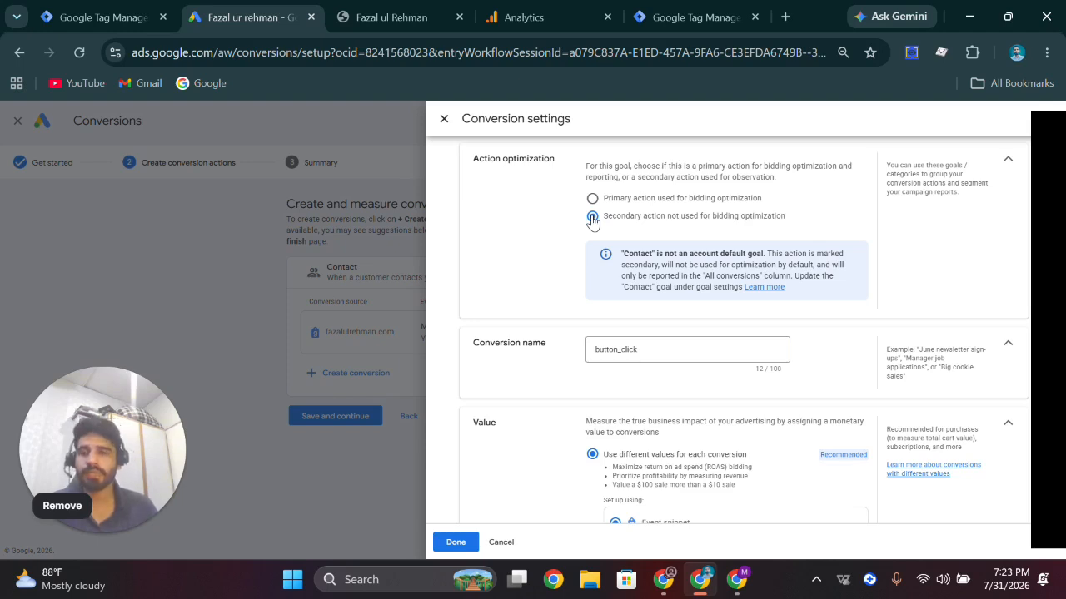
scroll(604, 375, "down", 2)
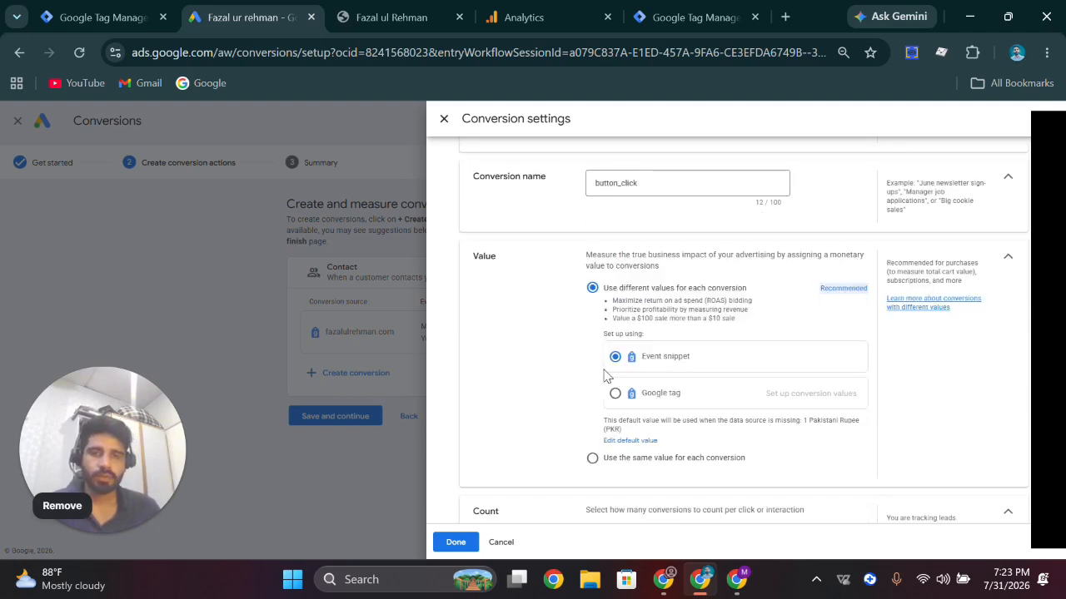
left_click(614, 395)
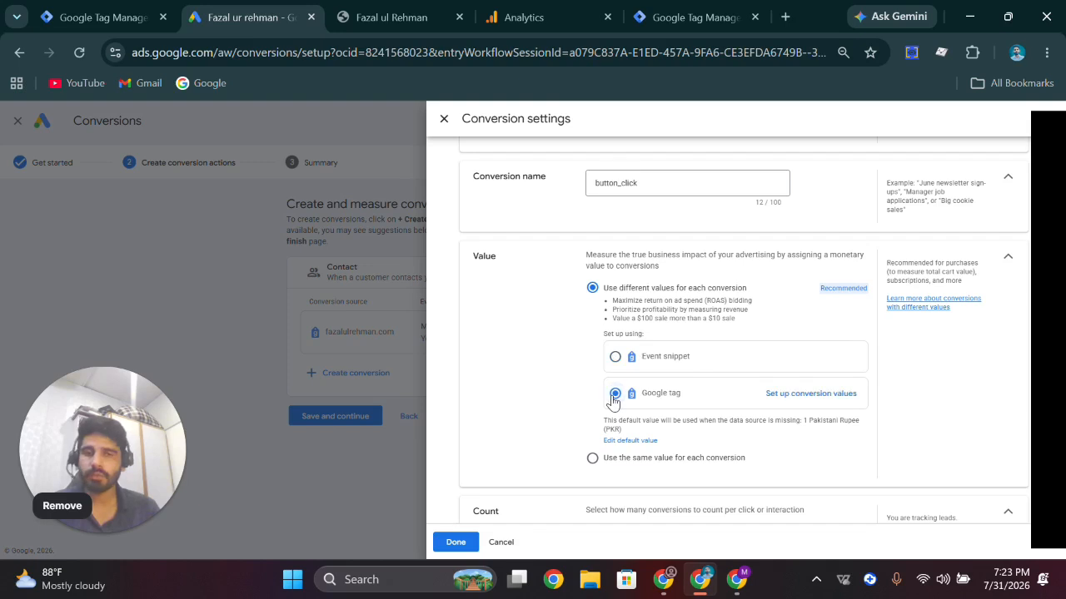
scroll(614, 401, "down", 2)
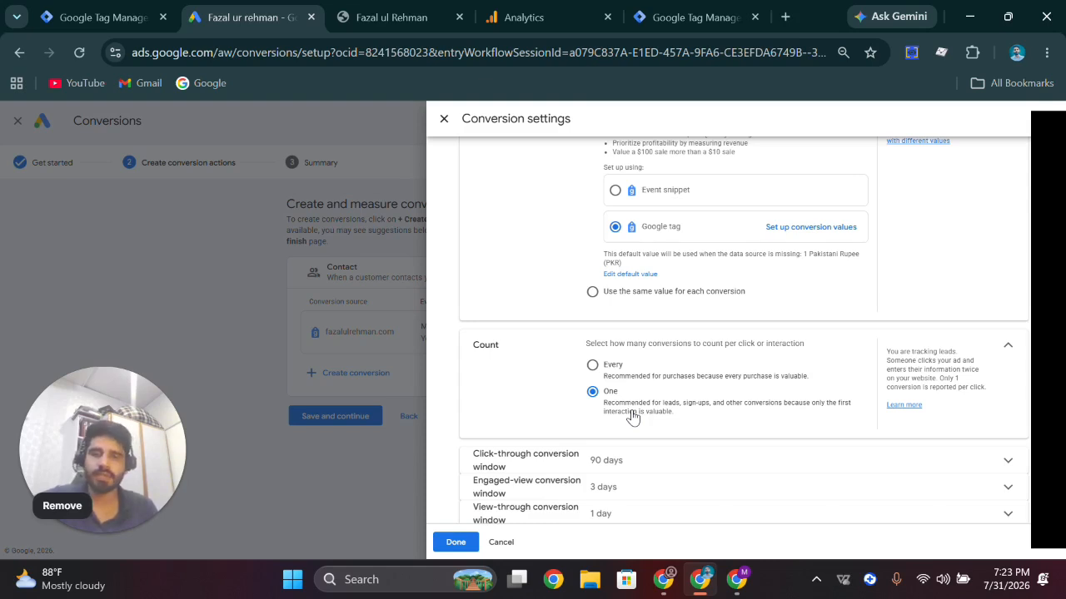
left_click(456, 542)
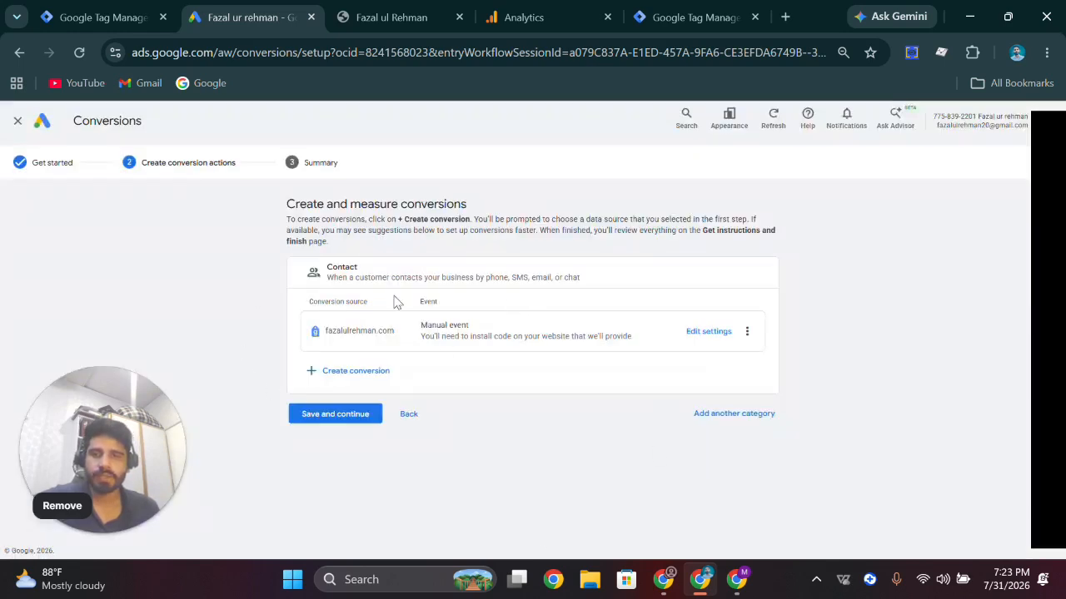
Save the conversion action and show its setup details for Google Tag Manager.
left_click(333, 423)
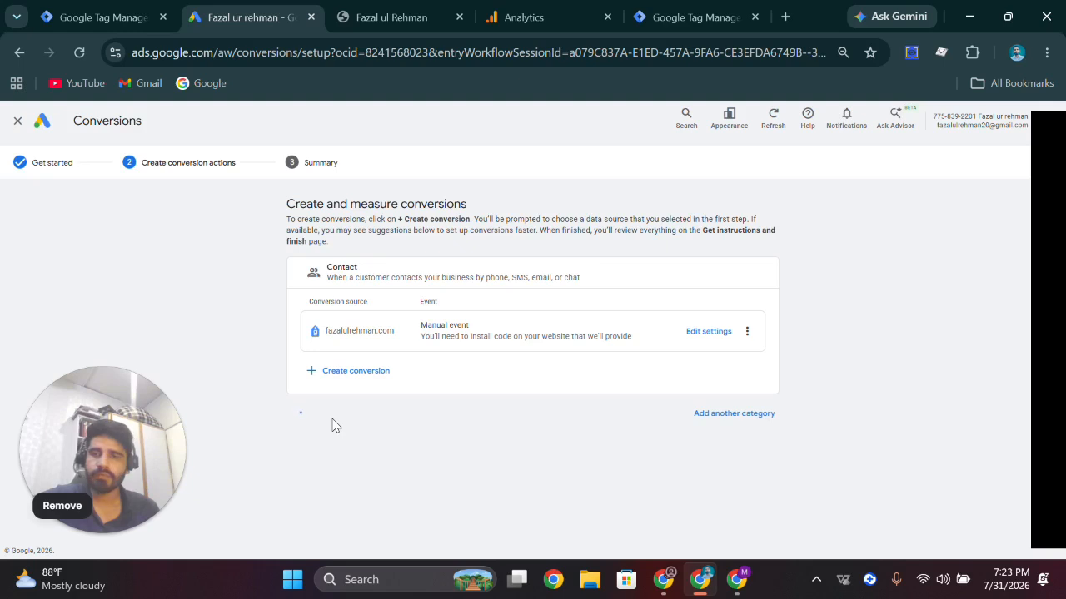
scroll(336, 416, "down", 3)
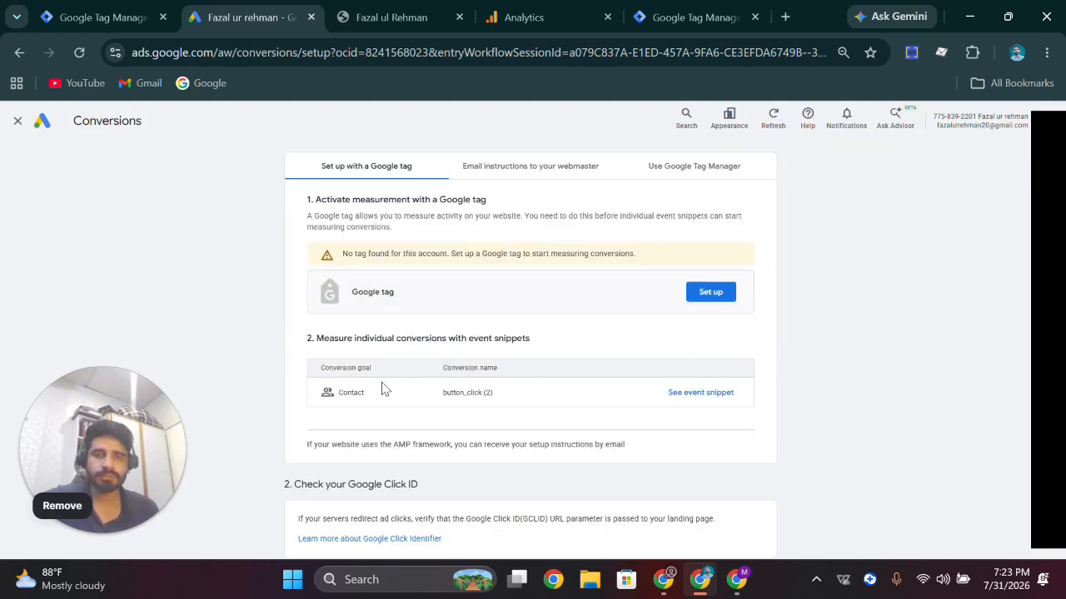
scroll(457, 257, "up", 2)
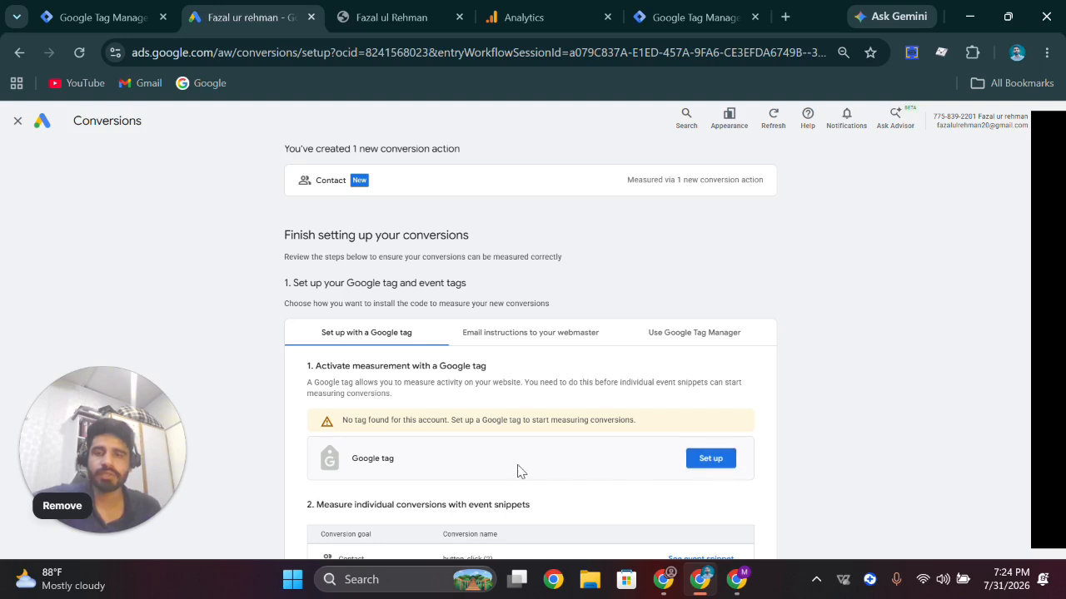
left_click(727, 337)
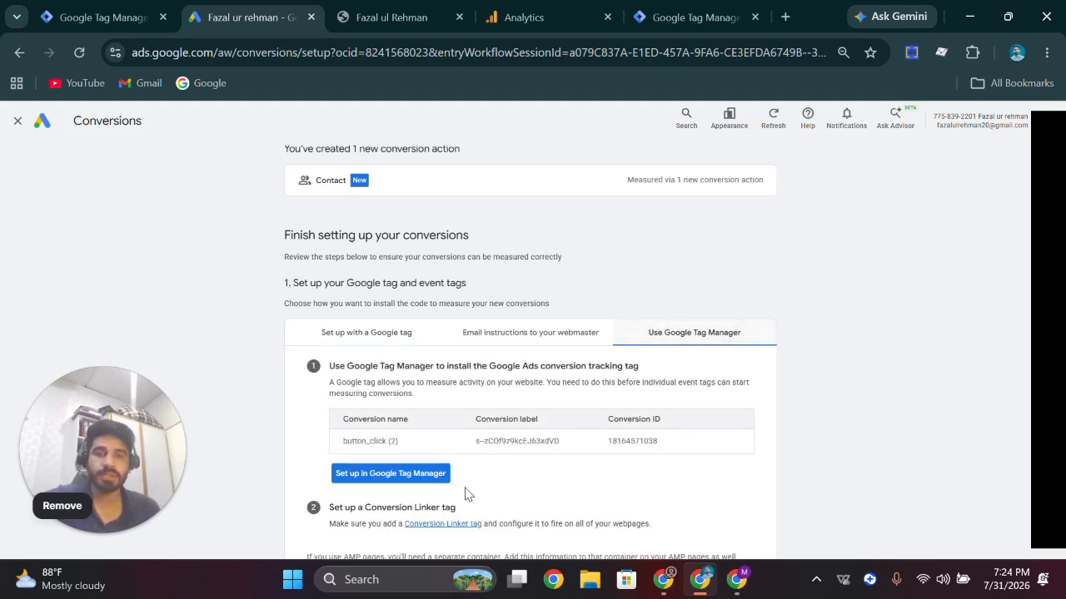
Copy the button_click conversion label from Google Ads into the Conversion Label of the untitled tag in Google Tag Manager.
left_click_drag(561, 442, 472, 451)
right_click(512, 438)
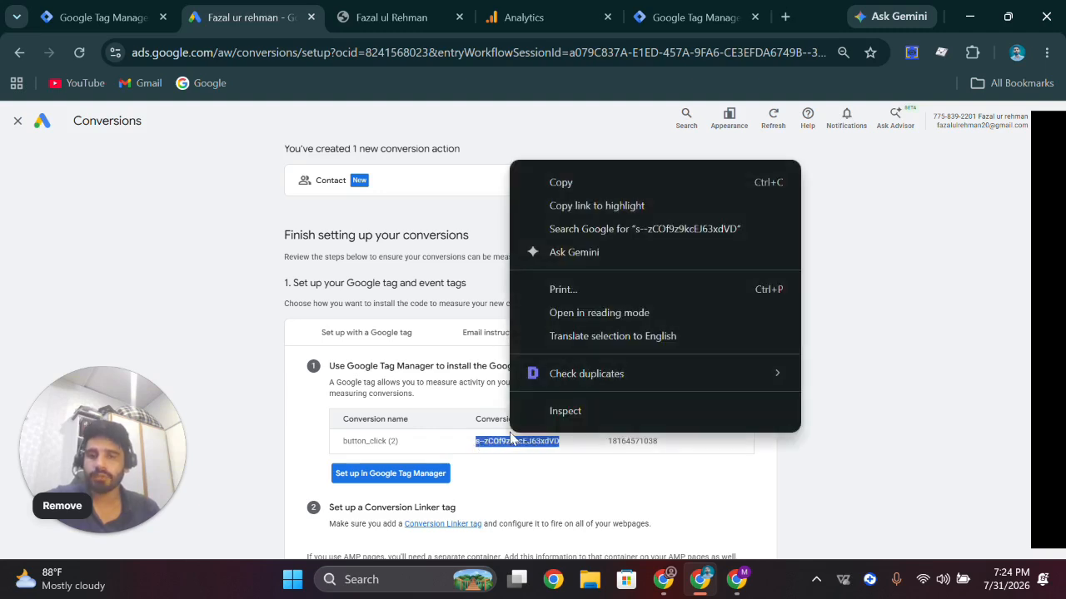
left_click(543, 182)
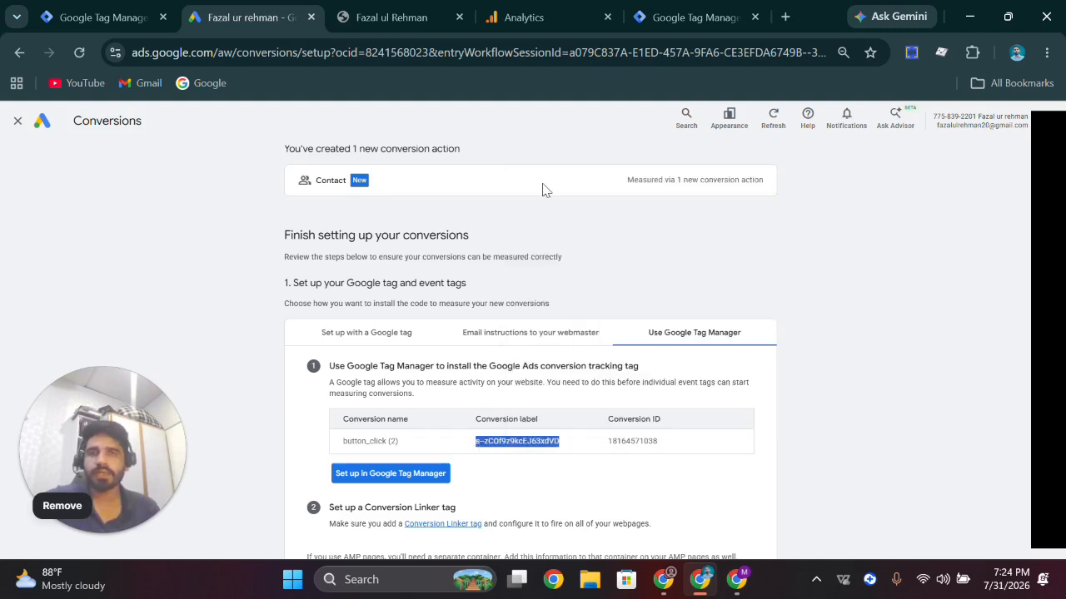
left_click(676, 8)
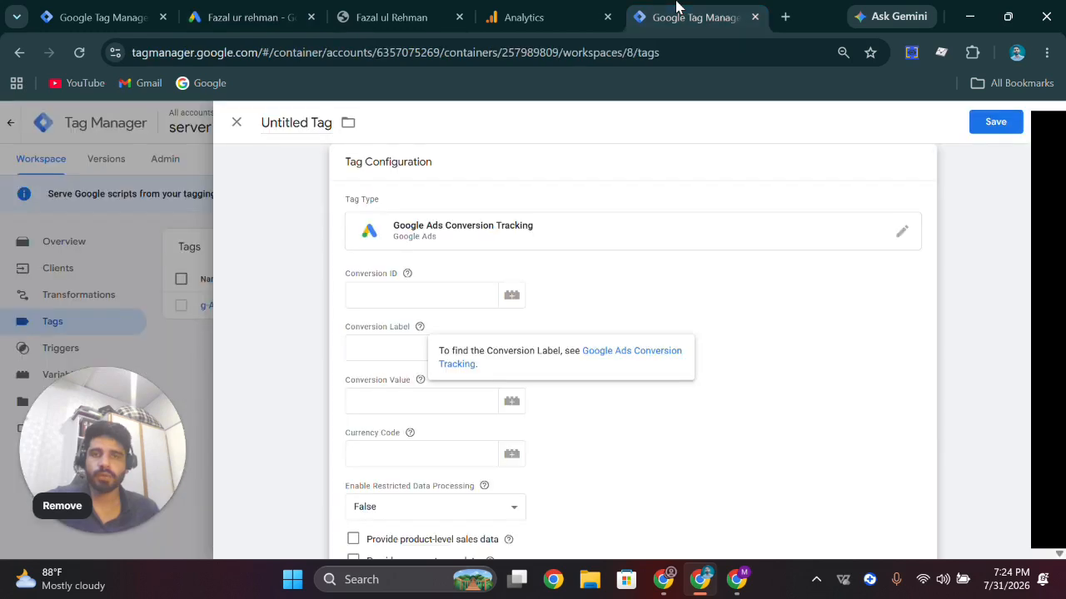
left_click(375, 350)
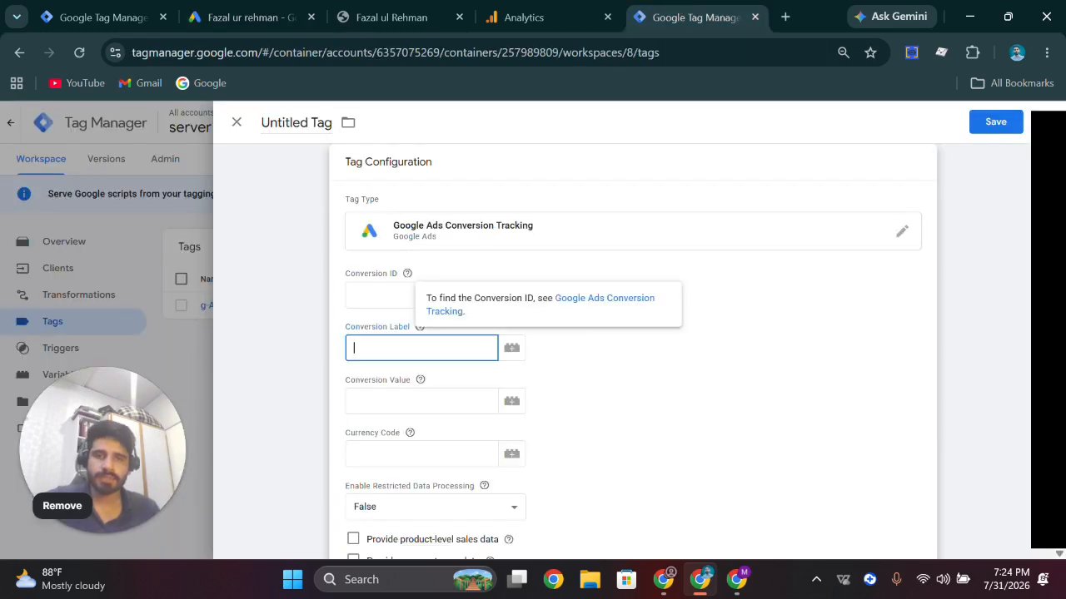
key("ctrl+v")
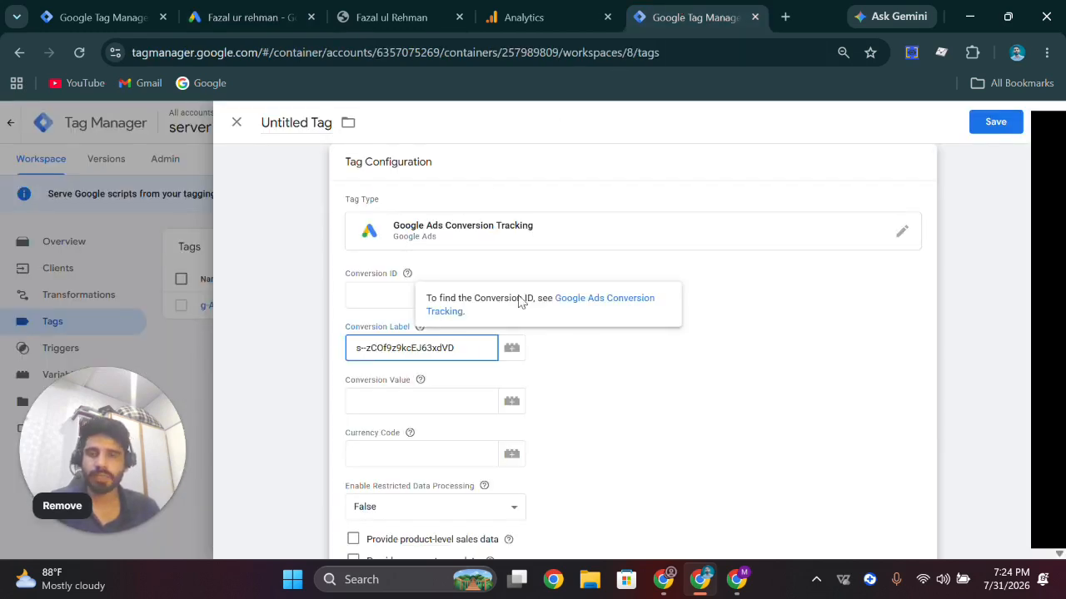
Copy the conversion ID from Google Ads into the Conversion ID of the Google Ads Conversion Tracking tag.
left_click(387, 300)
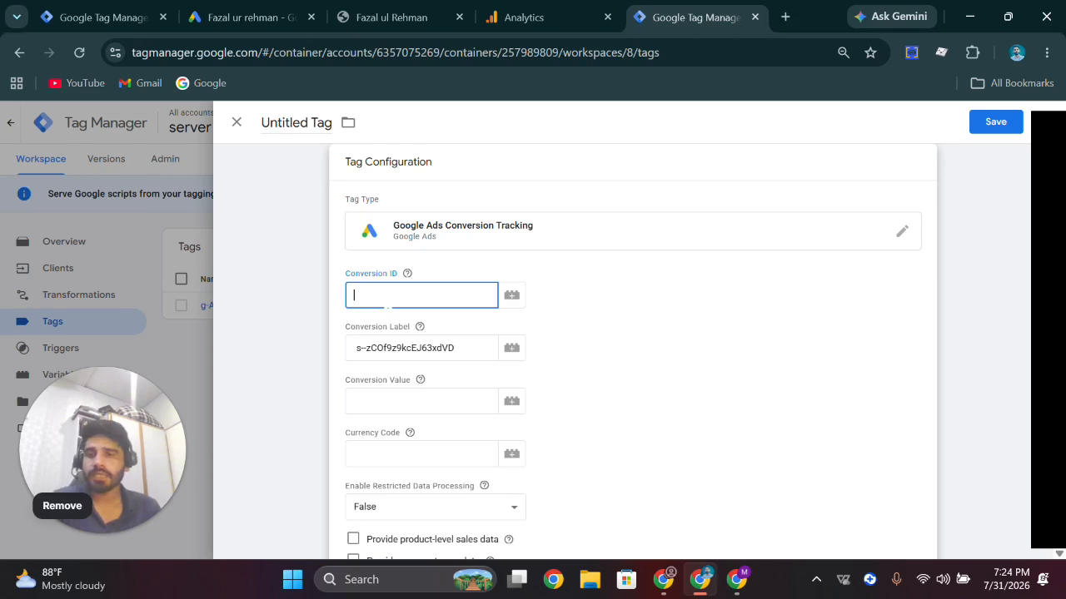
left_click(237, 16)
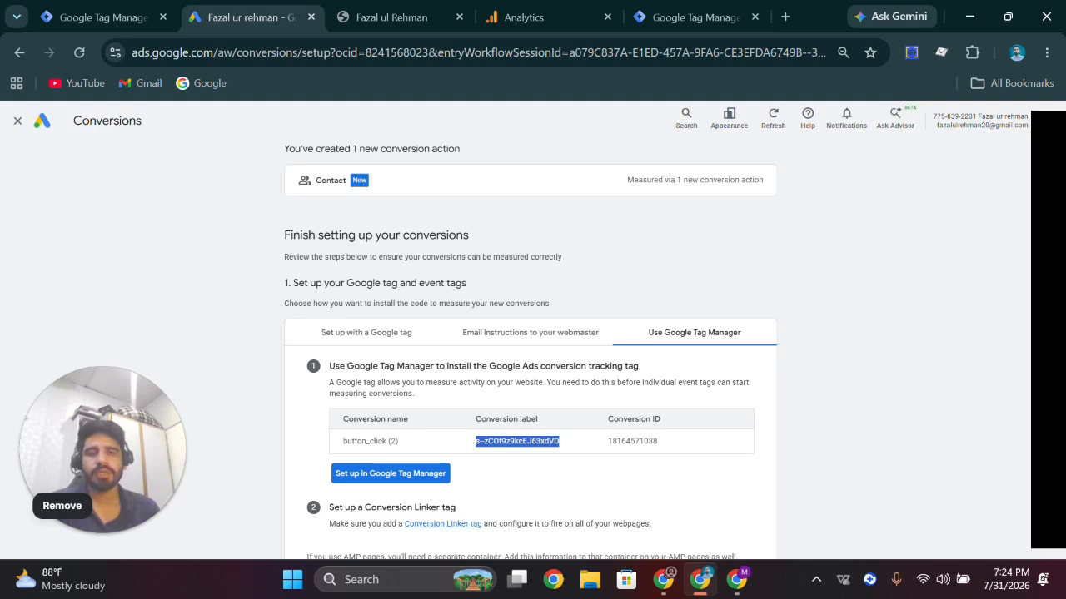
double_click(633, 441)
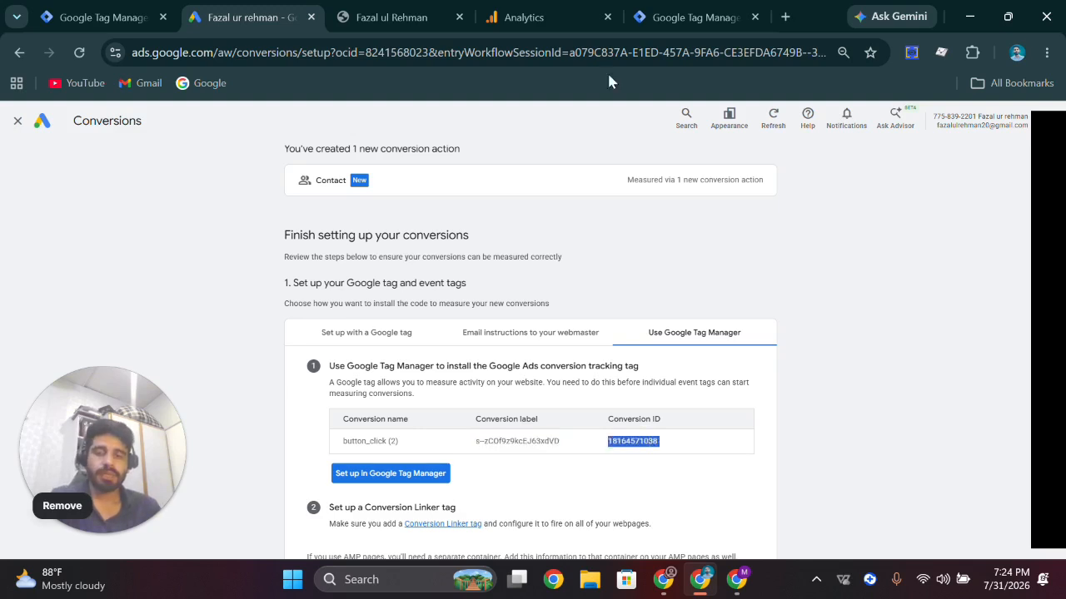
left_click(696, 17)
left_click(382, 299)
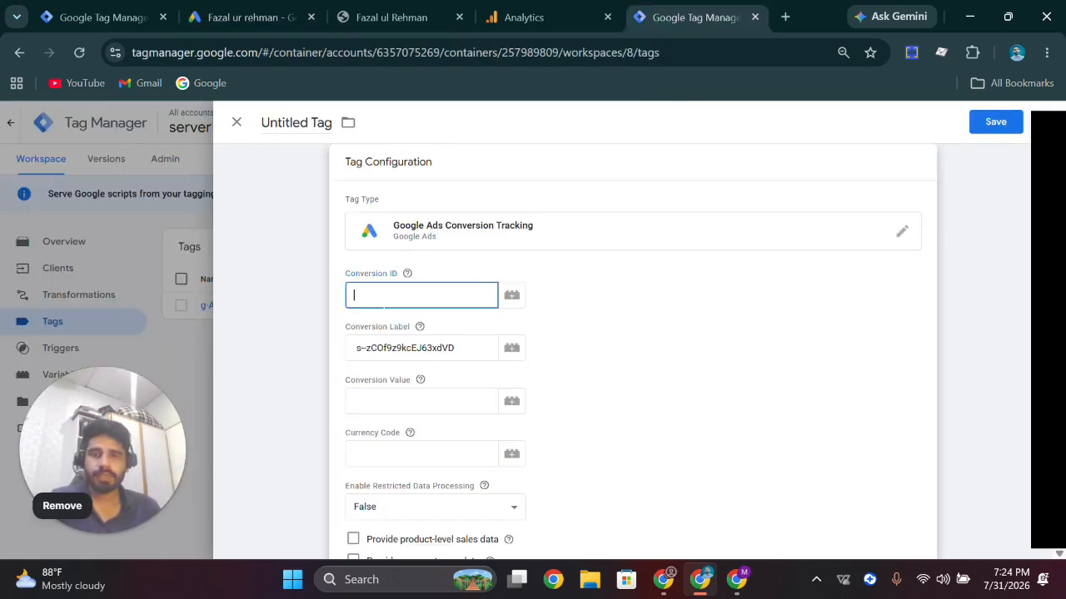
key("ctrl+v")
left_click(688, 334)
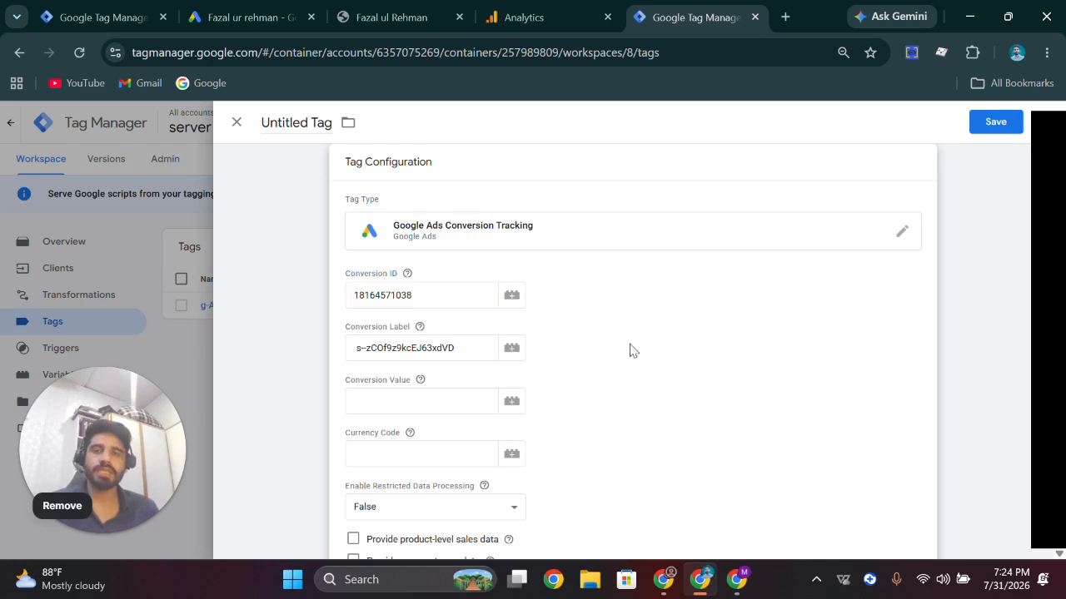
Assign button_click_trigger as the firing trigger of the Google Ads Conversion Tracking tag.
scroll(477, 376, "down", 1)
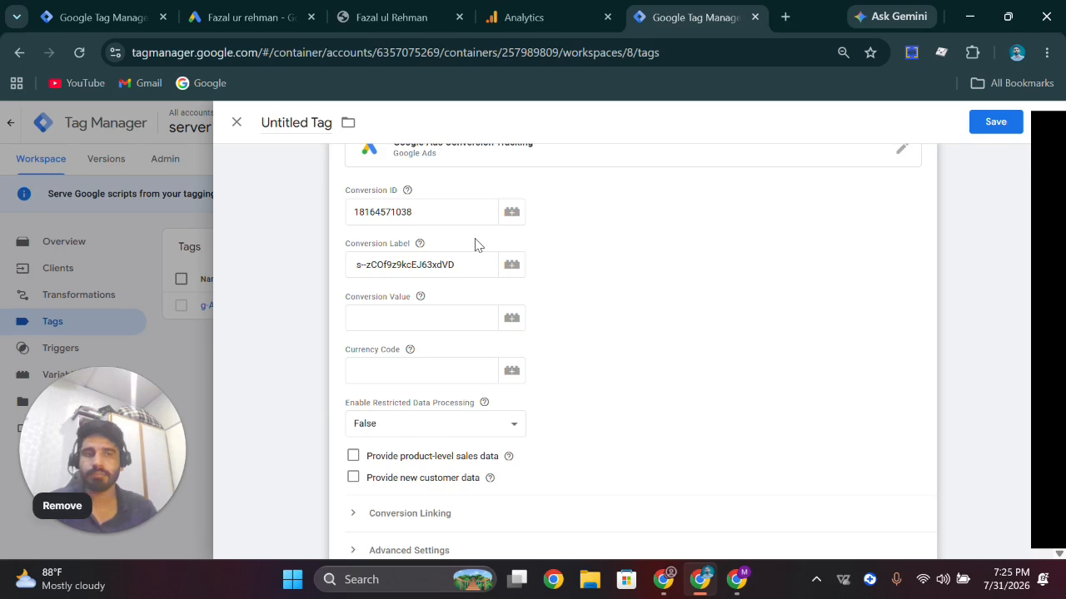
scroll(643, 376, "down", 3)
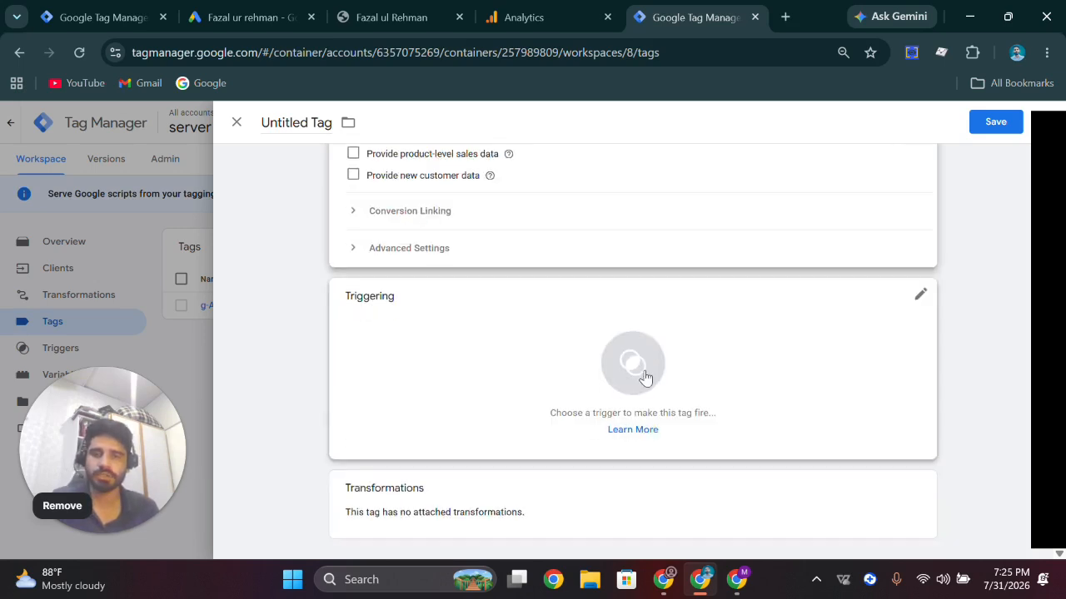
left_click(628, 370)
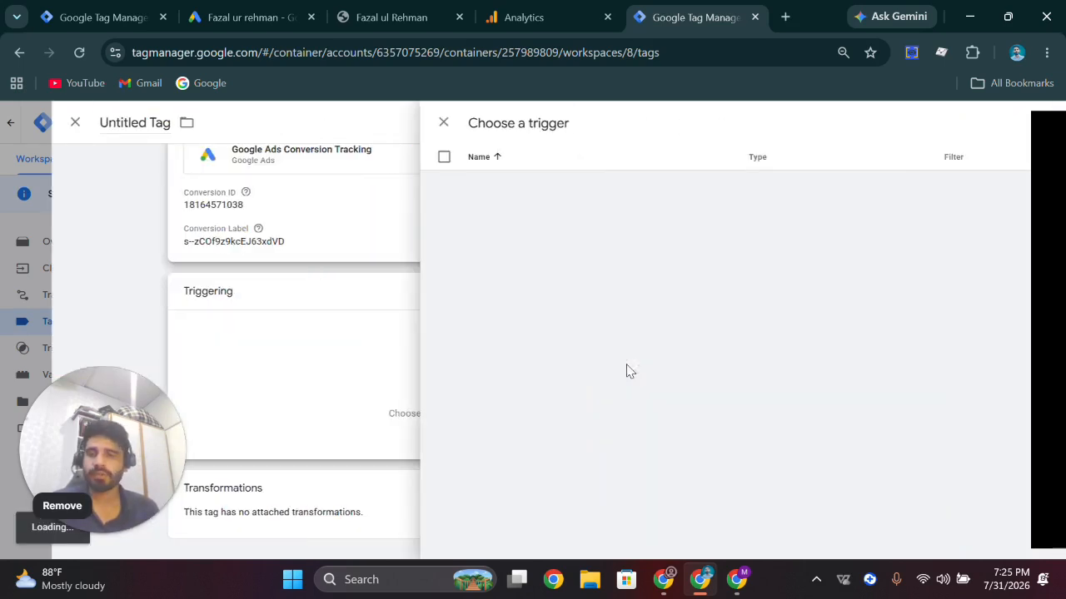
left_click(320, 210)
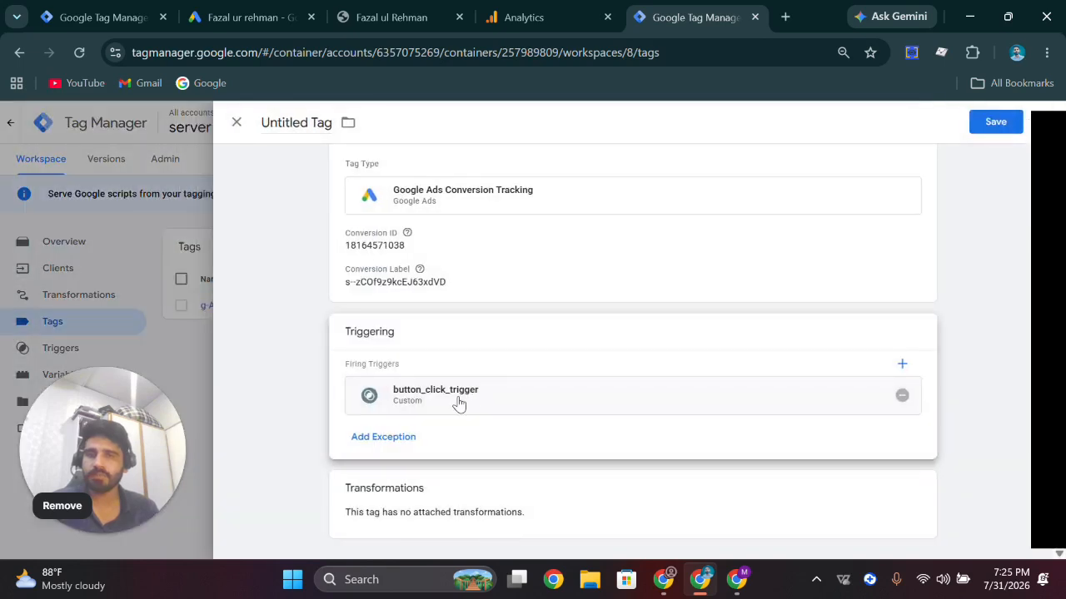
Name the conversion tracking tag button_click_G_ads.
triple_click(311, 125)
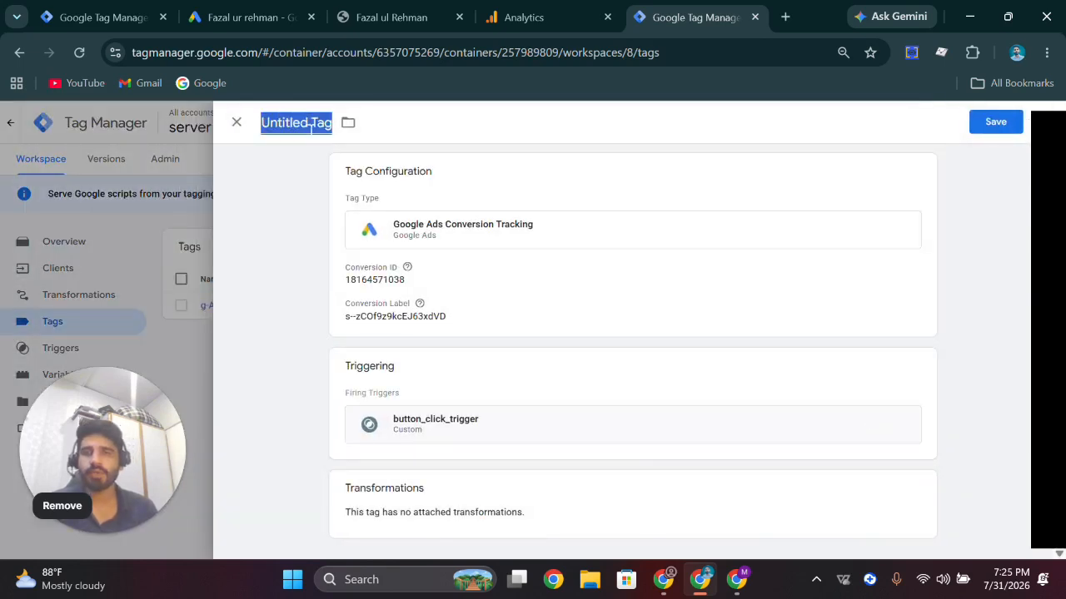
key("BackSpace")
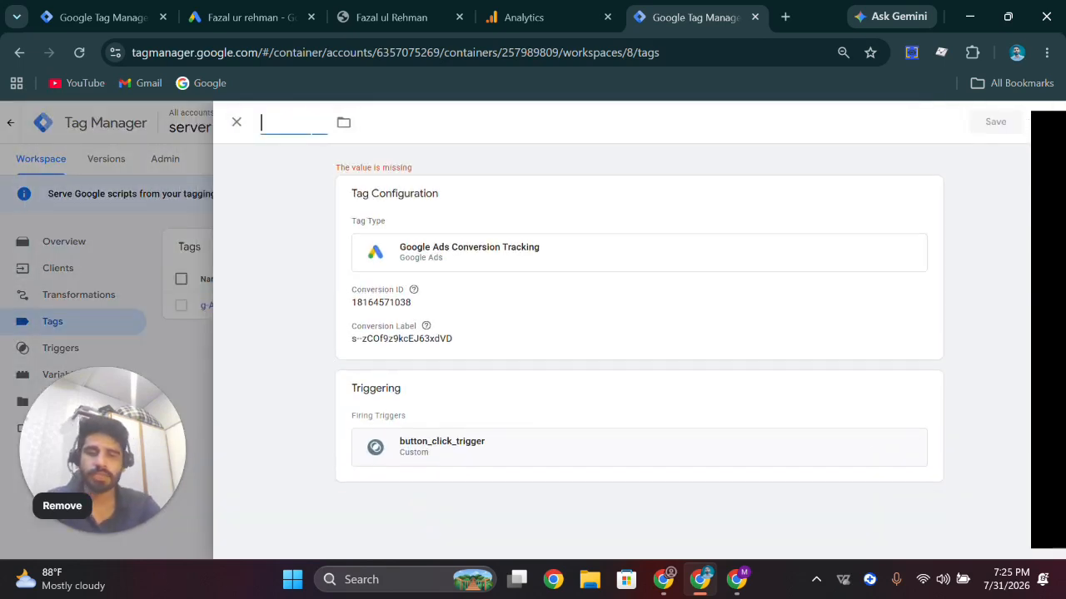
type("button_click")
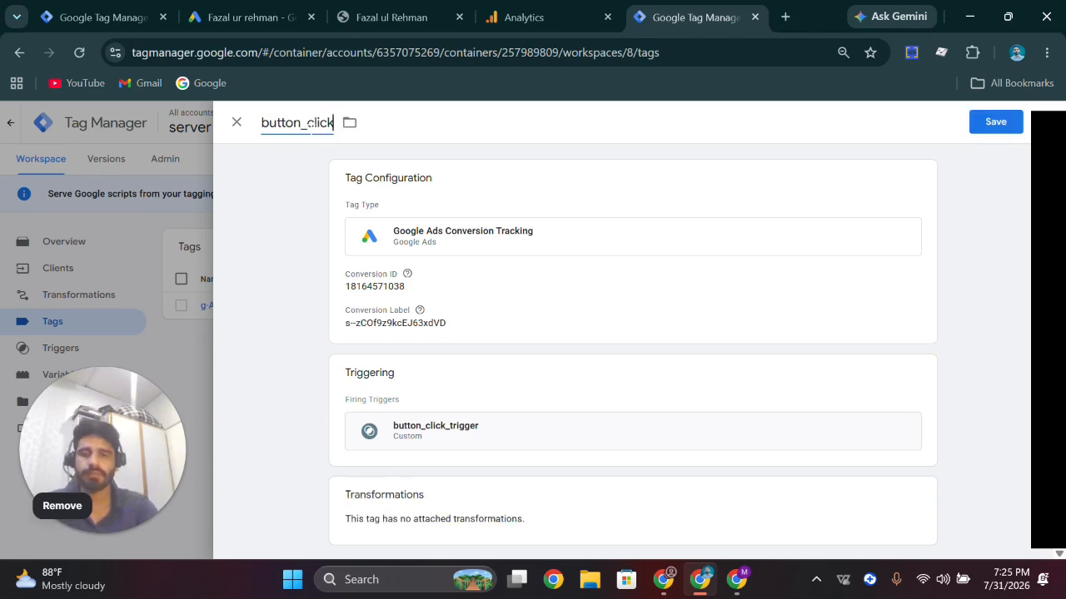
type("_g")
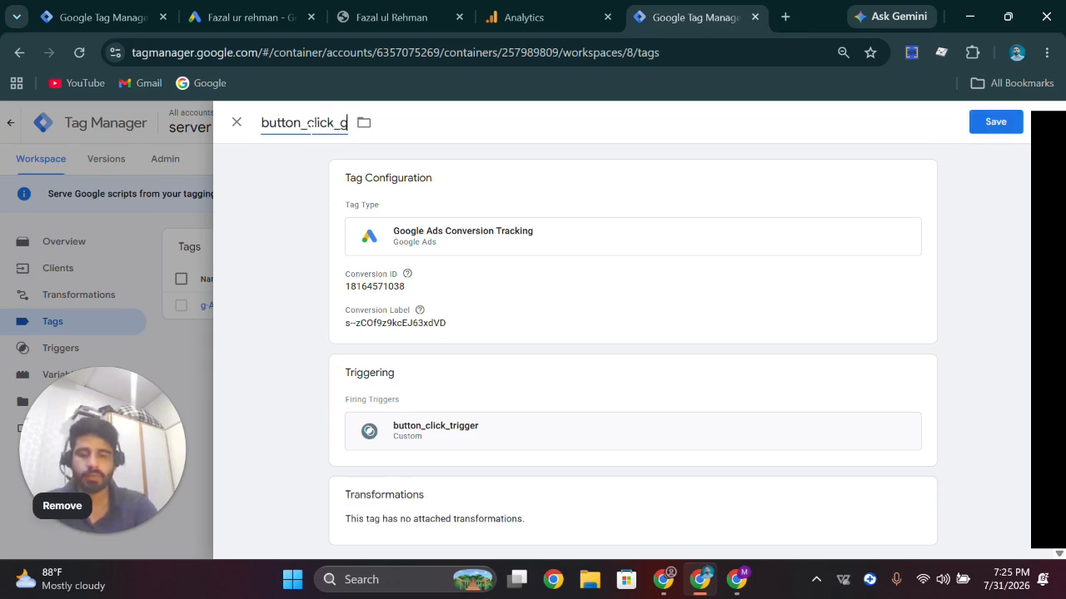
key("BackSpace")
type("g")
key("BackSpace")
type("G")
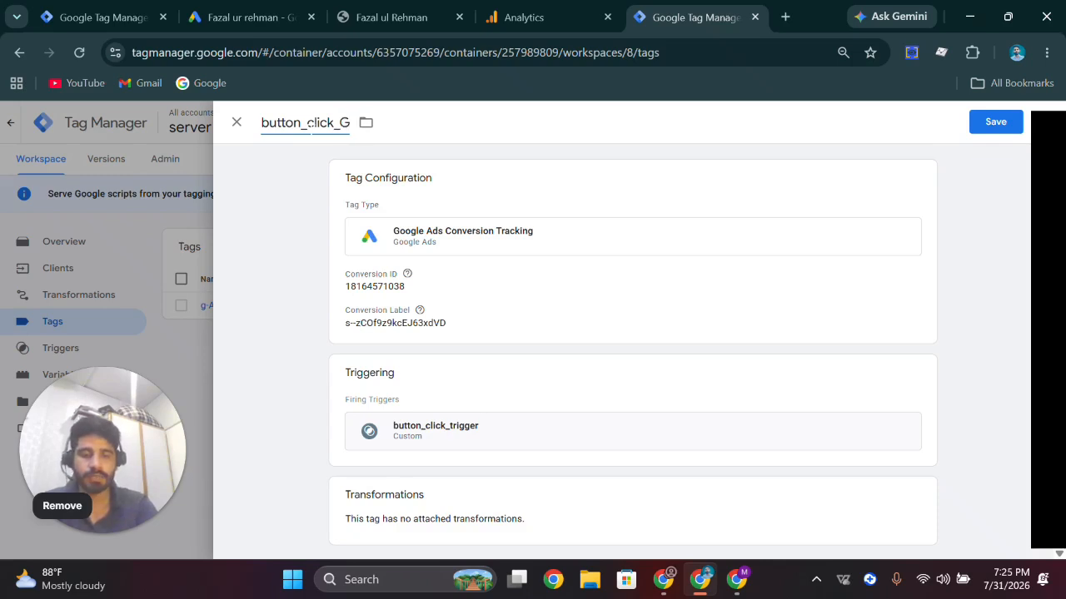
type("_ads")
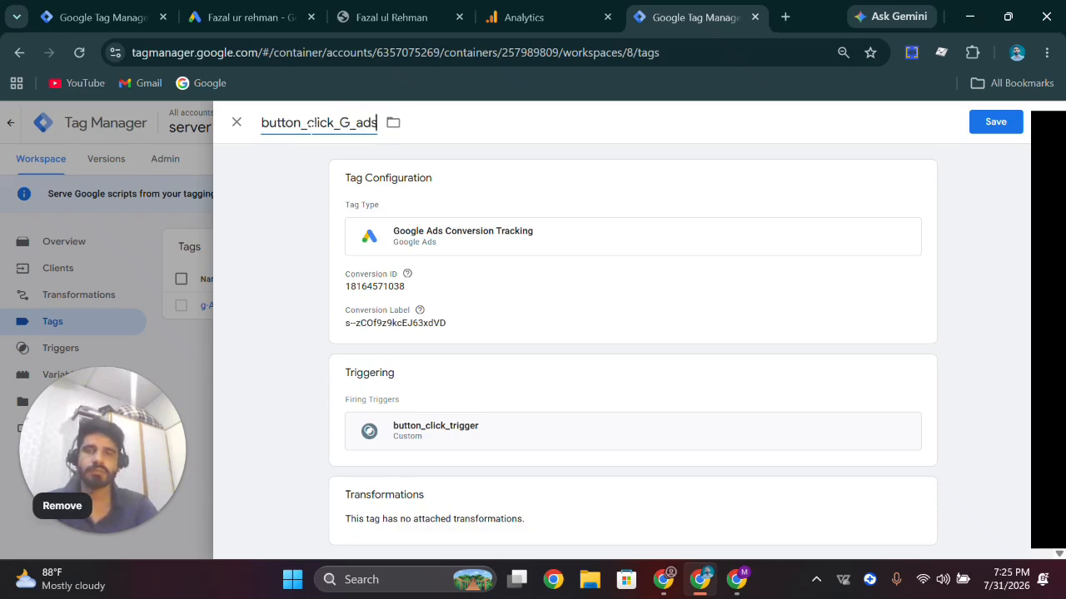
Save the button_click_G_ads tag and start preview mode for both the web container and the server container.
left_click(1001, 125)
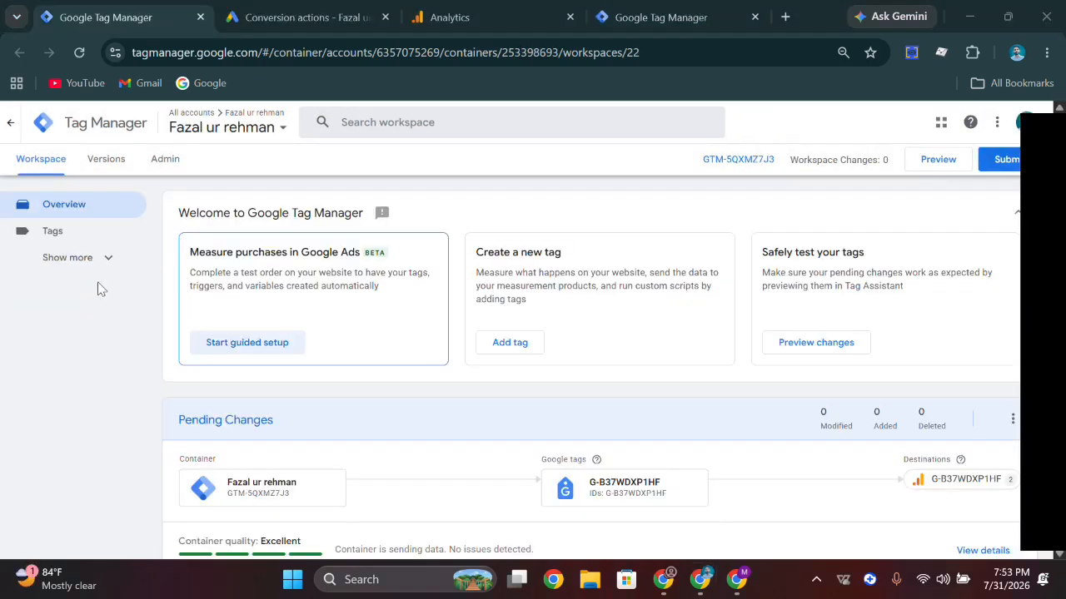
left_click(935, 167)
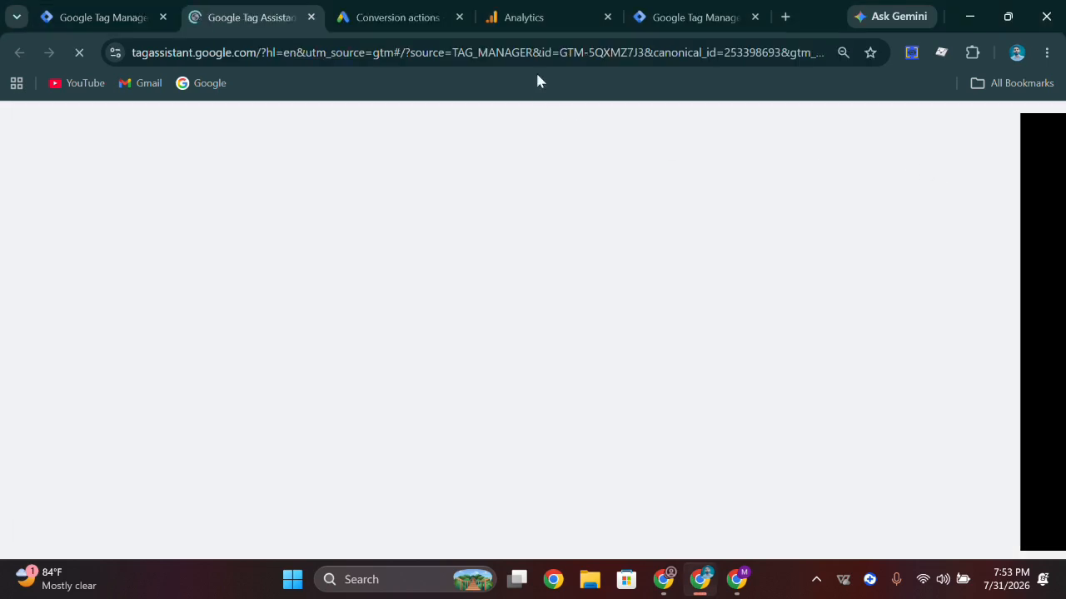
left_click(692, 17)
left_click(955, 167)
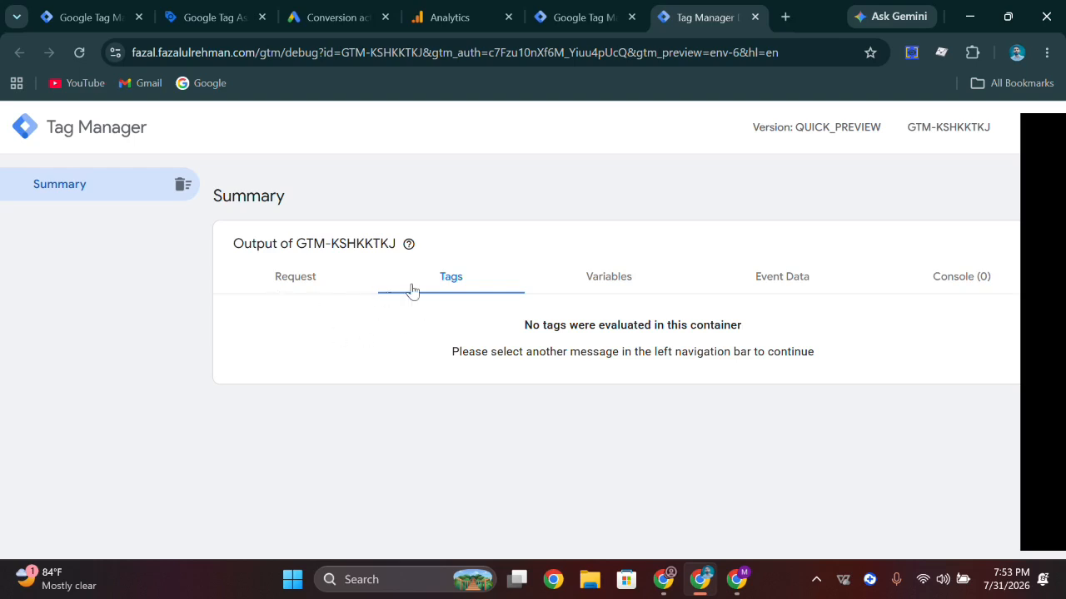
Connect Tag Assistant to the website with the debug signal included and continue to the web container's debug summary.
left_click(204, 15)
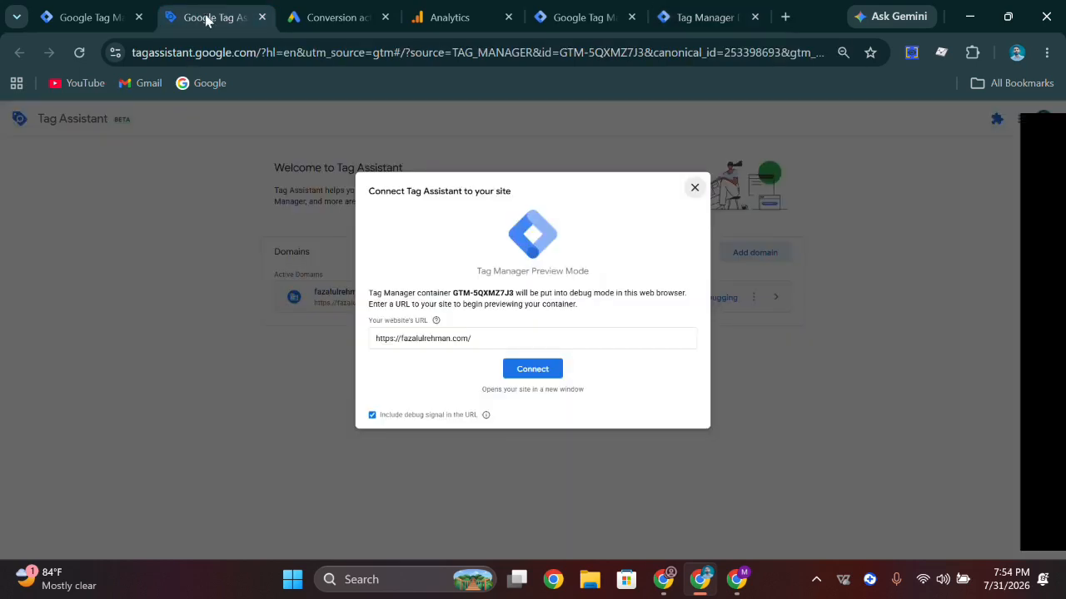
left_click(533, 369)
left_click(717, 15)
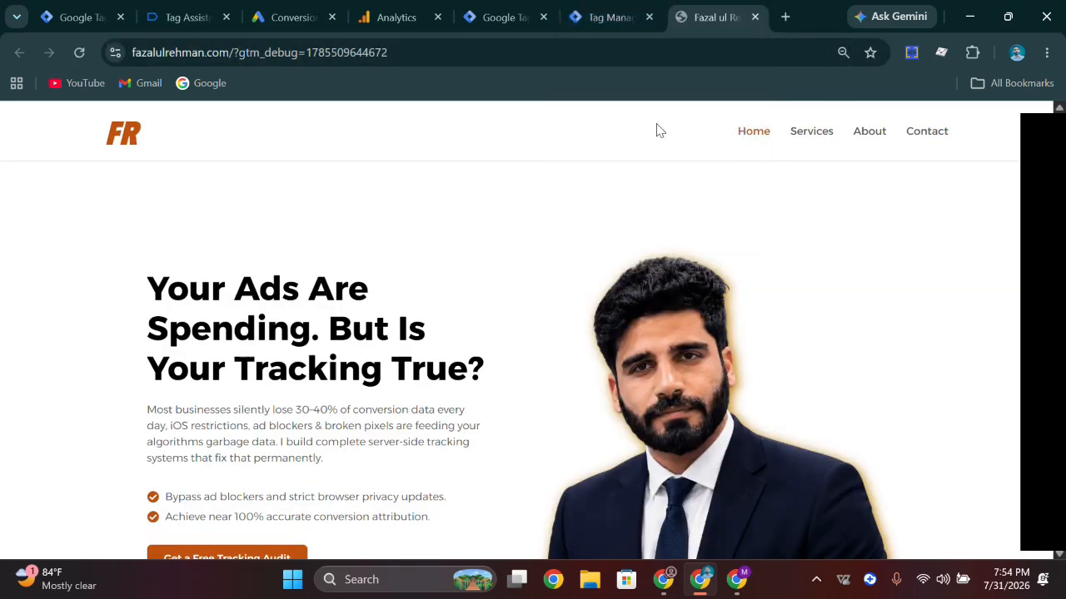
left_click(616, 26)
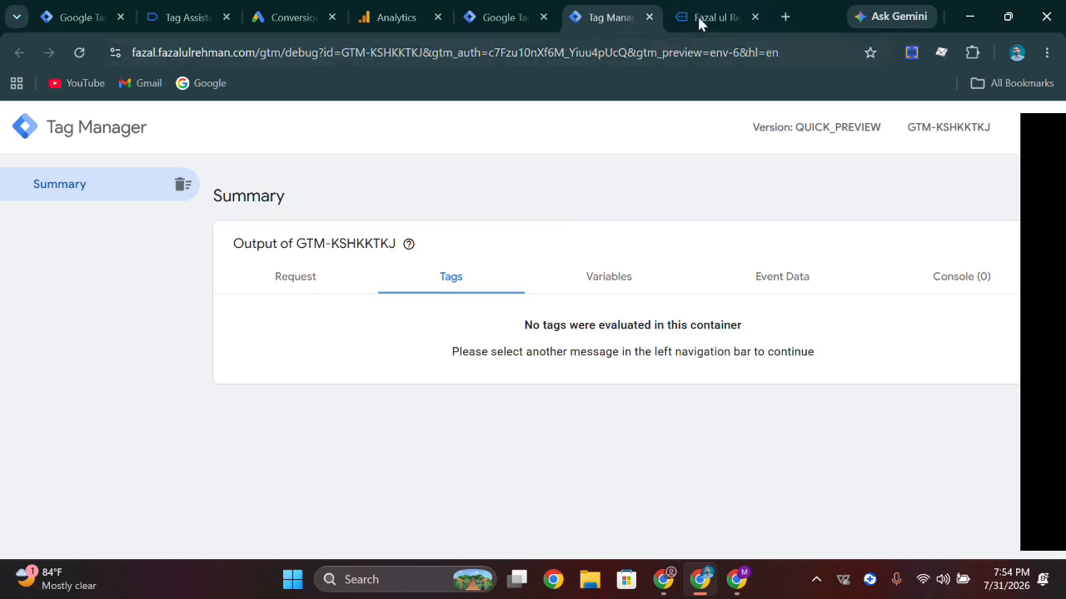
left_click(698, 23)
scroll(405, 487, "down", 5)
scroll(404, 487, "up", 5)
scroll(404, 488, "down", 4)
scroll(405, 488, "up", 4)
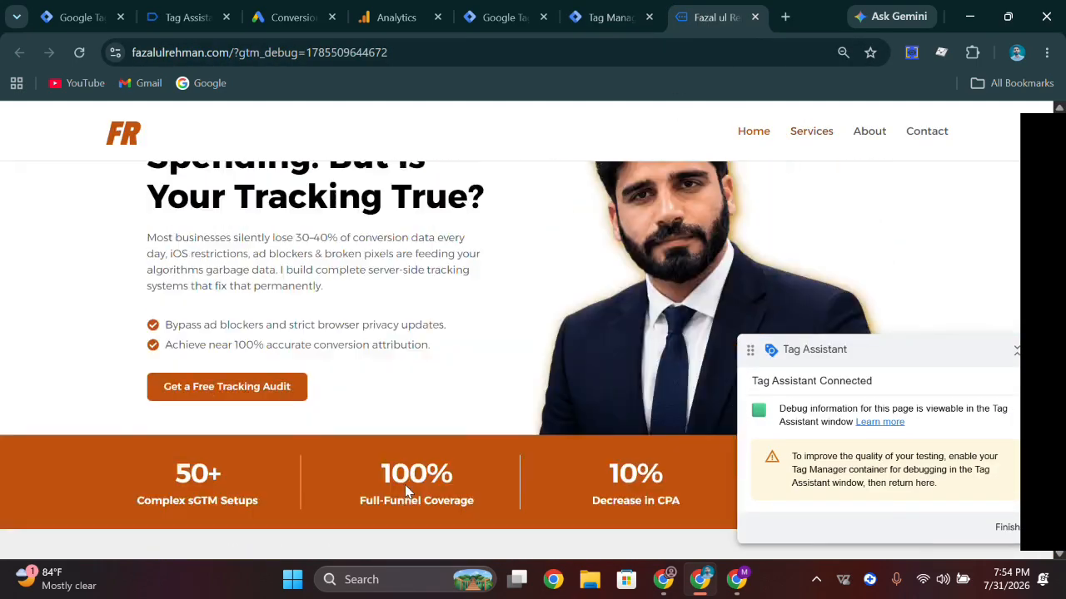
left_click(198, 18)
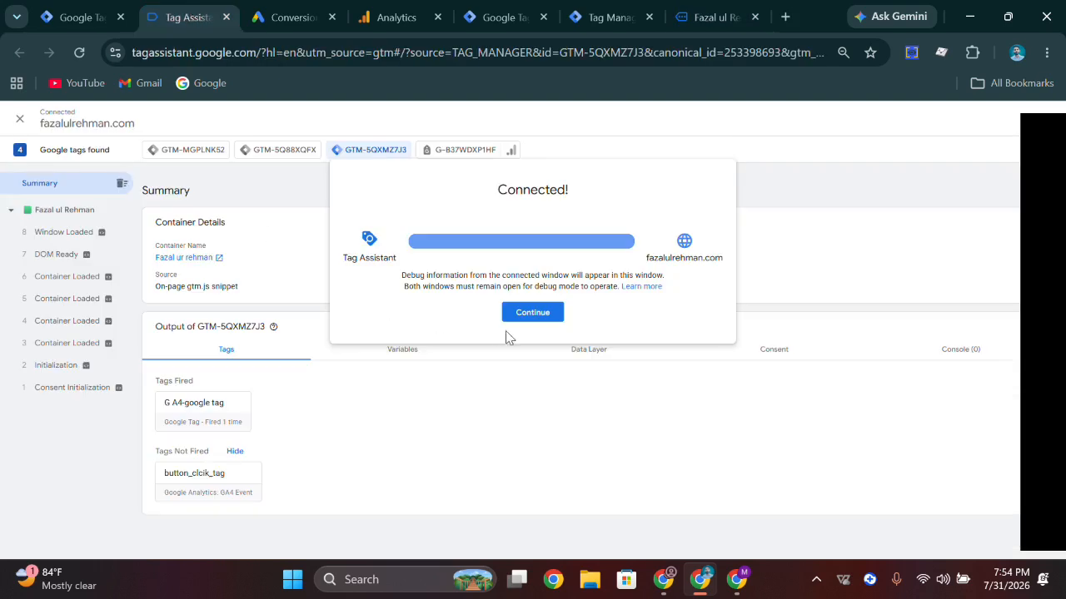
left_click(552, 313)
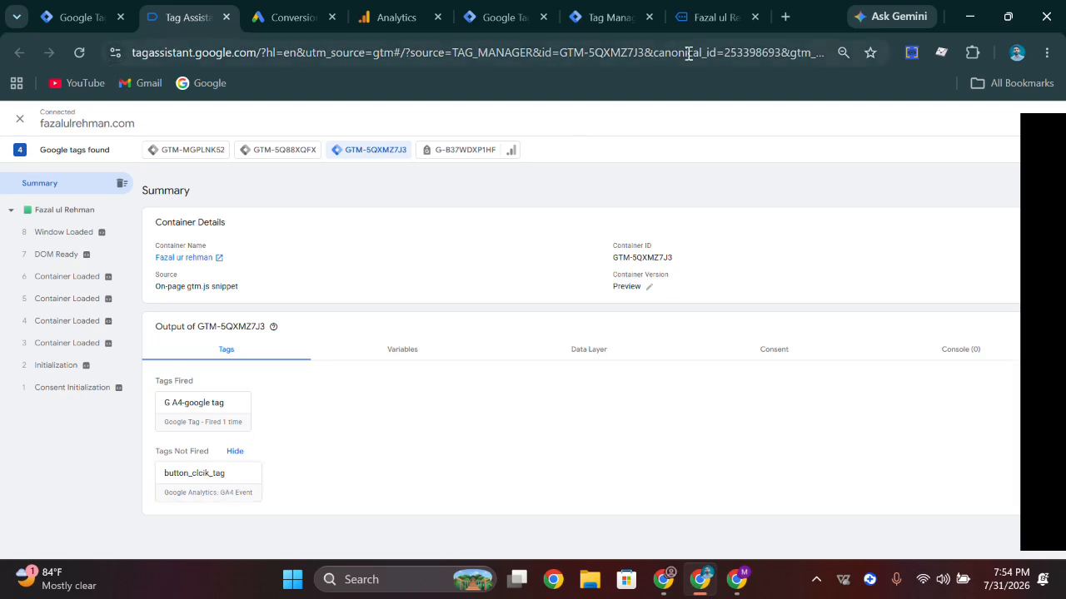
Check which tags fired on page load in the server container's debug view and in Tag Assistant.
left_click(626, 25)
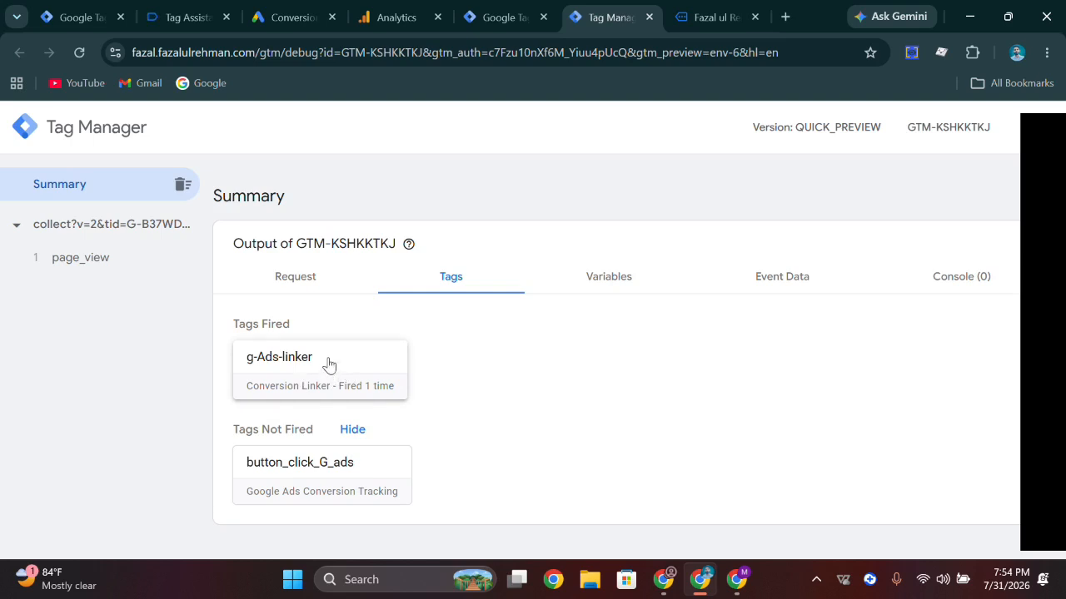
left_click(706, 16)
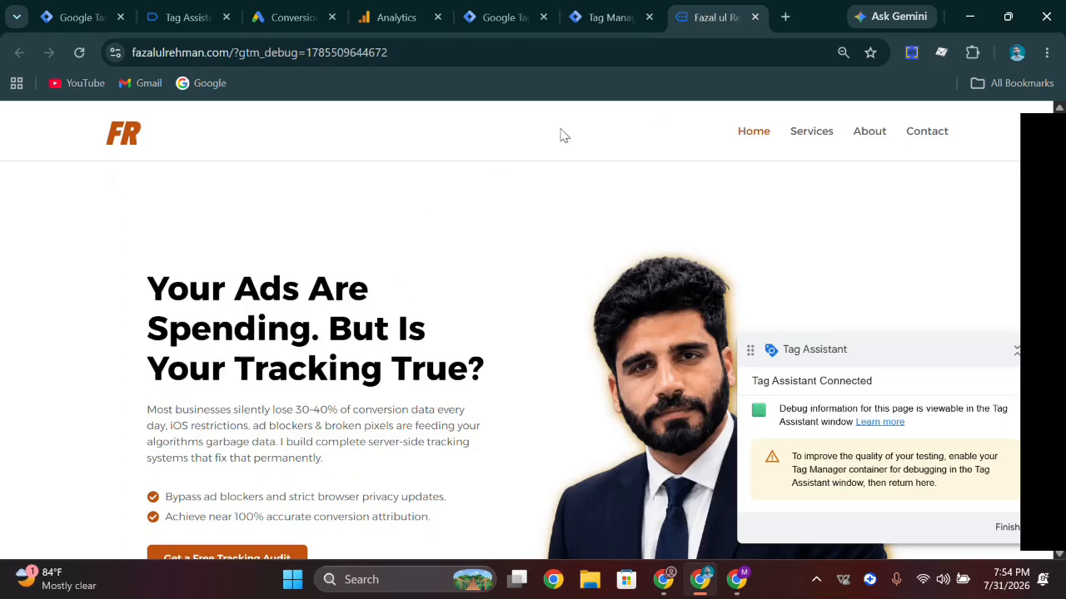
left_click(611, 17)
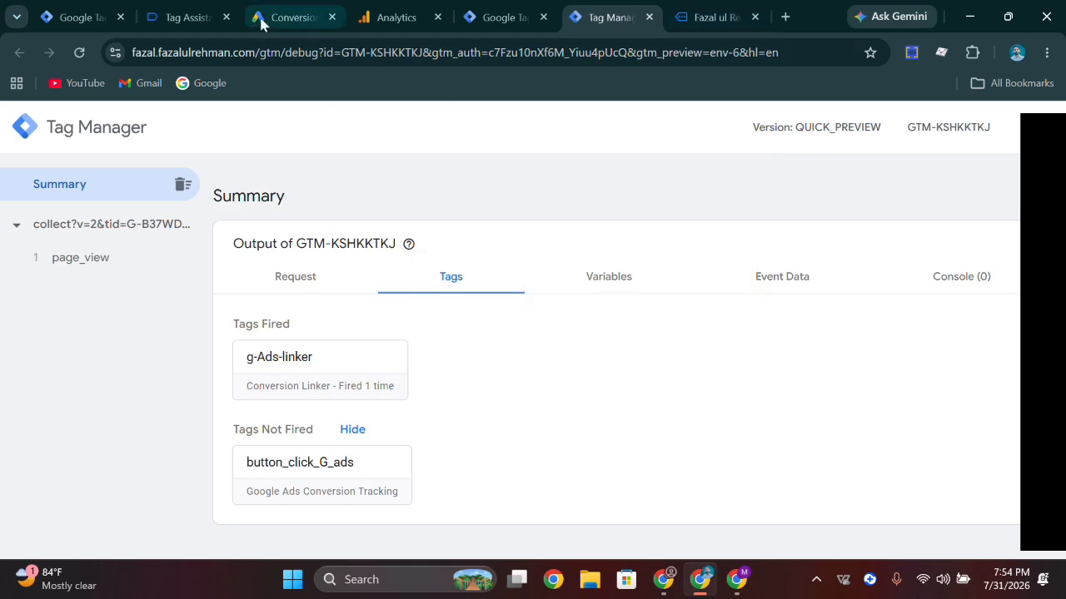
left_click(163, 19)
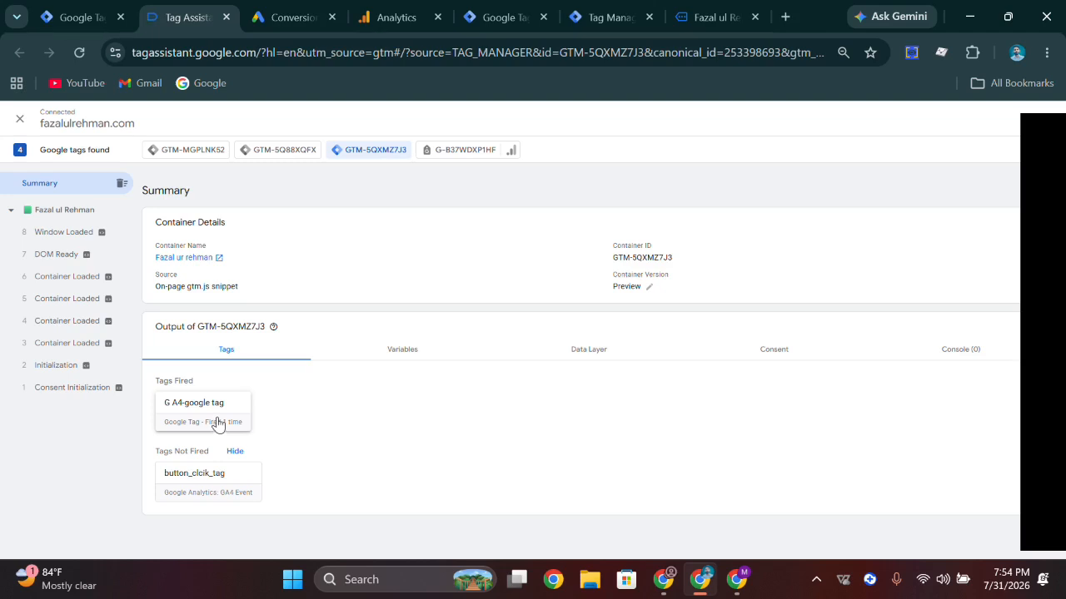
Trigger the tracked event with the Get a Free Tracking Audit button on the connected website.
left_click(708, 16)
scroll(167, 458, "down", 2)
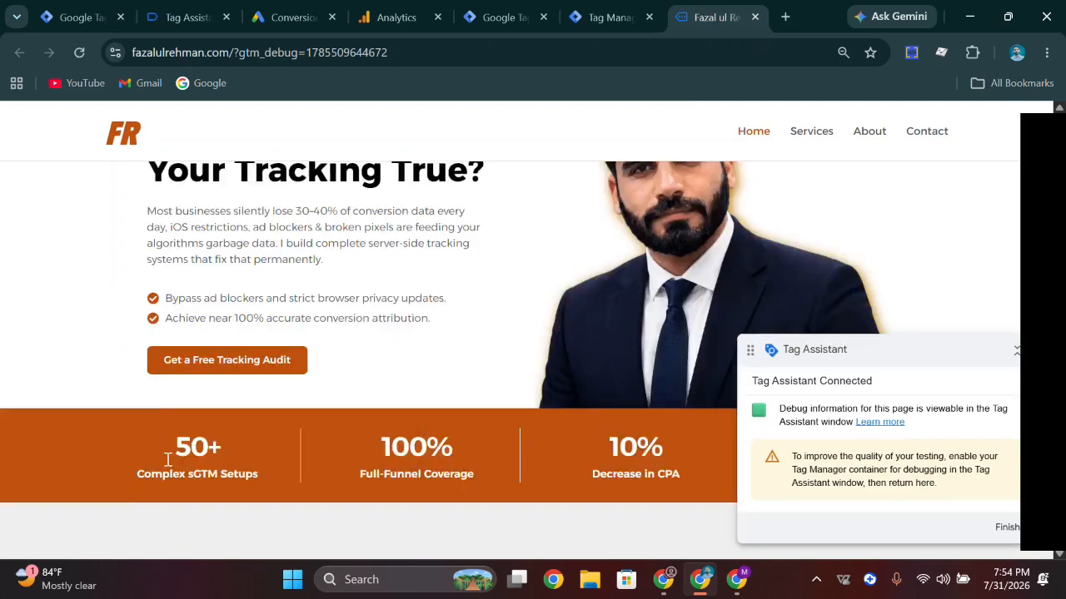
left_click(208, 319)
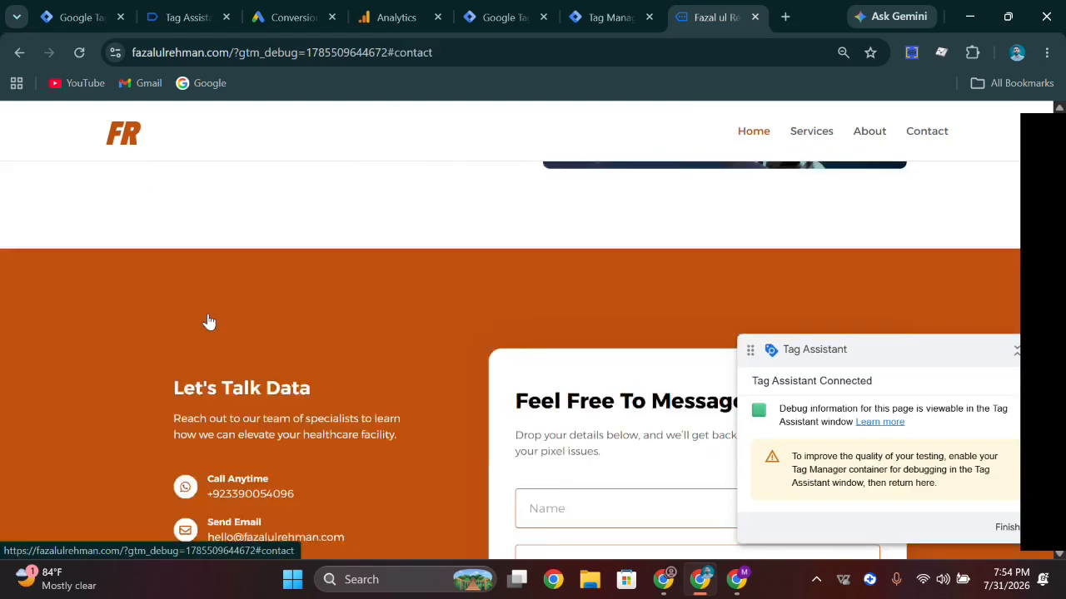
Check the tags fired by the button click in both containers' debug views and the button_click conversion action in Google Ads.
left_click(181, 22)
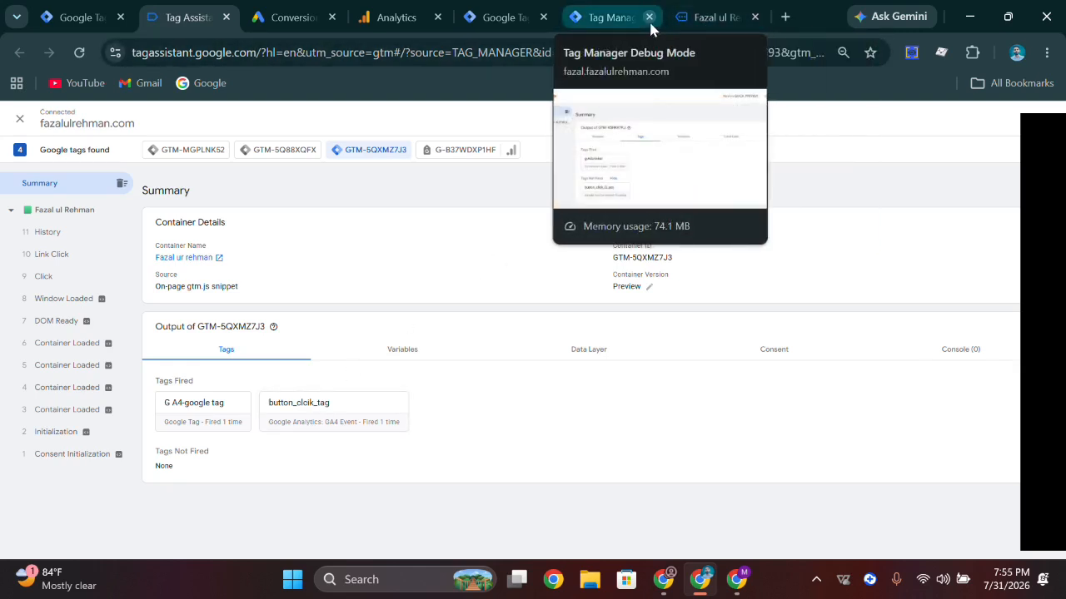
left_click(686, 19)
left_click(607, 16)
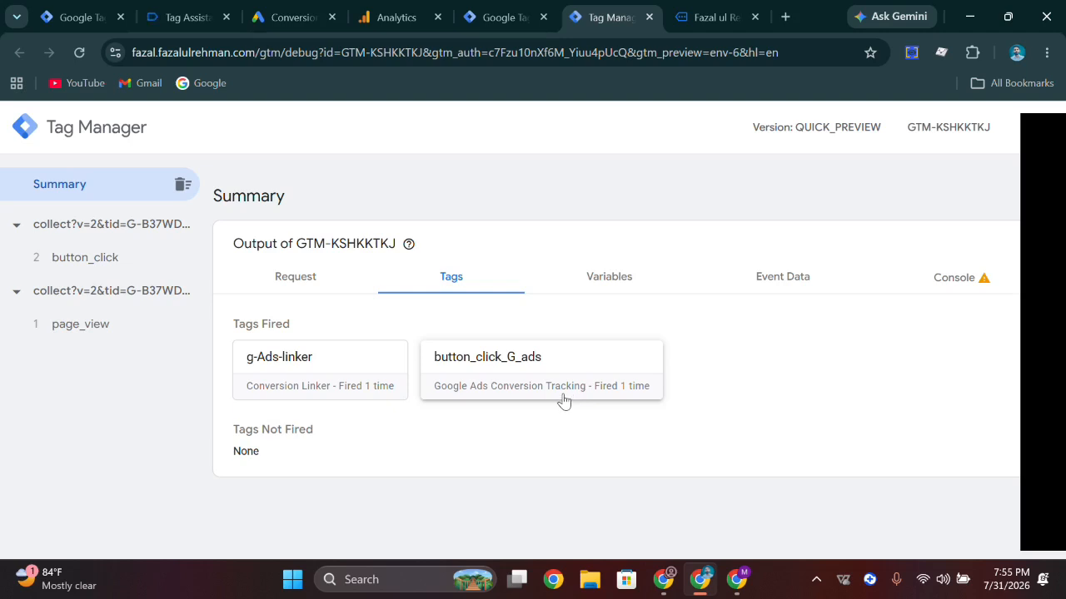
left_click(290, 20)
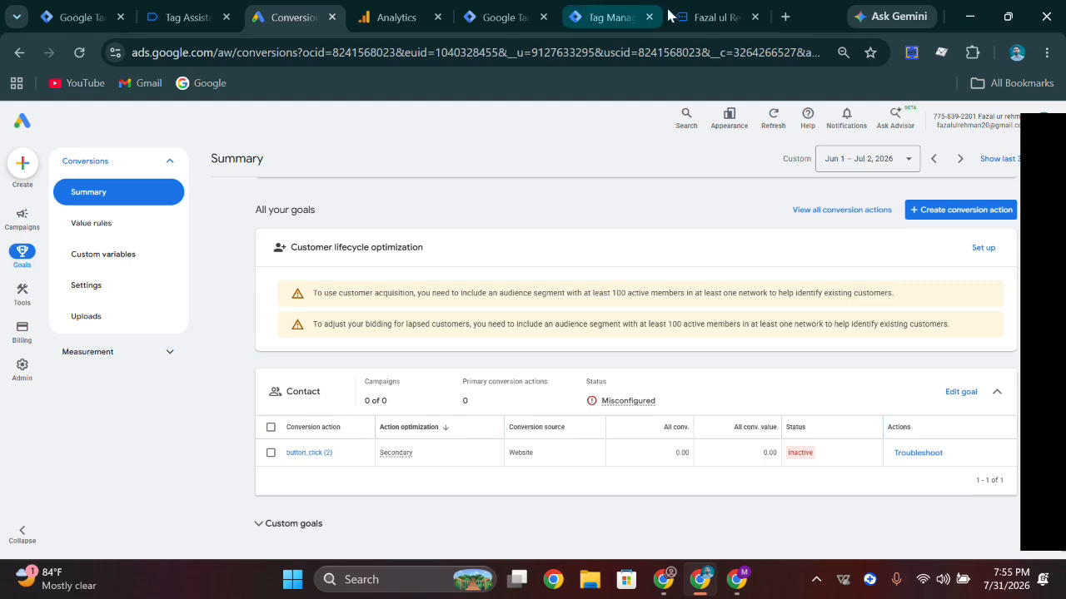
Review the tracked audit button on the website and recheck the fired tags in the server container's debug view.
left_click(716, 16)
scroll(311, 357, "up", 3)
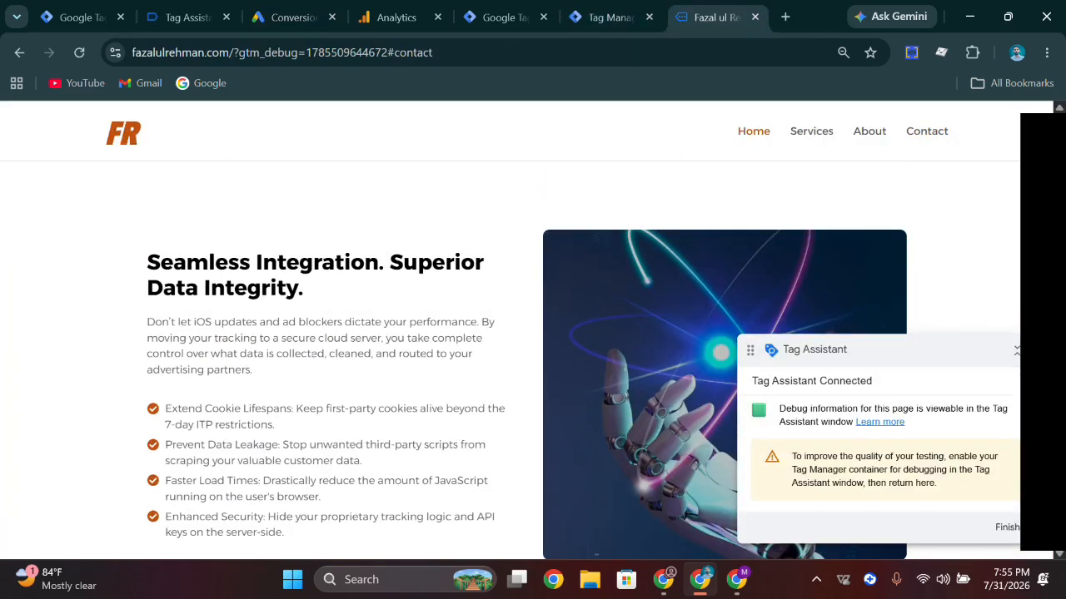
scroll(311, 356, "up", 10)
scroll(311, 362, "up", 15)
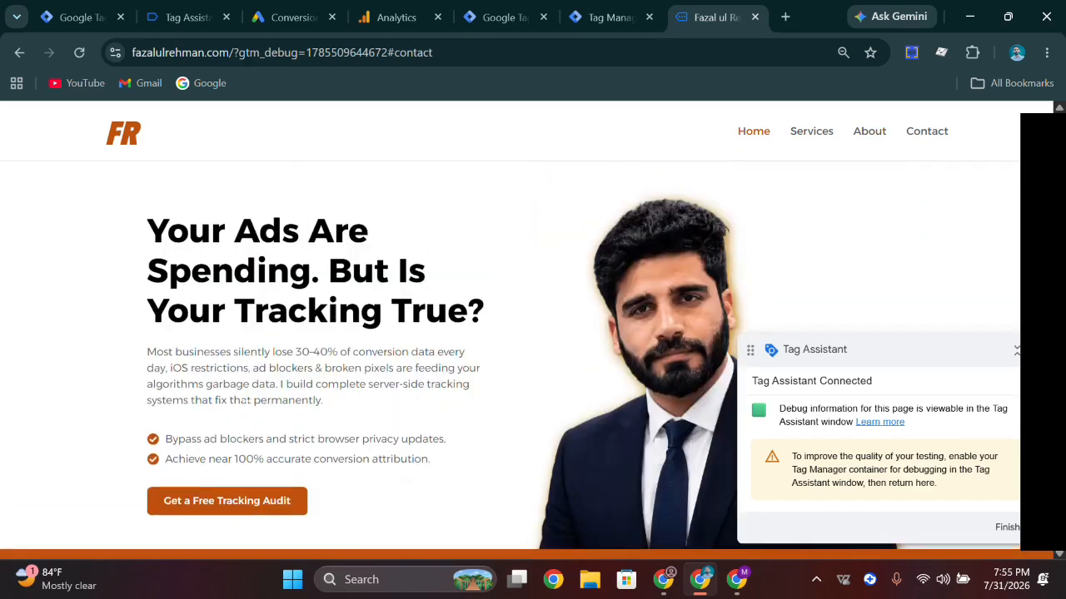
scroll(246, 400, "down", 3)
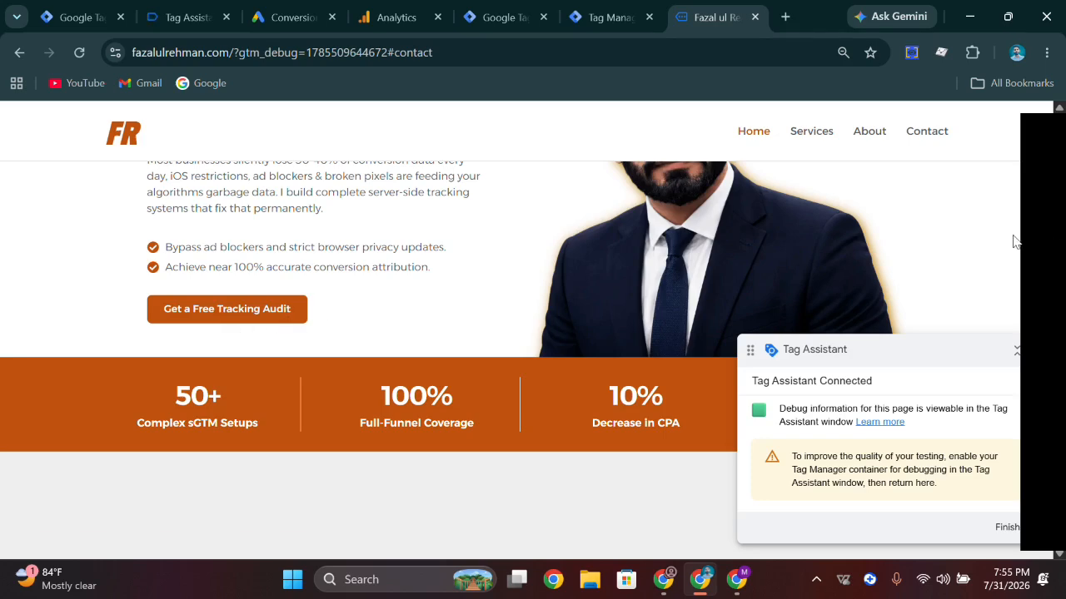
left_click(612, 12)
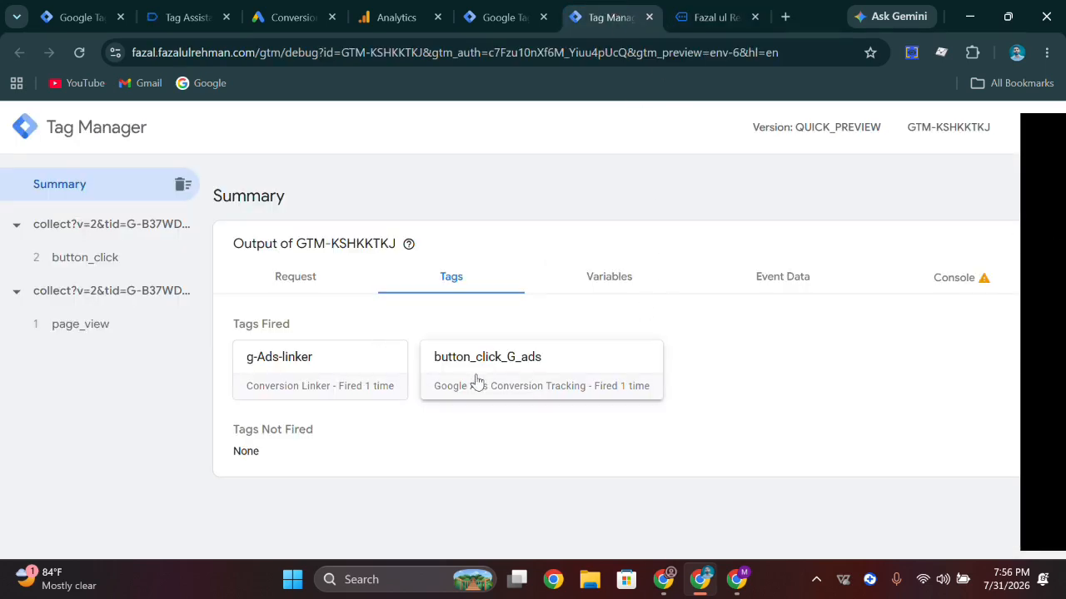